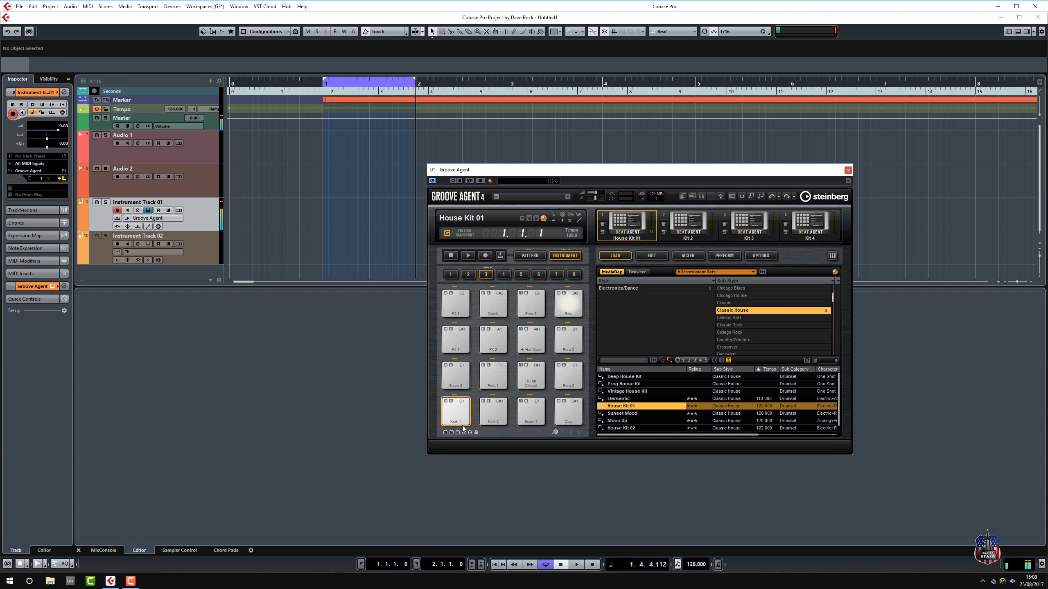
Show the kit's pattern pads, start playback and audition Groove 1 through Groove 4
{"action": "left_click", "coordinate": [530, 257]}
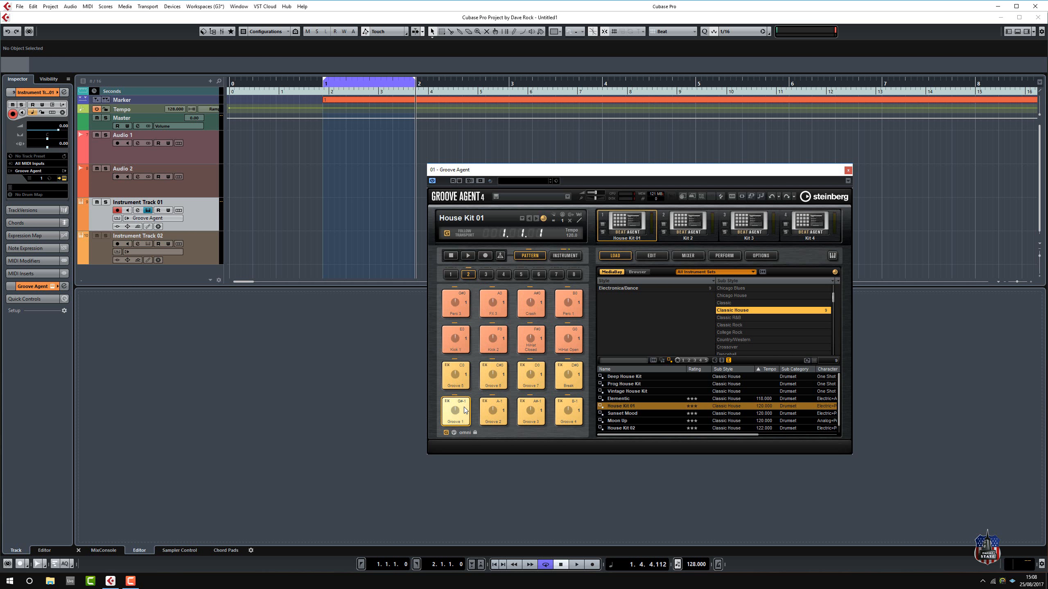
{"action": "left_click", "coordinate": [462, 423]}
{"action": "left_click", "coordinate": [467, 256]}
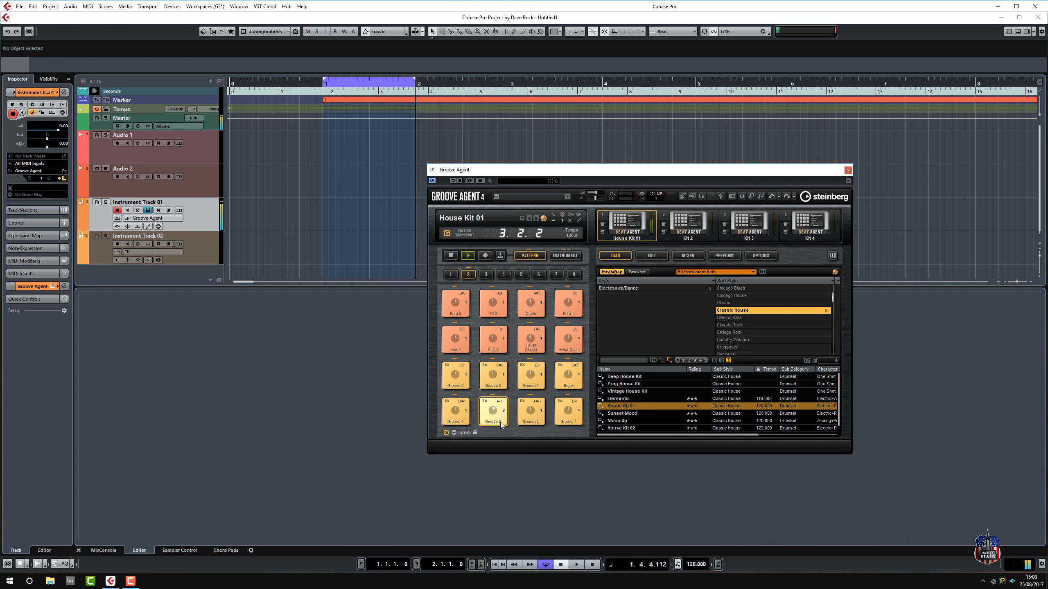
{"action": "left_click", "coordinate": [532, 421]}
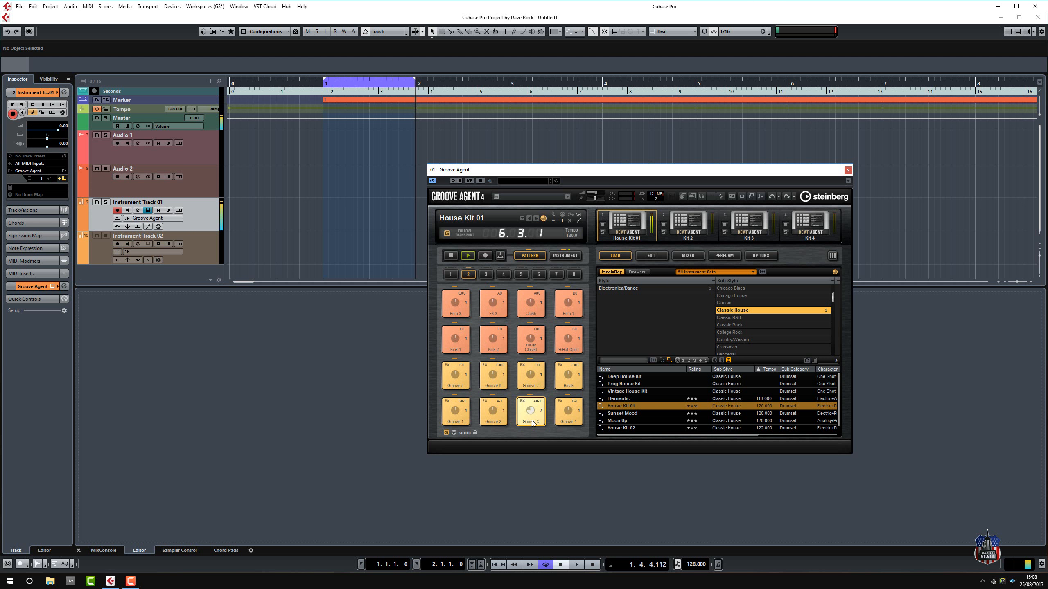
{"action": "left_click", "coordinate": [572, 420]}
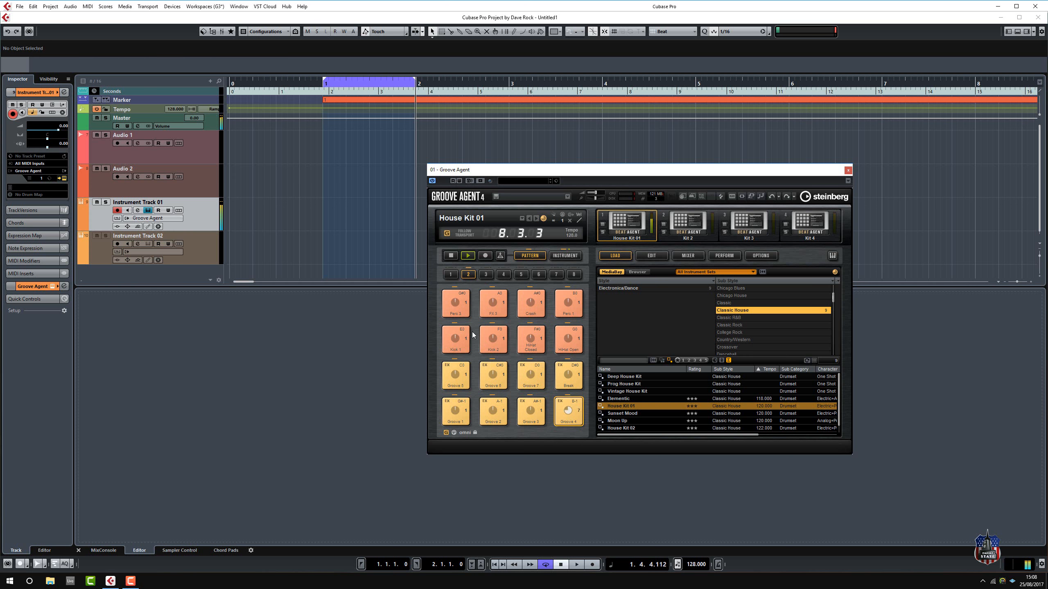
Audition the Kick 2 and FX 2 pattern pads, return to Groove 2 and stop playback
{"action": "left_click", "coordinate": [494, 349]}
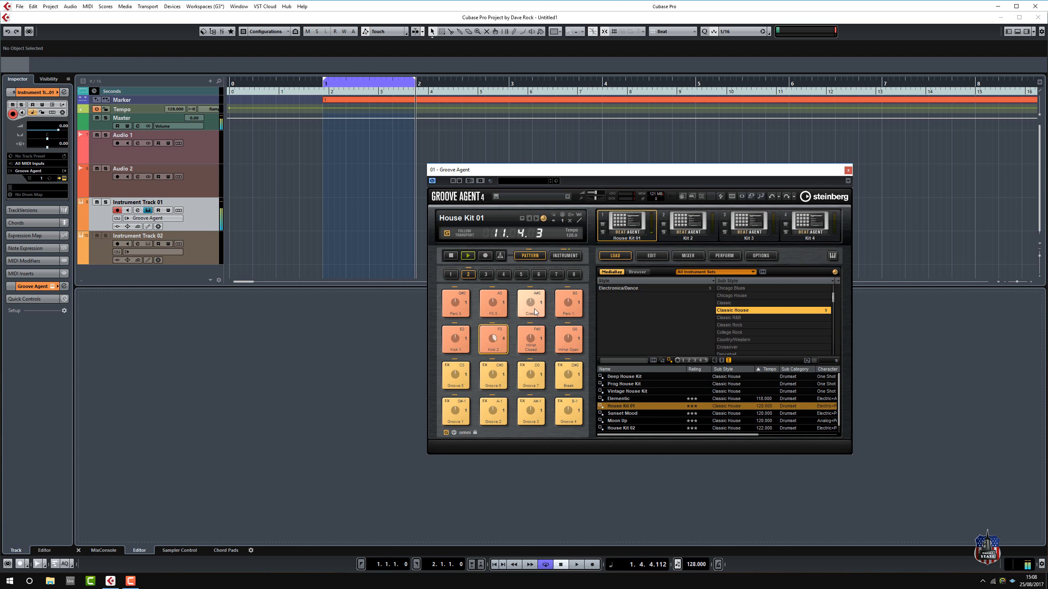
{"action": "left_click", "coordinate": [499, 312]}
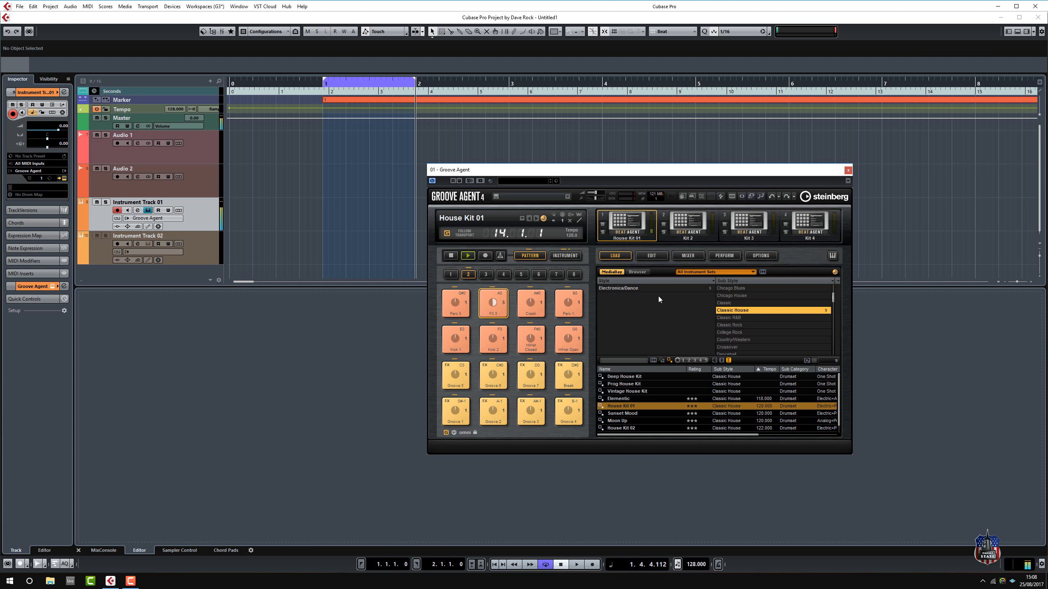
{"action": "left_click", "coordinate": [497, 420]}
{"action": "left_click", "coordinate": [451, 255]}
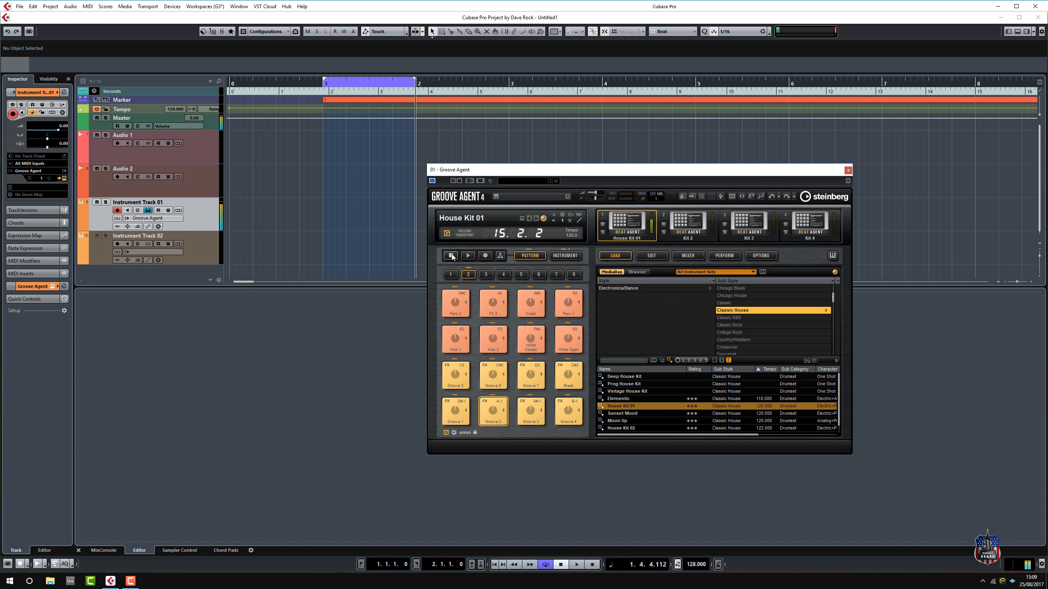
Review Groove 2's agent settings and the pattern overview, and open its notes in the pattern editor
{"action": "left_click", "coordinate": [654, 259]}
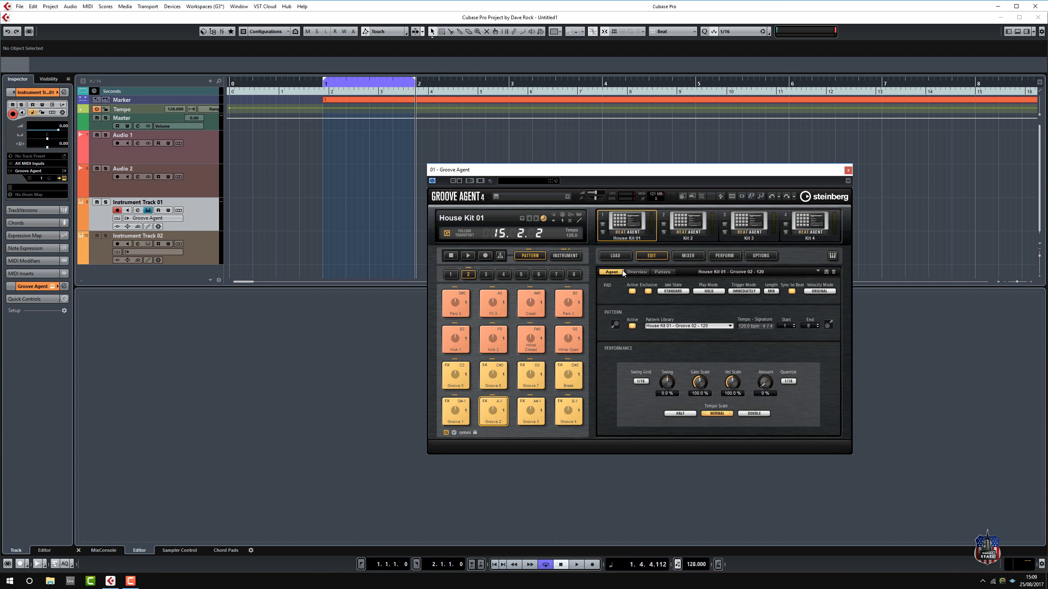
{"action": "left_click", "coordinate": [639, 272]}
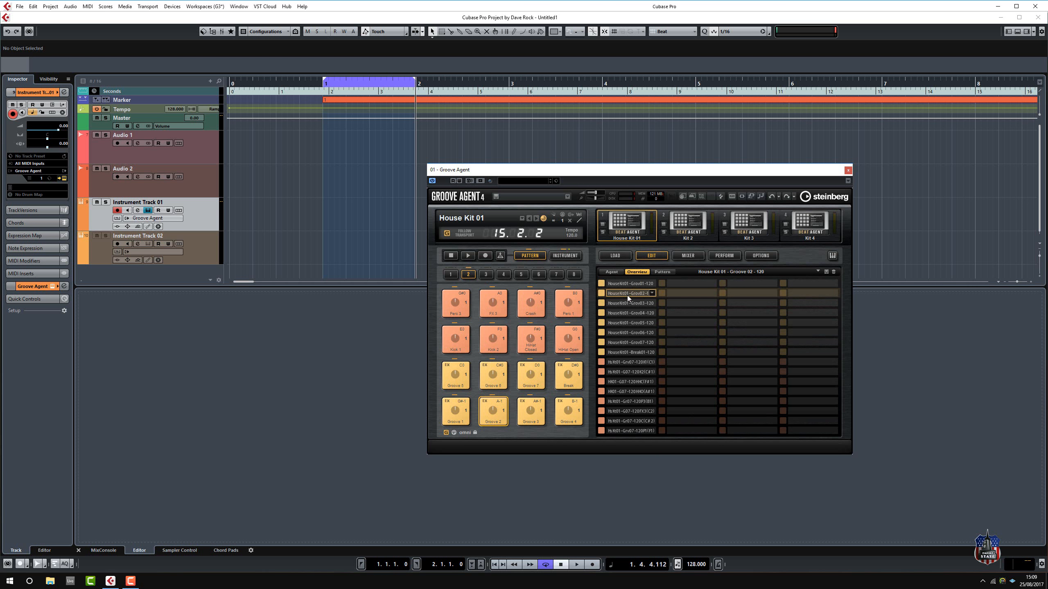
{"action": "left_click", "coordinate": [612, 273]}
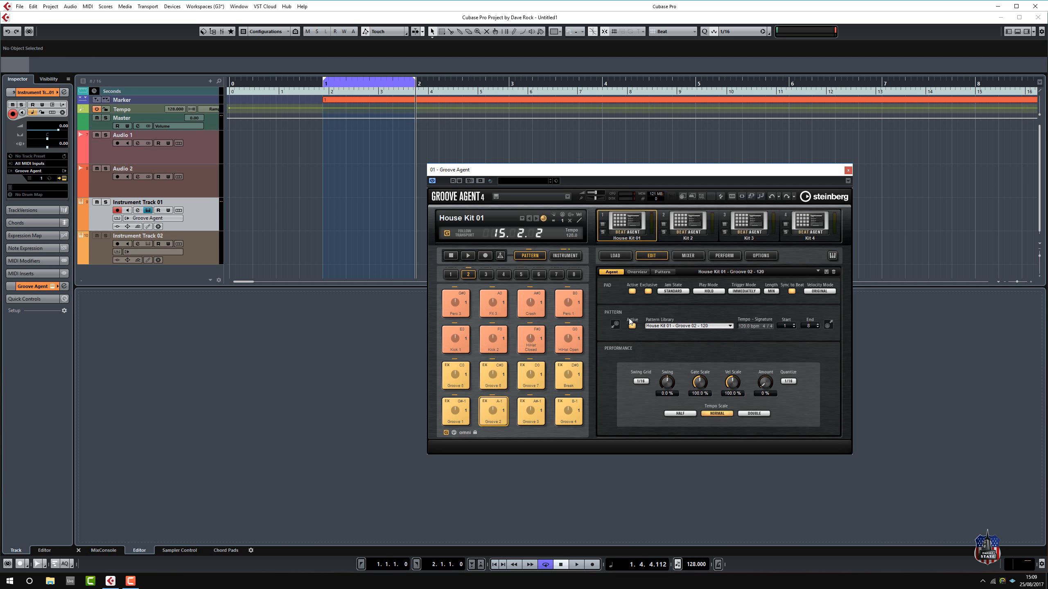
{"action": "left_click", "coordinate": [663, 272]}
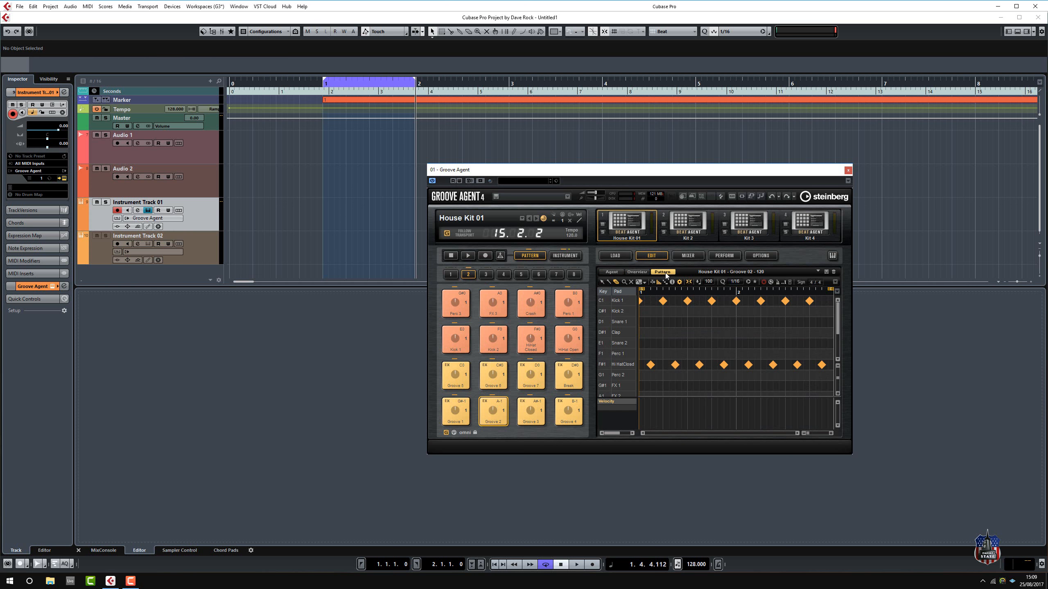
{"action": "scroll", "coordinate": [689, 386], "scroll_direction": "down", "scroll_amount": 8}
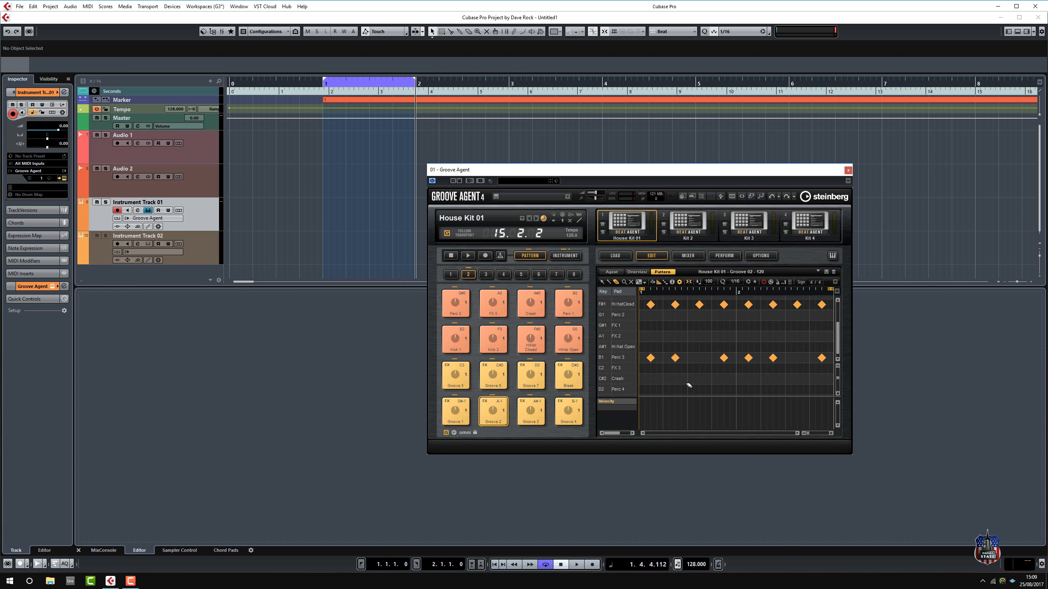
{"action": "scroll", "coordinate": [689, 385], "scroll_direction": "up", "scroll_amount": 8}
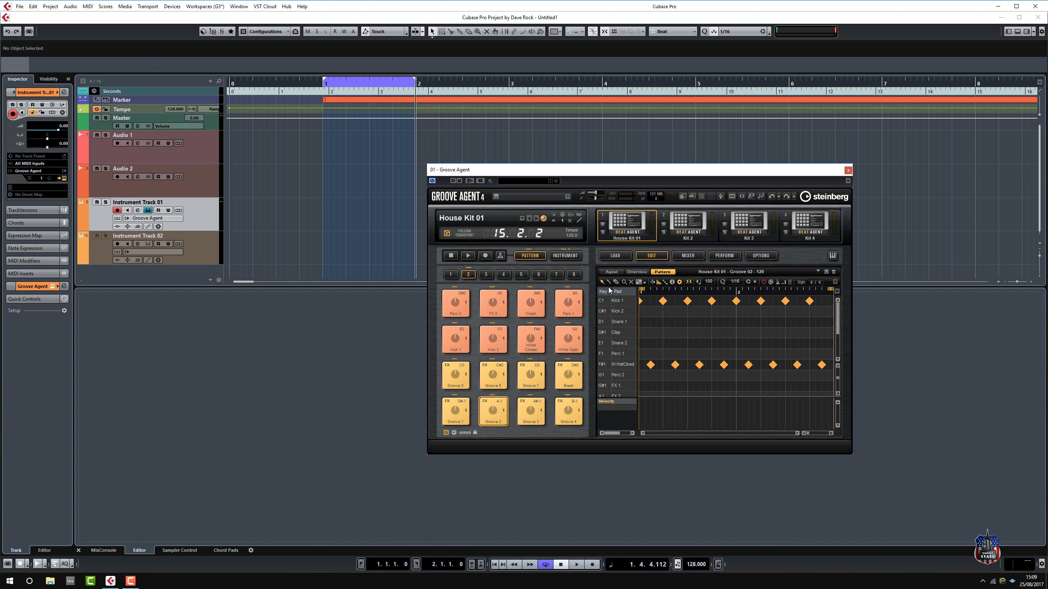
Play the patterns, switch to Groove 3 and delete its two Crash hits
{"action": "left_click", "coordinate": [468, 256]}
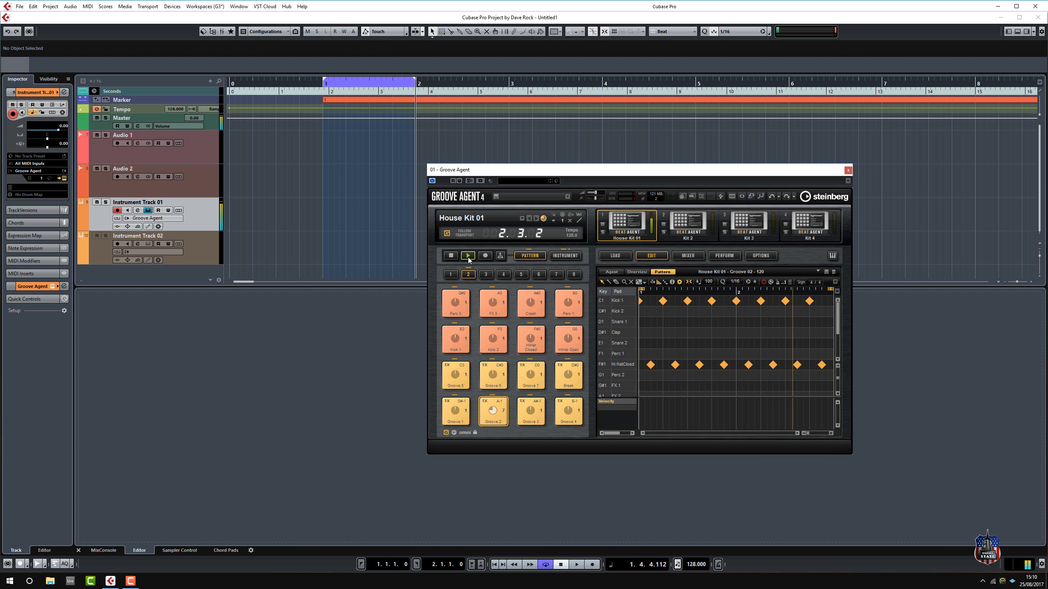
{"action": "left_click", "coordinate": [534, 411]}
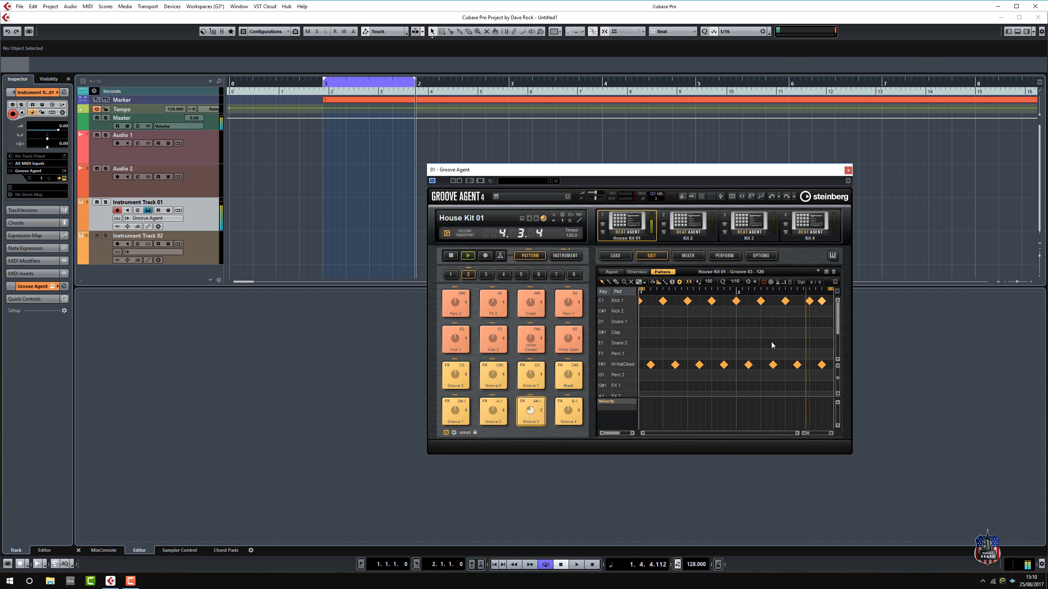
{"action": "scroll", "coordinate": [771, 342], "scroll_direction": "down", "scroll_amount": 3}
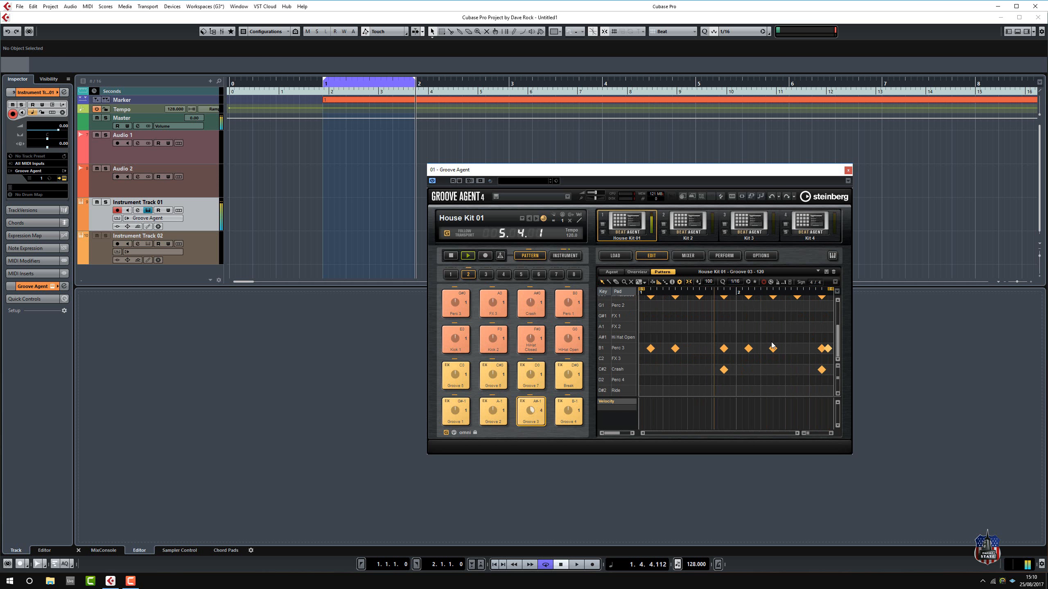
{"action": "left_click", "coordinate": [723, 370]}
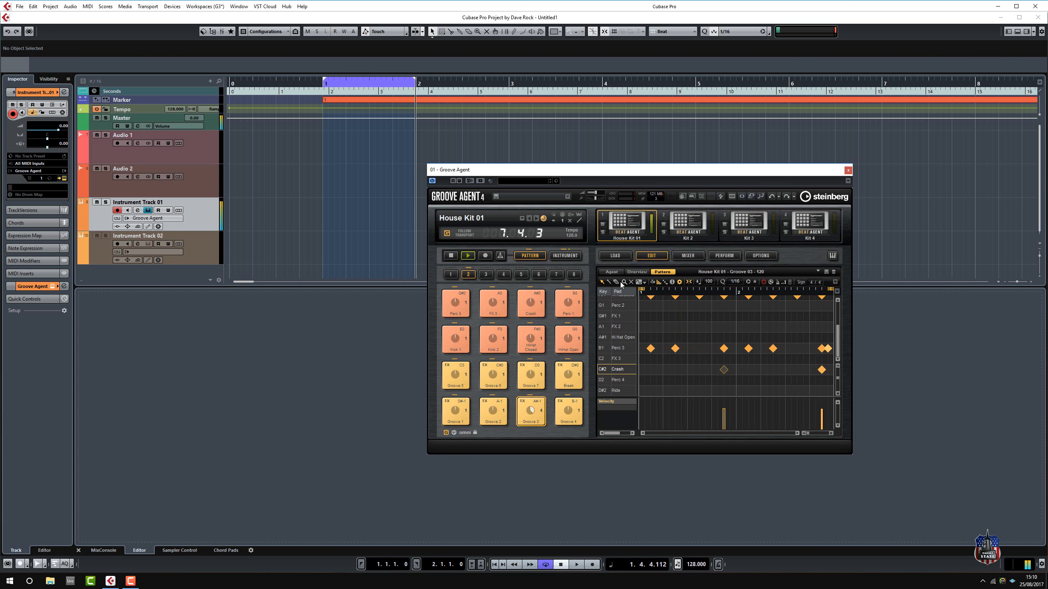
{"action": "left_click", "coordinate": [723, 370]}
{"action": "left_click", "coordinate": [821, 370]}
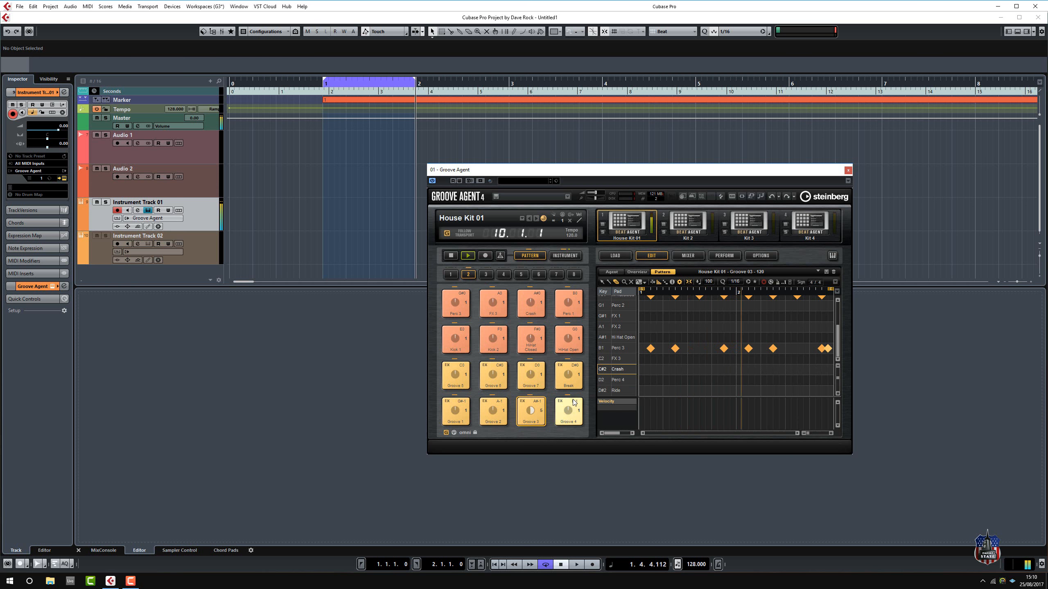
Draw an extra pair of adjacent Perc 3 hits after beat 3 in both bar 1 and bar 2 of Groove 3
{"action": "left_click", "coordinate": [609, 282]}
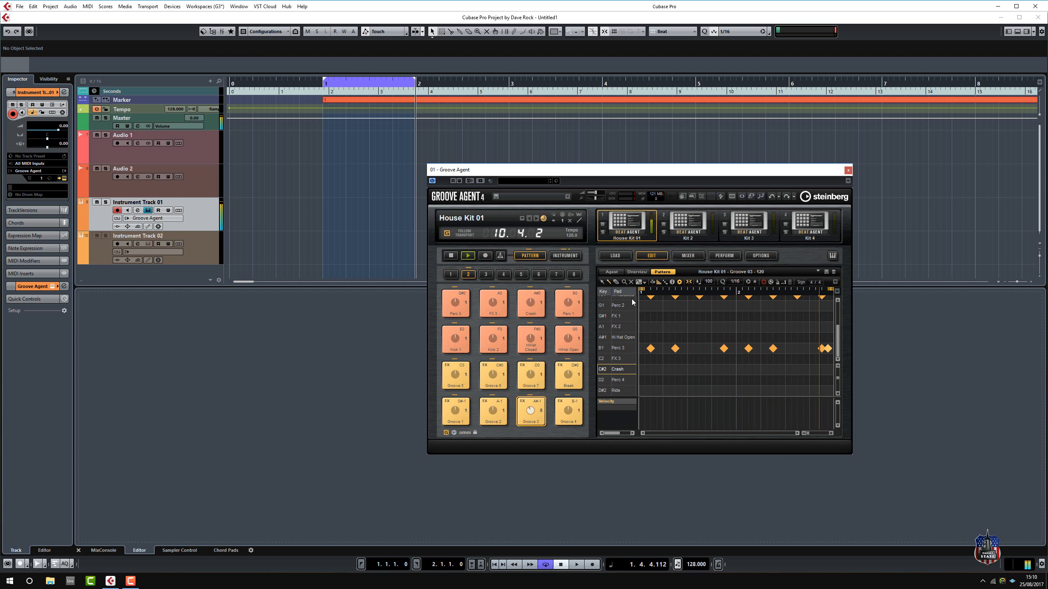
{"action": "left_click", "coordinate": [706, 349]}
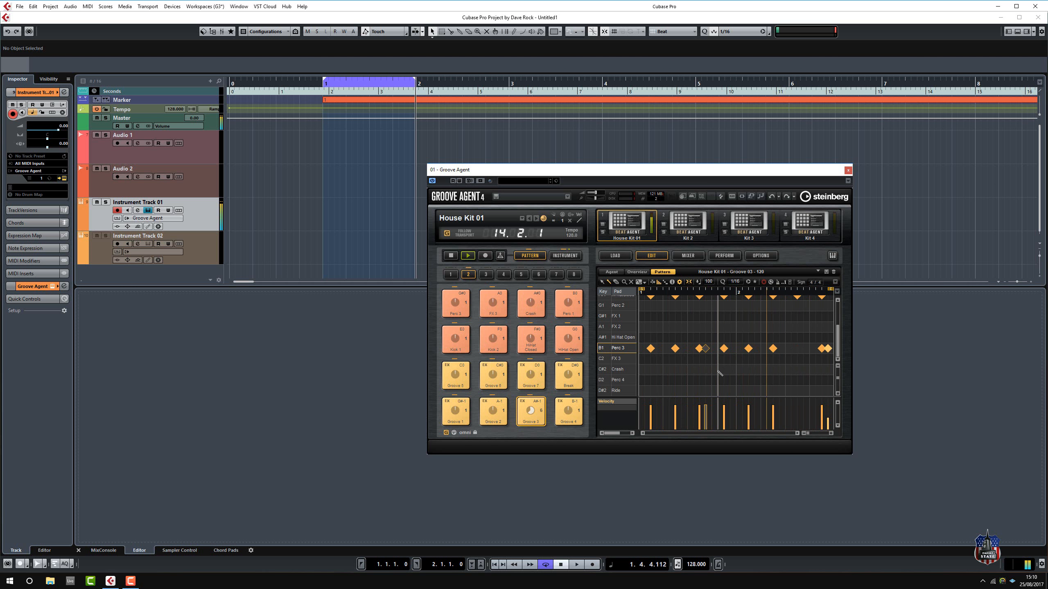
{"action": "left_click", "coordinate": [804, 349]}
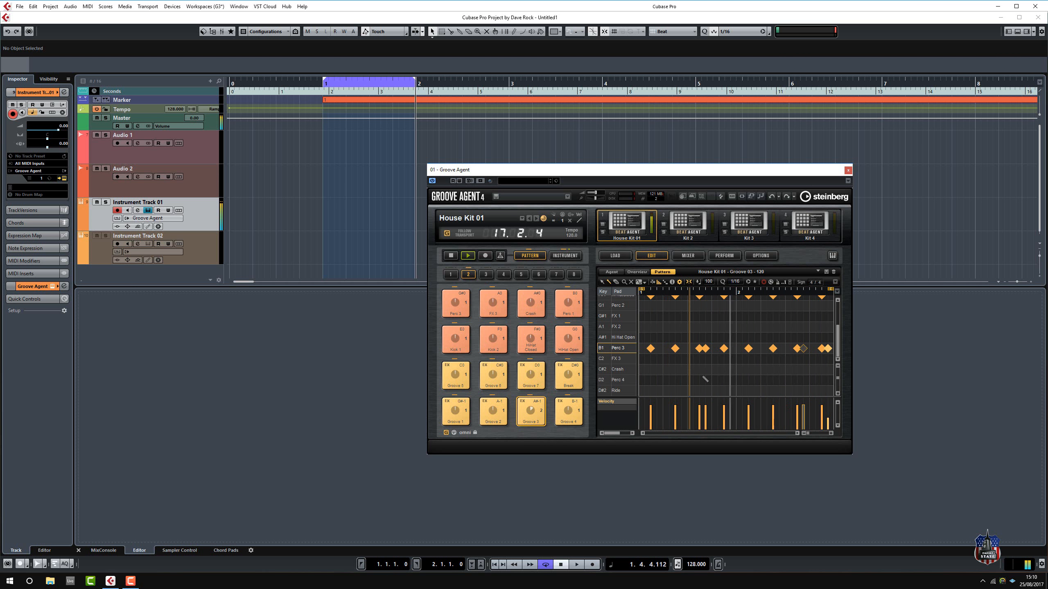
Compare Groove 2 with the edited Groove 3 by ear and stop playback
{"action": "left_click", "coordinate": [498, 414]}
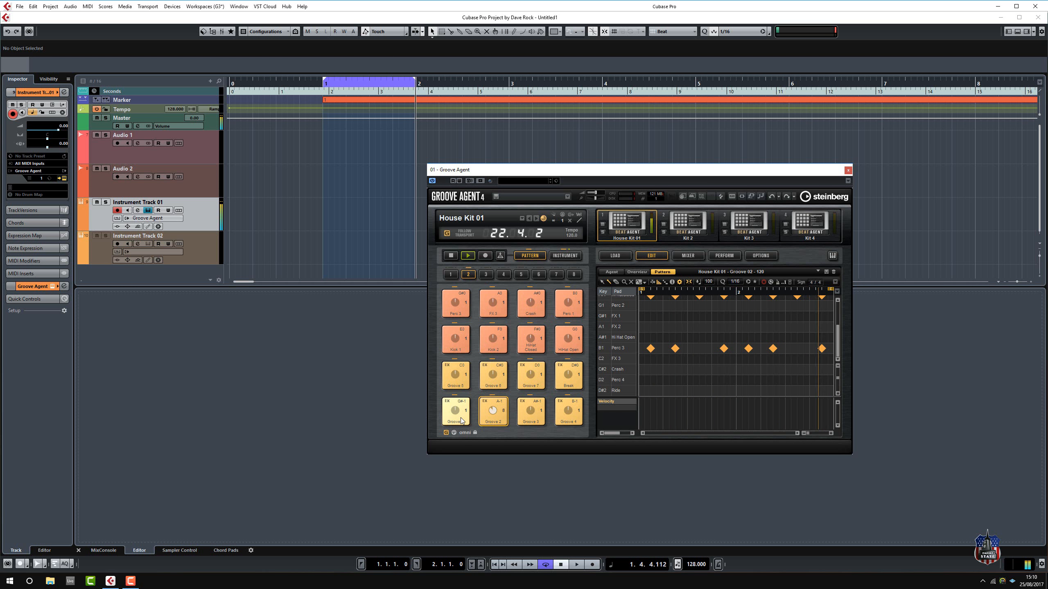
{"action": "left_click", "coordinate": [531, 413]}
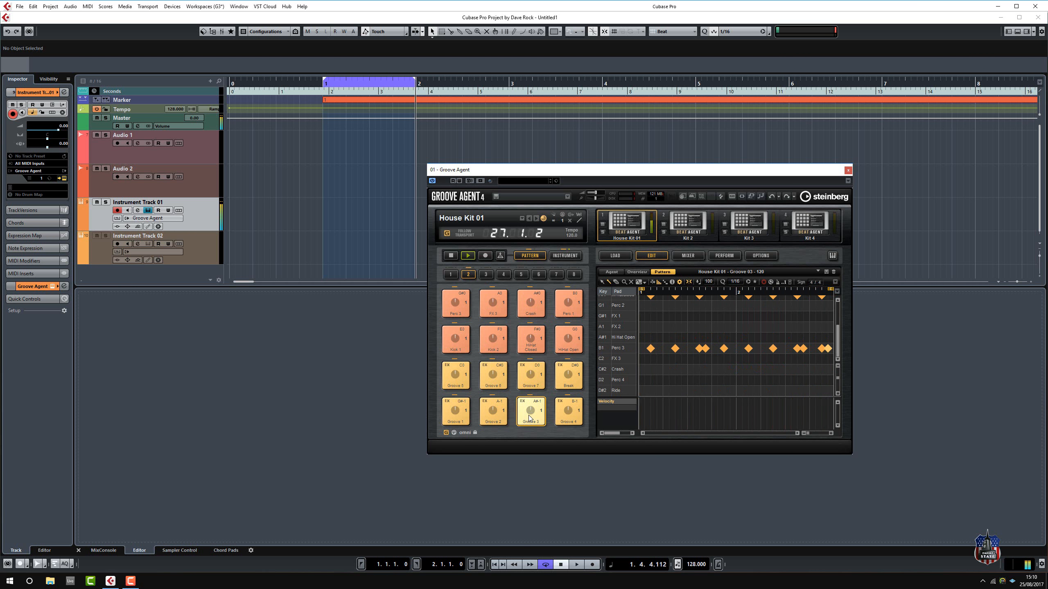
{"action": "scroll", "coordinate": [714, 378], "scroll_direction": "up", "scroll_amount": 3}
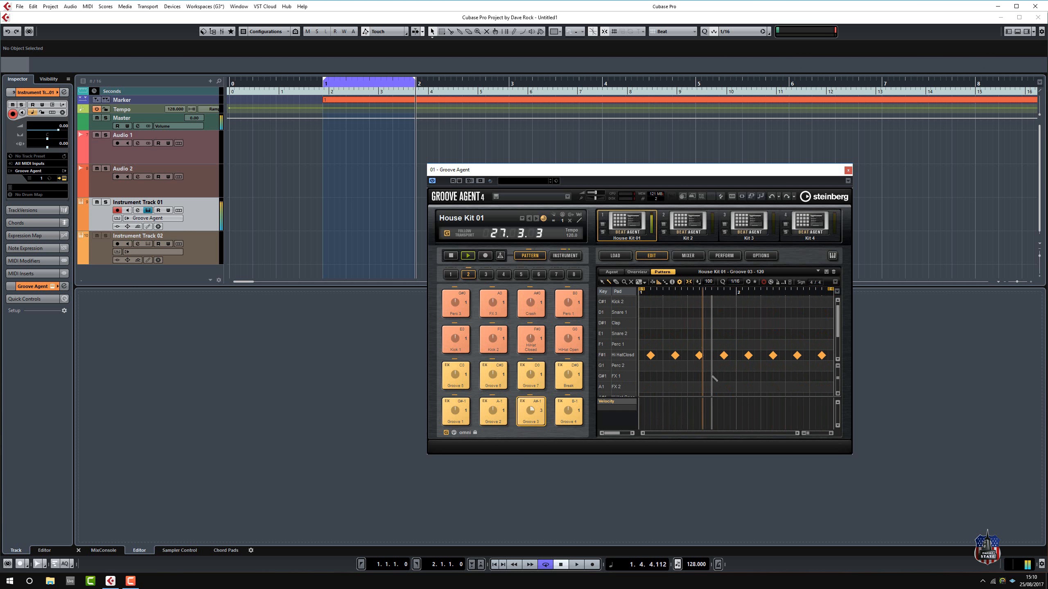
{"action": "left_click", "coordinate": [451, 256]}
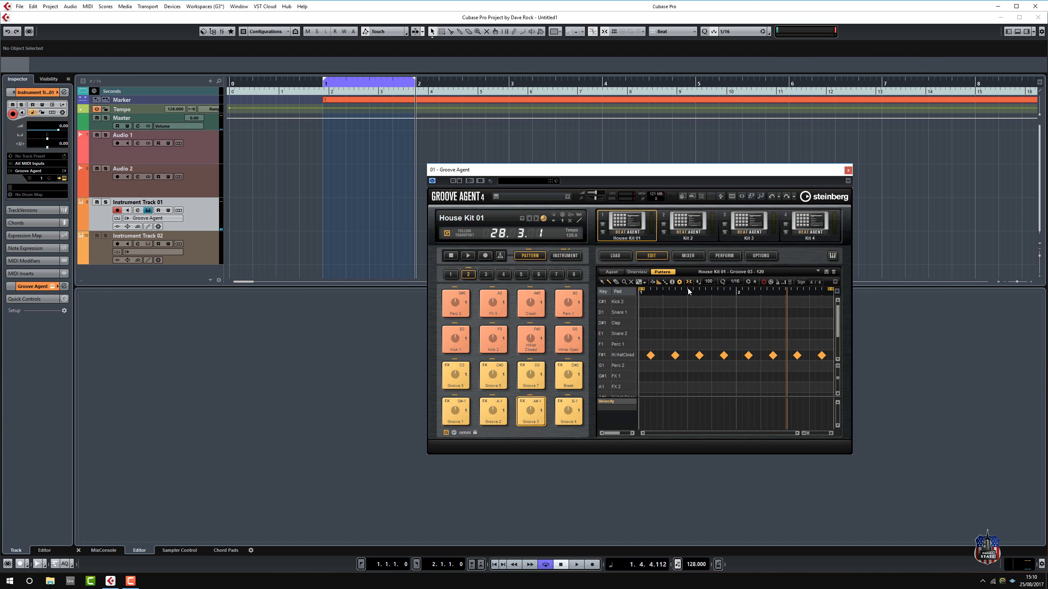
Show the pattern editor's info line and set the Groove 3 pattern end to 16
{"action": "left_click", "coordinate": [672, 282]}
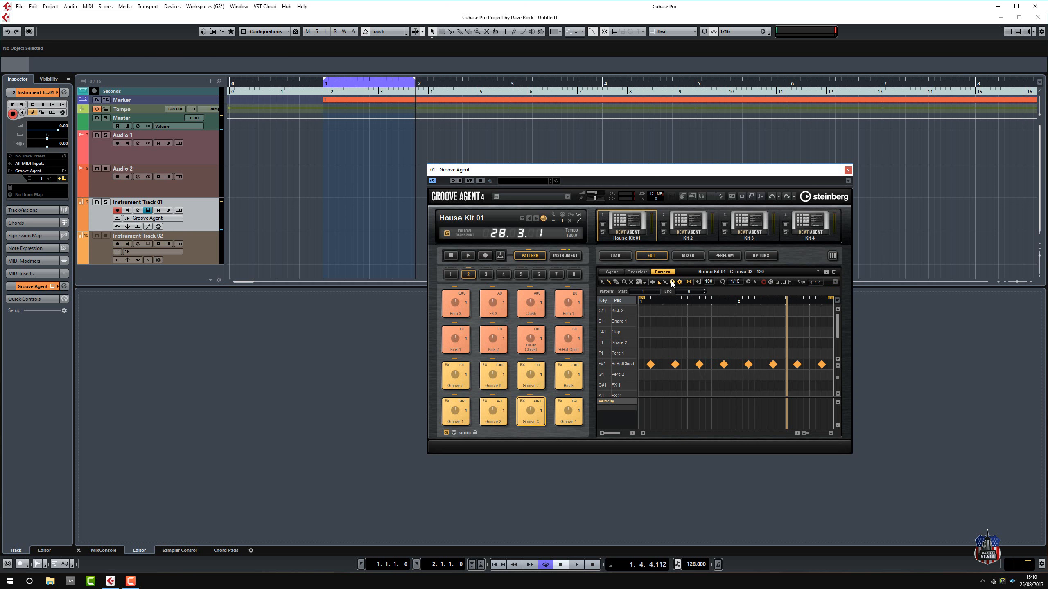
{"action": "left_click", "coordinate": [705, 292]}
{"action": "left_click", "coordinate": [705, 292]}
{"action": "left_click", "coordinate": [705, 292]}
{"action": "left_click", "coordinate": [705, 291]}
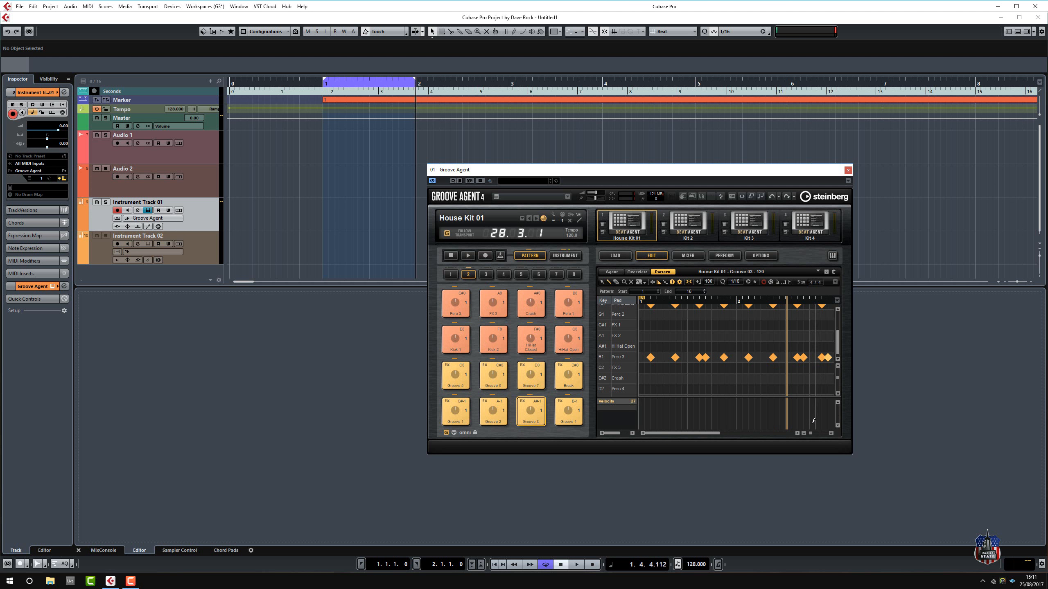
Copy the closed hi-hat and Perc 3 hits from bars 1 and 2 to the start of bar 3 in Groove 3
{"action": "left_click", "coordinate": [804, 433]}
{"action": "left_click", "coordinate": [804, 433]}
{"action": "left_click", "coordinate": [804, 433]}
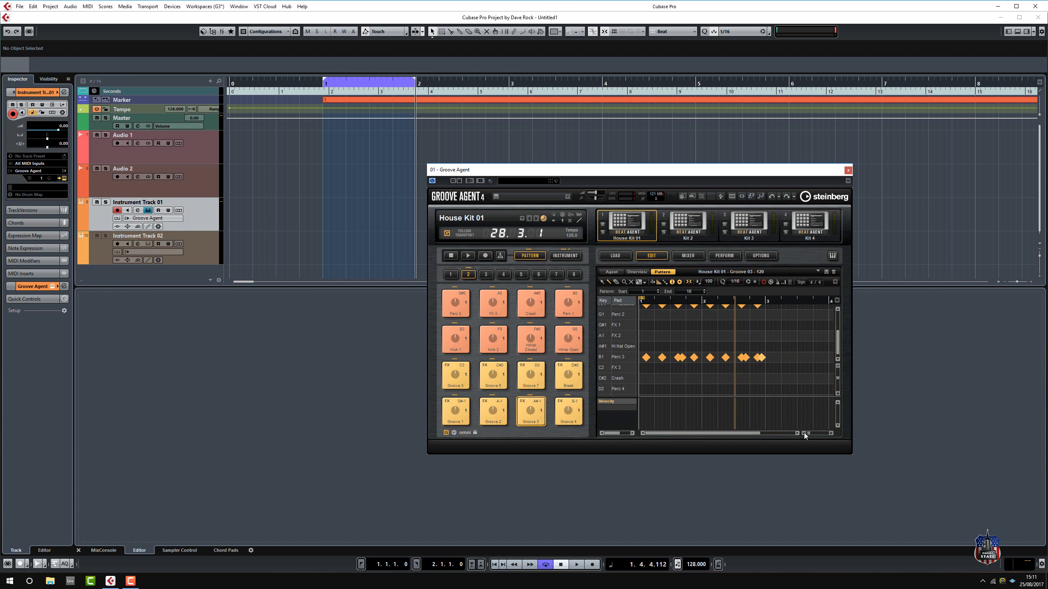
{"action": "left_click", "coordinate": [804, 433]}
{"action": "left_click", "coordinate": [804, 433]}
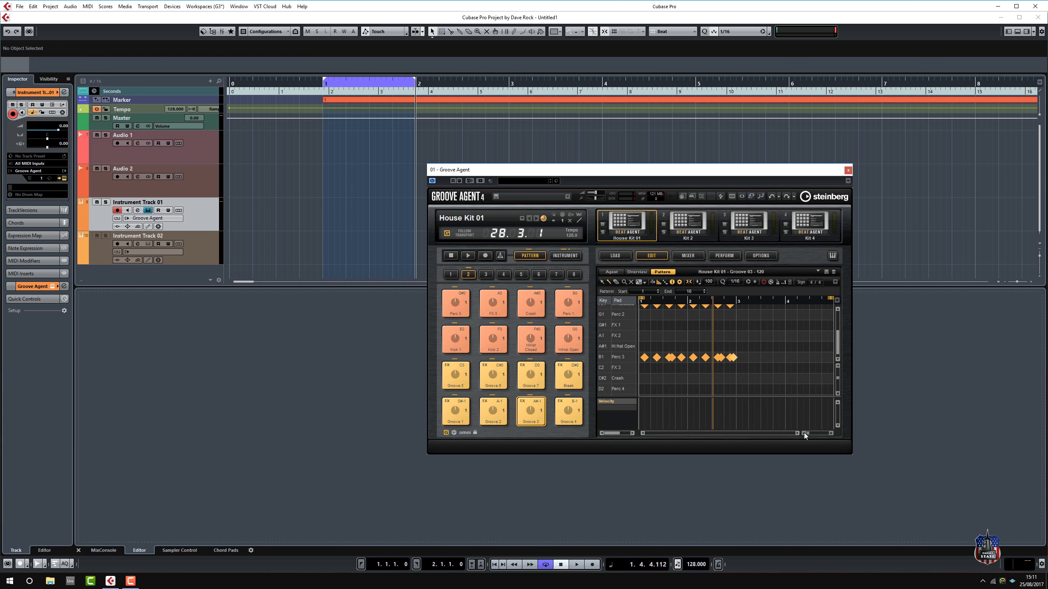
{"action": "left_click", "coordinate": [837, 369]}
{"action": "left_click", "coordinate": [838, 374]}
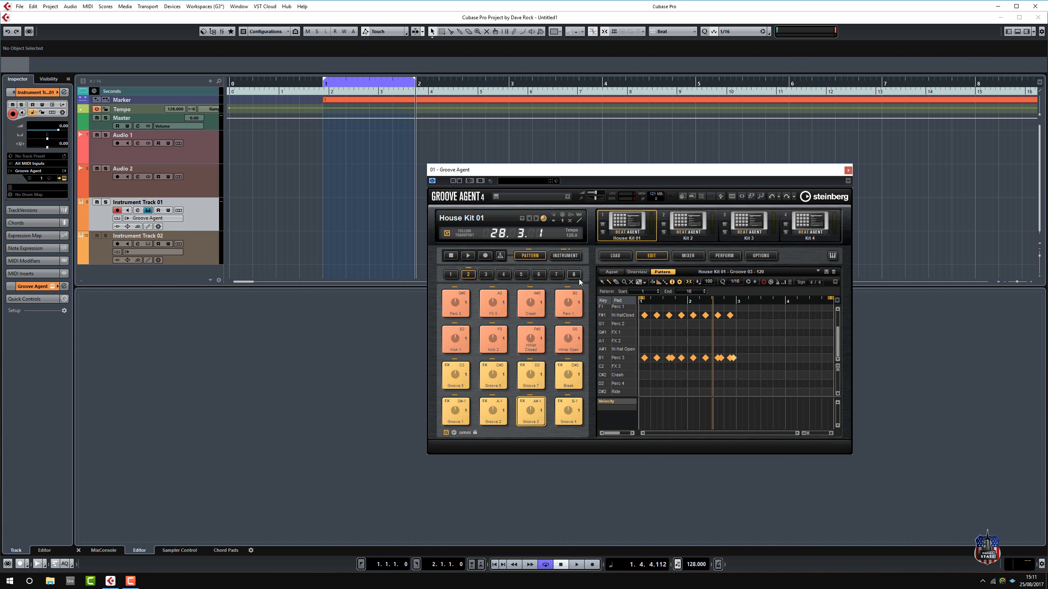
{"action": "left_click_drag", "start_coordinate": [752, 365], "coordinate": [641, 310]}
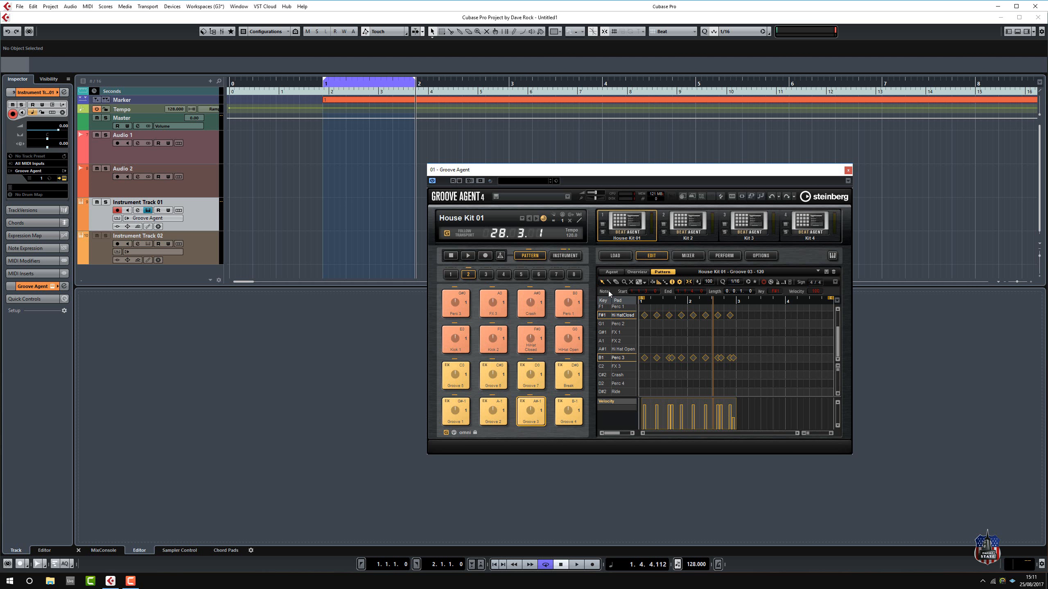
{"action": "left_click_drag", "start_coordinate": [645, 318], "coordinate": [747, 316]}
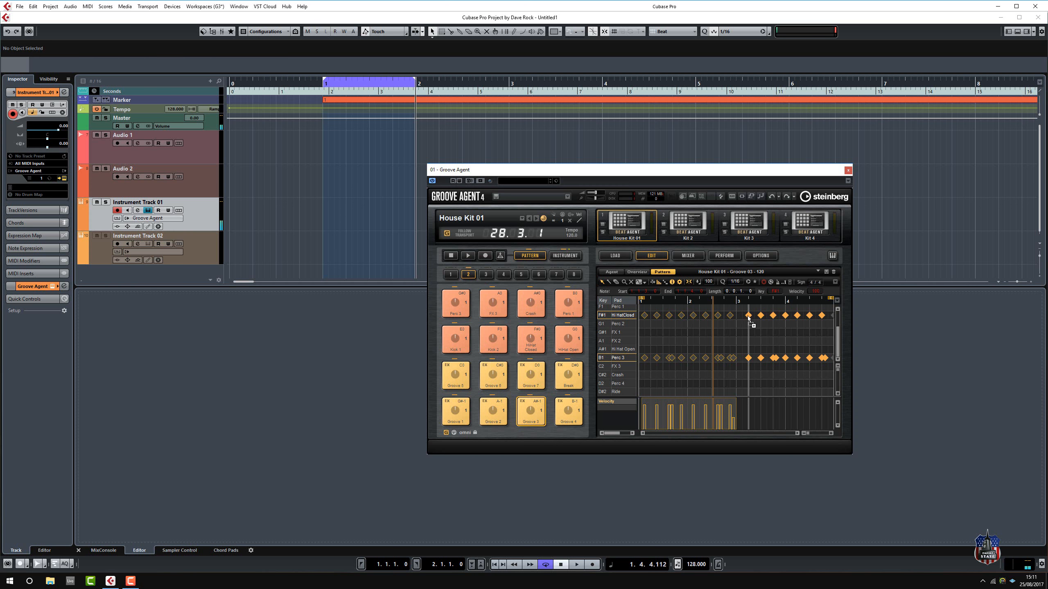
{"action": "left_click_drag", "start_coordinate": [747, 316], "coordinate": [741, 316]}
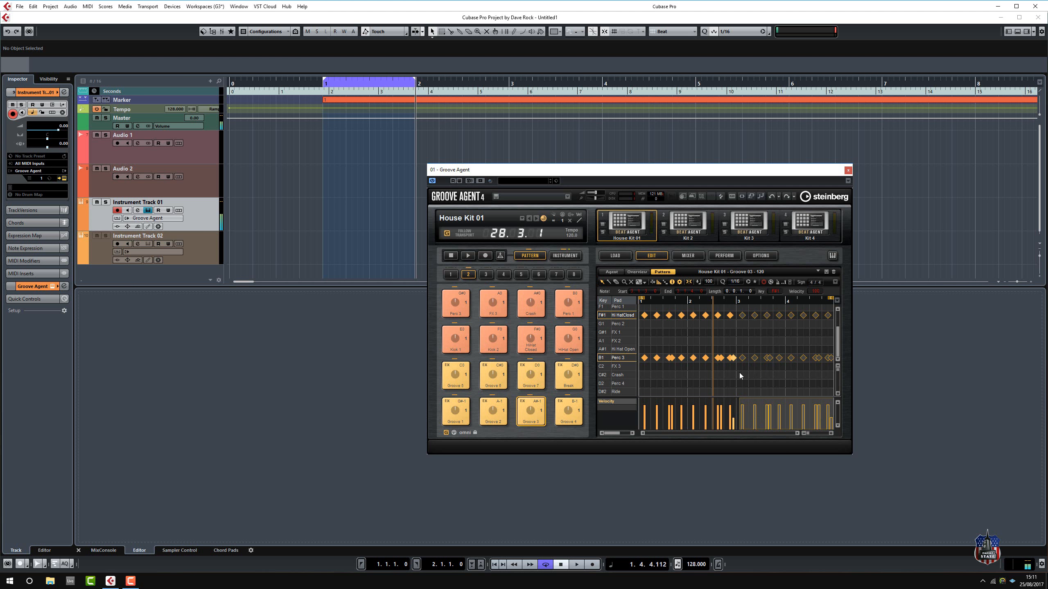
Play Groove 3 and copy the Kick 1 hits from bars 1 and 2 into bars 3 and 4
{"action": "left_click", "coordinate": [468, 255]}
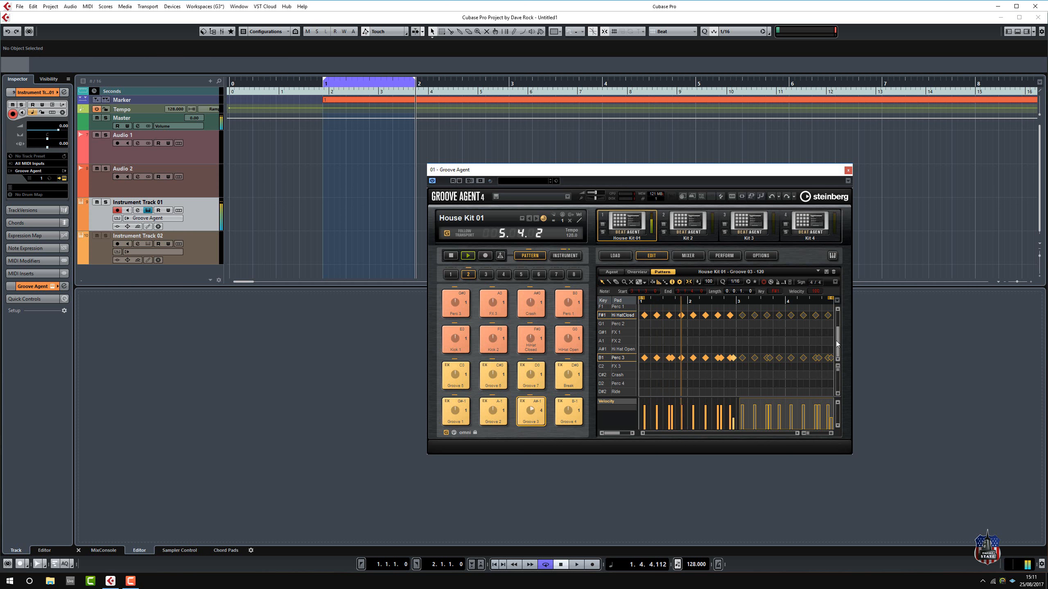
{"action": "left_click_drag", "start_coordinate": [837, 342], "coordinate": [838, 316]}
{"action": "mouse_move", "coordinate": [756, 317]}
{"action": "left_mouse_down"}
{"action": "mouse_move", "coordinate": [645, 320]}
{"action": "mouse_move", "coordinate": [662, 309]}
{"action": "mouse_move", "coordinate": [776, 307]}
{"action": "mouse_move", "coordinate": [762, 306]}
{"action": "left_mouse_up"}
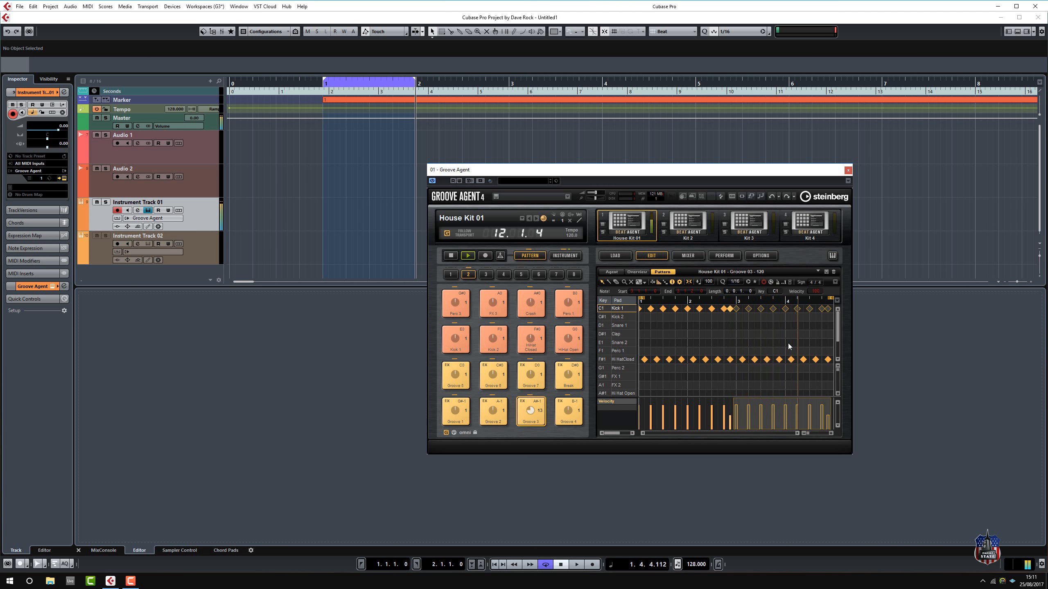
Erase the last Kick 1 hit of bar 4 in Groove 3 with the Draw tool, redraw it there and stop playback
{"action": "left_click", "coordinate": [609, 283]}
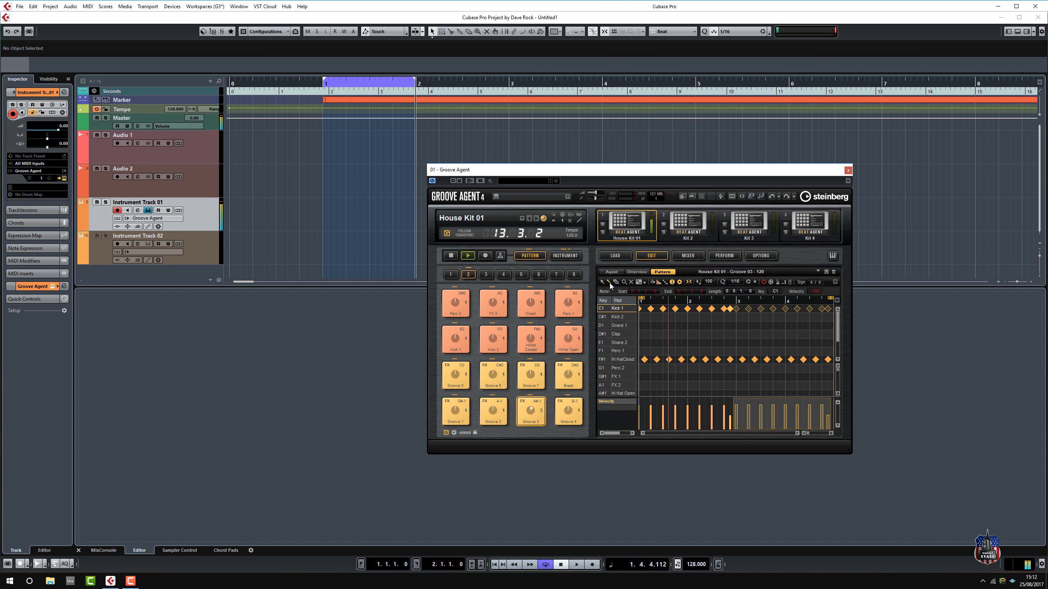
{"action": "left_click", "coordinate": [829, 308]}
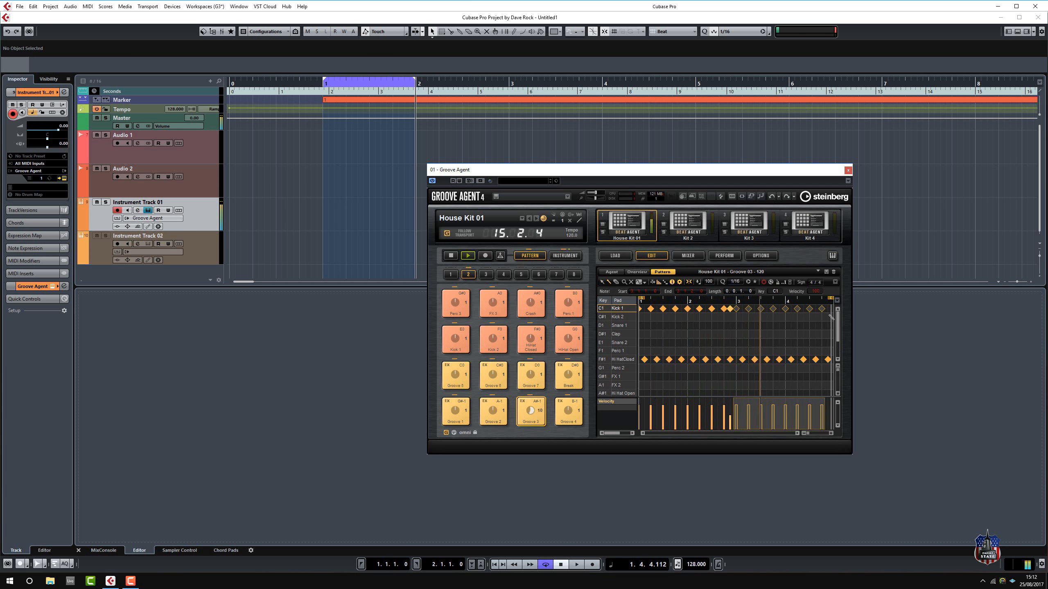
{"action": "left_click", "coordinate": [829, 308]}
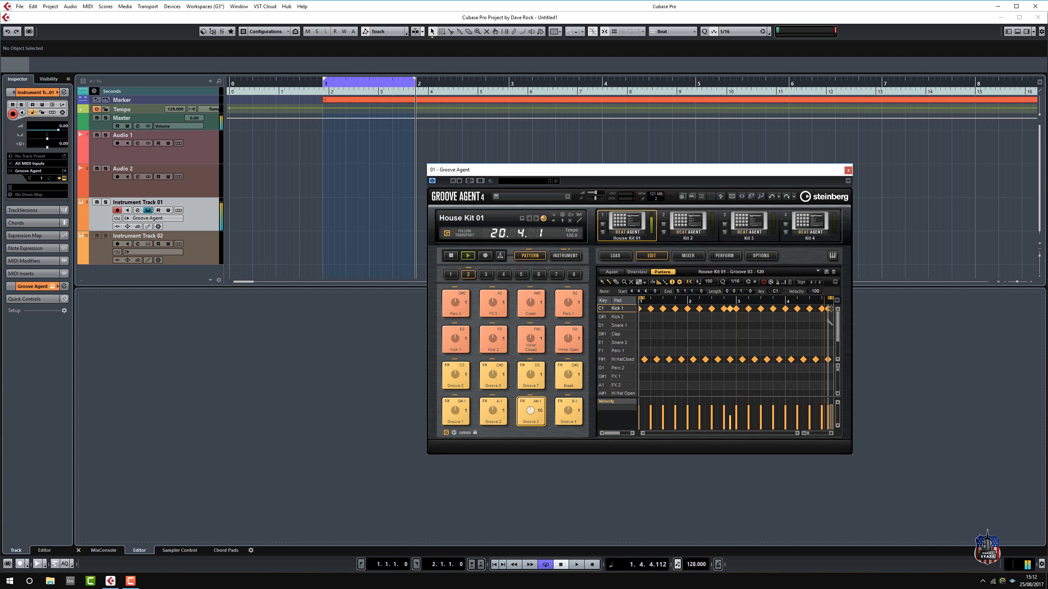
{"action": "left_click", "coordinate": [449, 259]}
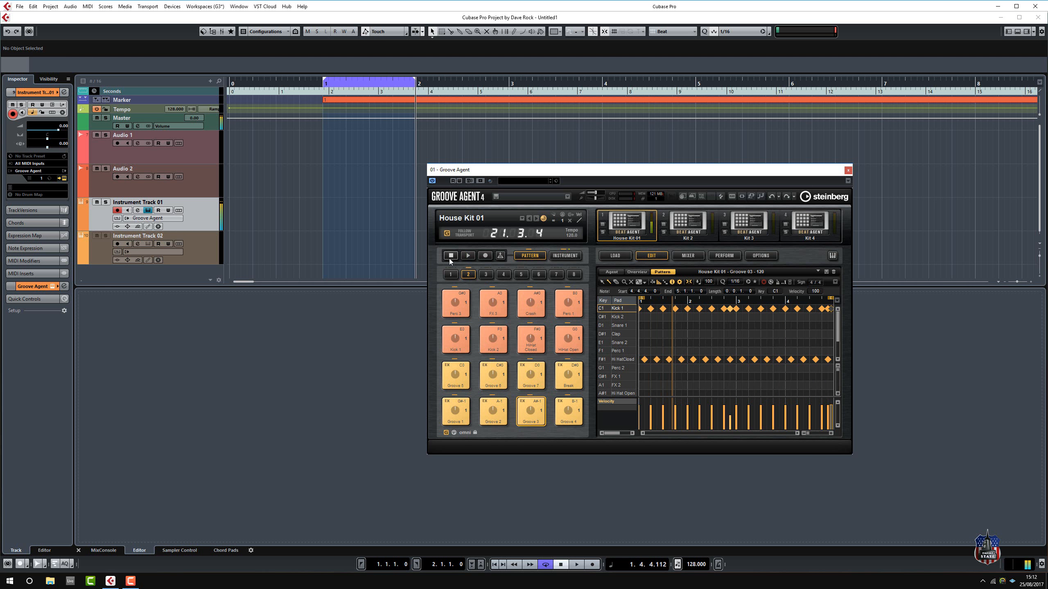
Audition Groove 4 and examine its kick, Perc 1, closed hi-hat and Perc 3 hits in the pattern editor
{"action": "left_click", "coordinate": [566, 415]}
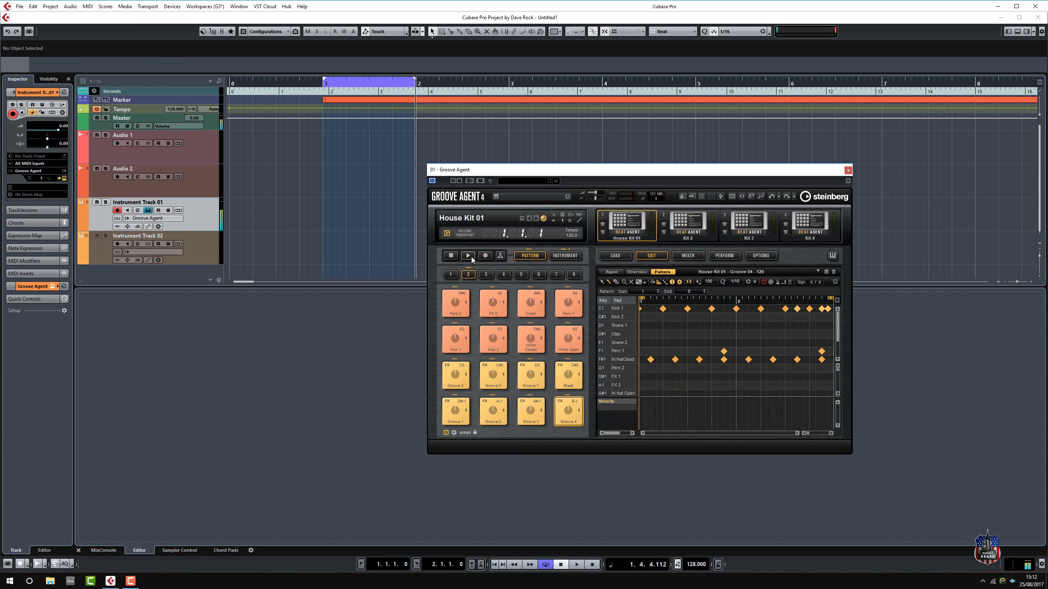
{"action": "left_click", "coordinate": [472, 257]}
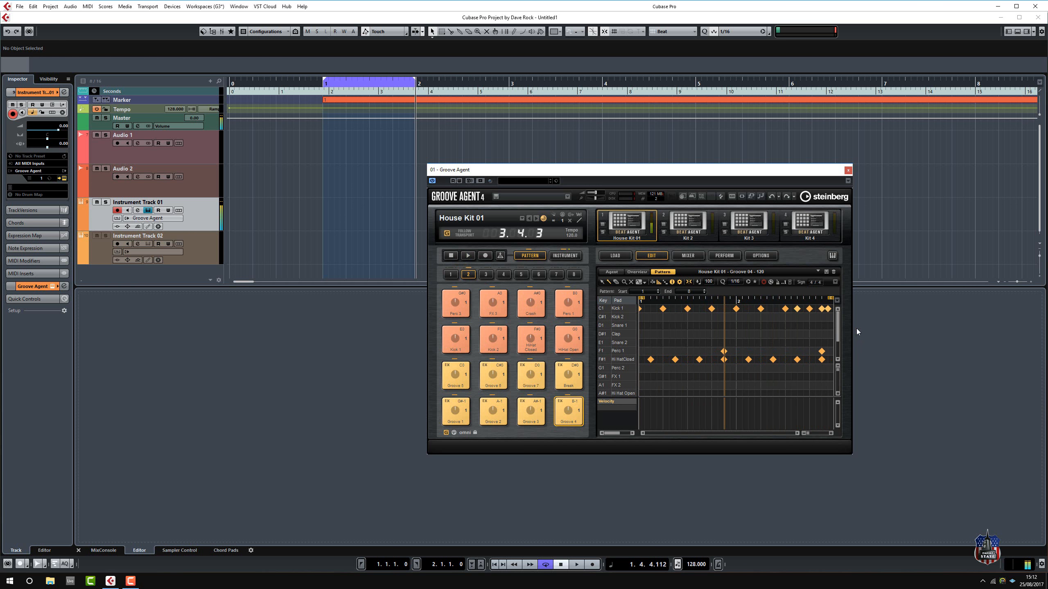
{"action": "scroll", "coordinate": [838, 330], "scroll_direction": "down", "scroll_amount": 3}
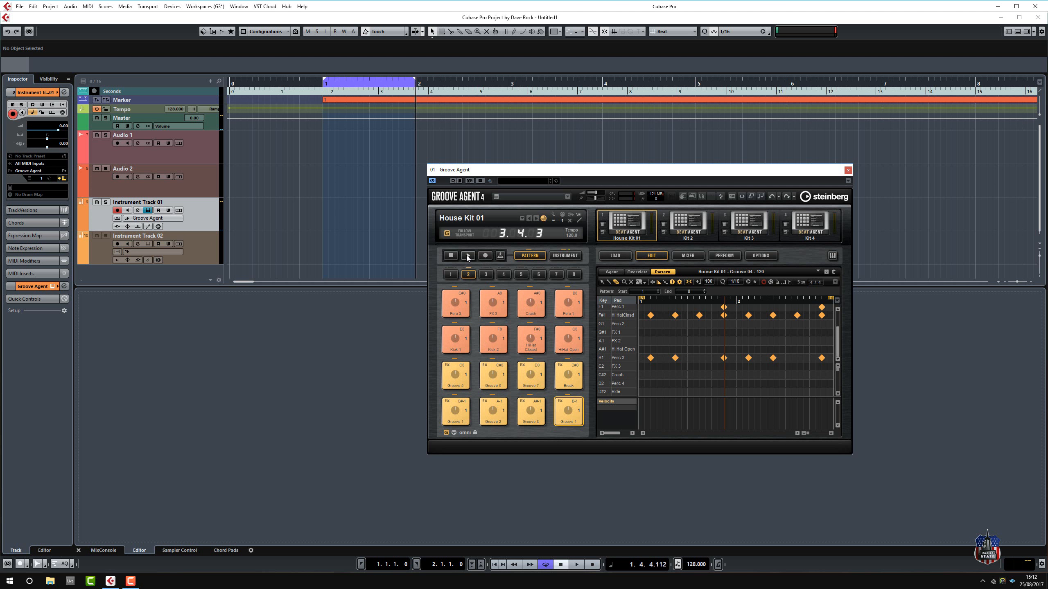
{"action": "left_click", "coordinate": [467, 257]}
{"action": "left_click_drag", "start_coordinate": [839, 351], "coordinate": [794, 318]}
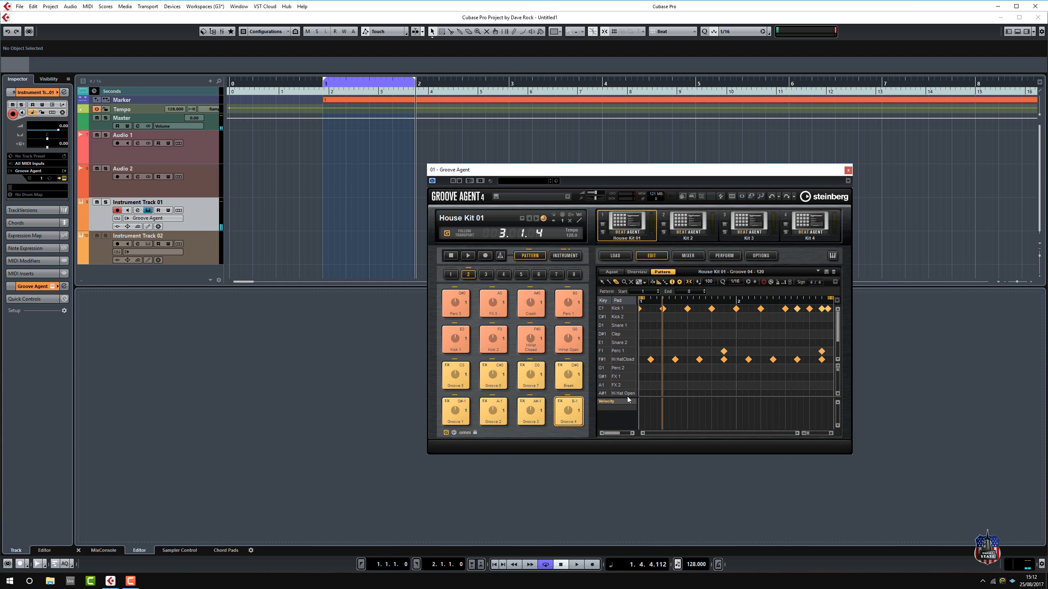
Show the agent settings and place Groove 1 on Instrument Track 01 at bar 1, moving the plug-in window clear of the track
{"action": "left_click", "coordinate": [640, 273]}
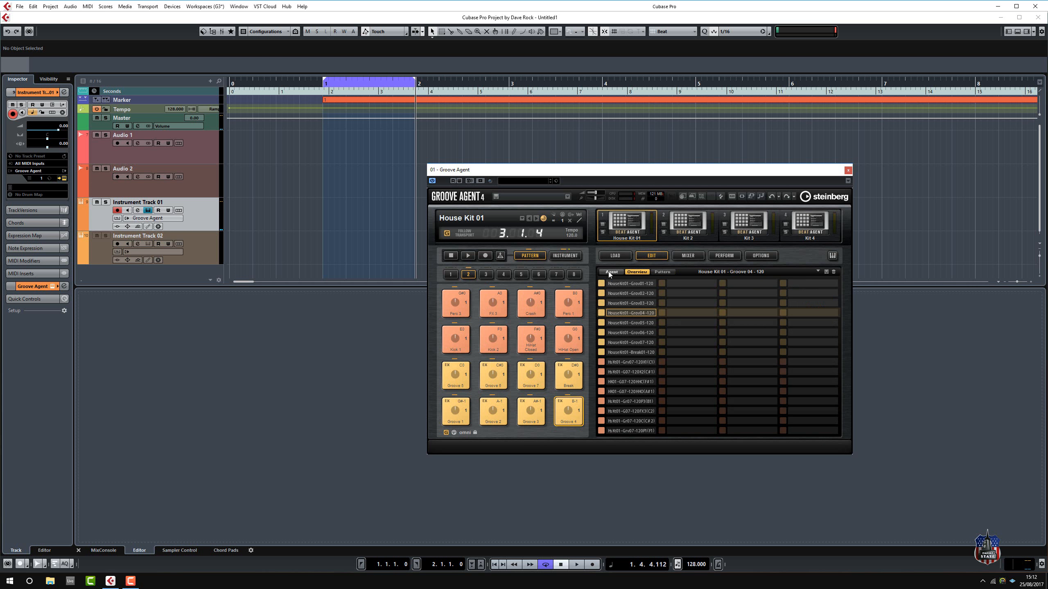
{"action": "left_click", "coordinate": [602, 273]}
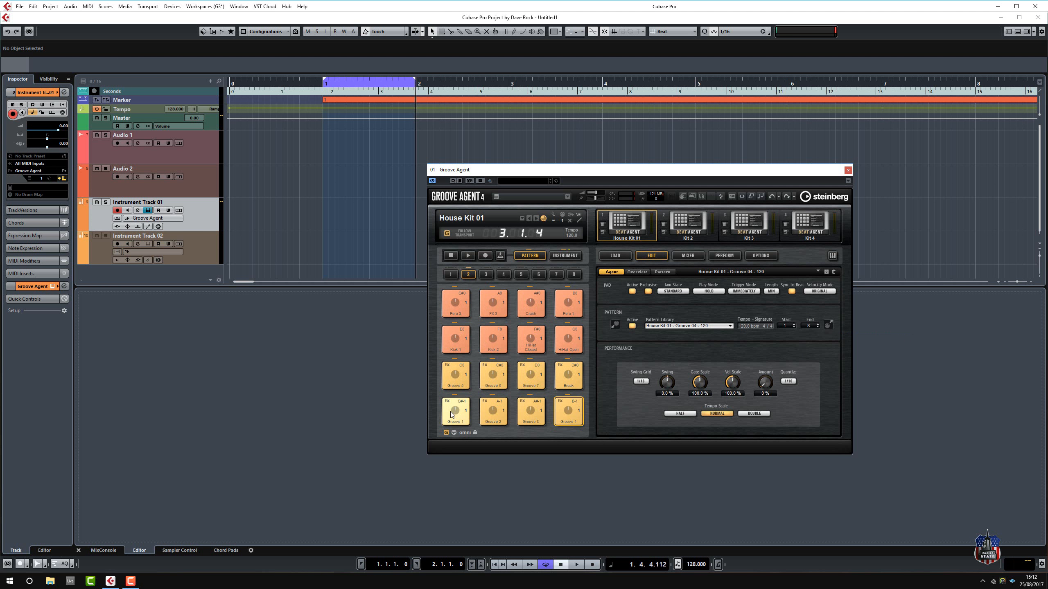
{"action": "left_click_drag", "start_coordinate": [450, 421], "coordinate": [332, 219]}
{"action": "left_click_drag", "start_coordinate": [579, 172], "coordinate": [473, 251]}
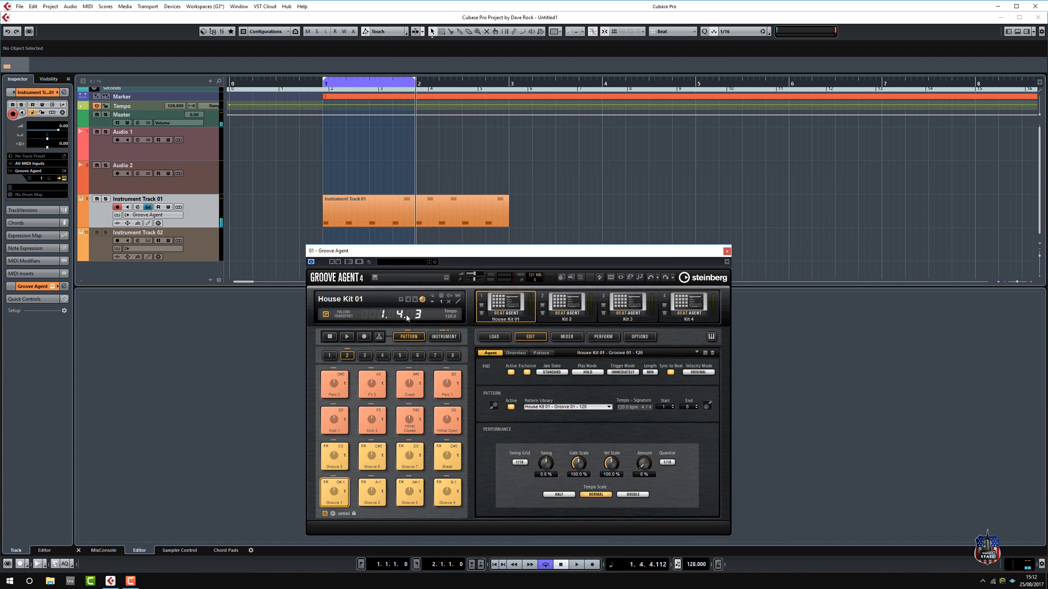
Place Groove 2 at bar 3, Groove 3 at bar 5 and Groove 4 at bar 9 on Instrument Track 01
{"action": "left_click_drag", "start_coordinate": [372, 491], "coordinate": [518, 209]}
{"action": "left_click_drag", "start_coordinate": [410, 491], "coordinate": [712, 198]}
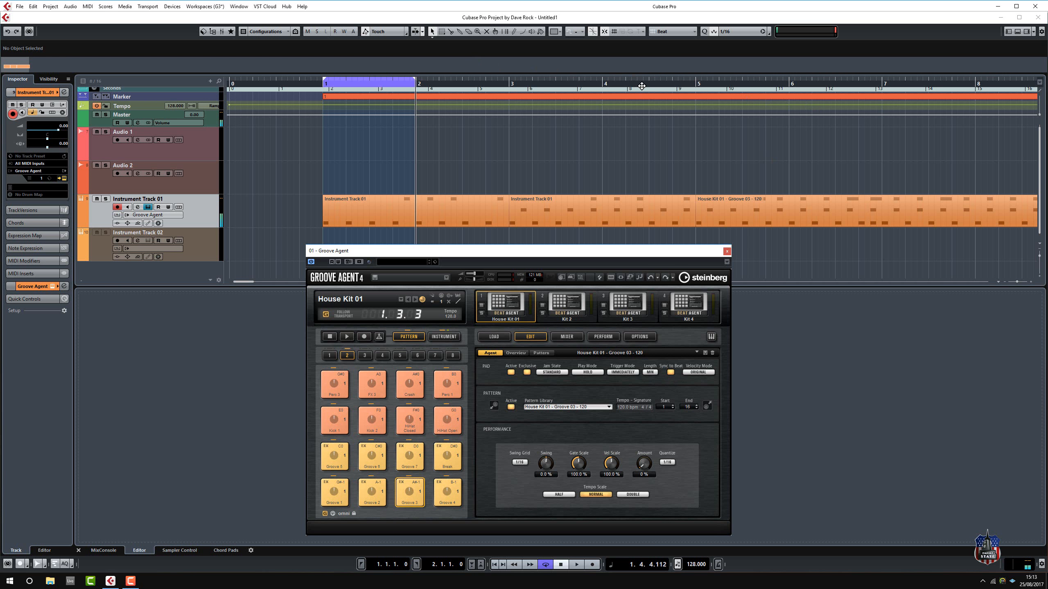
{"action": "key", "text": "g"}
{"action": "key", "text": "g"}
{"action": "key", "text": "g"}
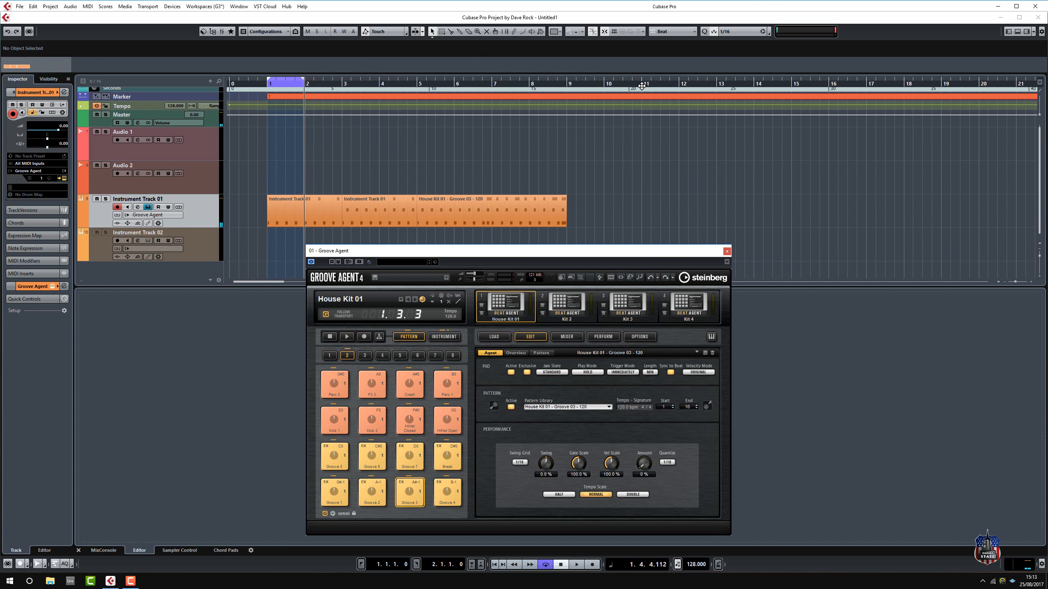
{"action": "left_click_drag", "start_coordinate": [447, 491], "coordinate": [569, 214]}
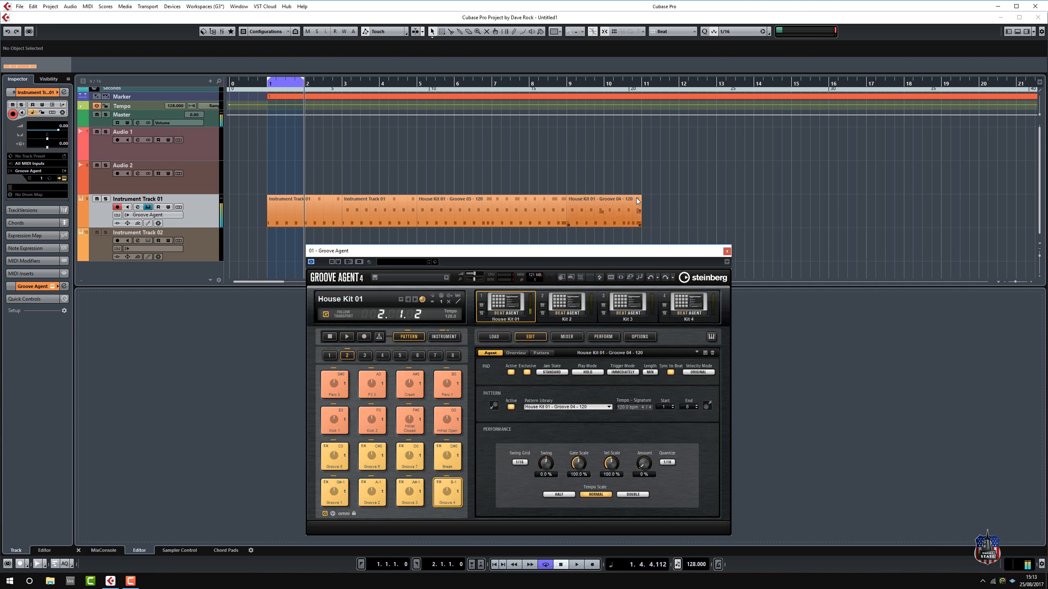
Select all four groove parts, set the locators around them from bar 1 to bar 11 and close the Groove Agent window
{"action": "left_click_drag", "start_coordinate": [649, 210], "coordinate": [246, 214]}
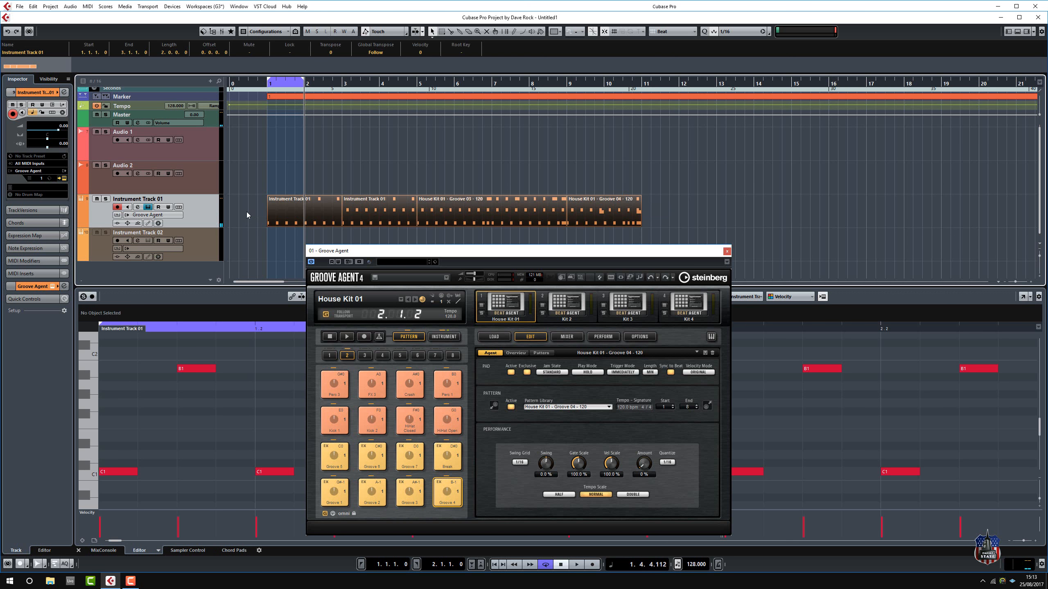
{"action": "key", "text": "p"}
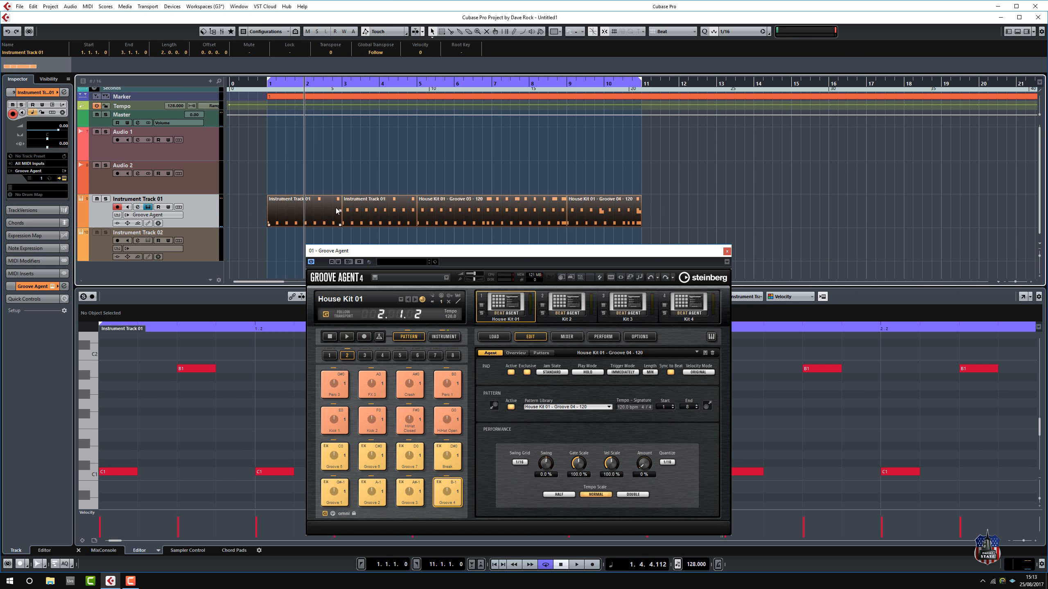
{"action": "left_click", "coordinate": [727, 251]}
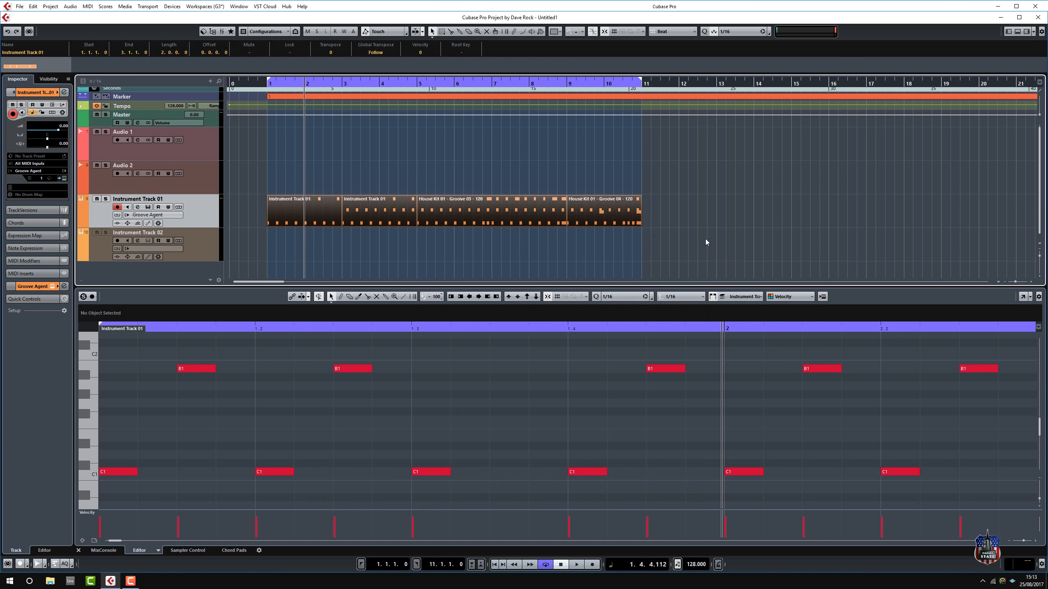
Enlarge the note editor to look over the selected parts and shrink it again to reveal the instrument tracks
{"action": "double_click", "coordinate": [612, 213]}
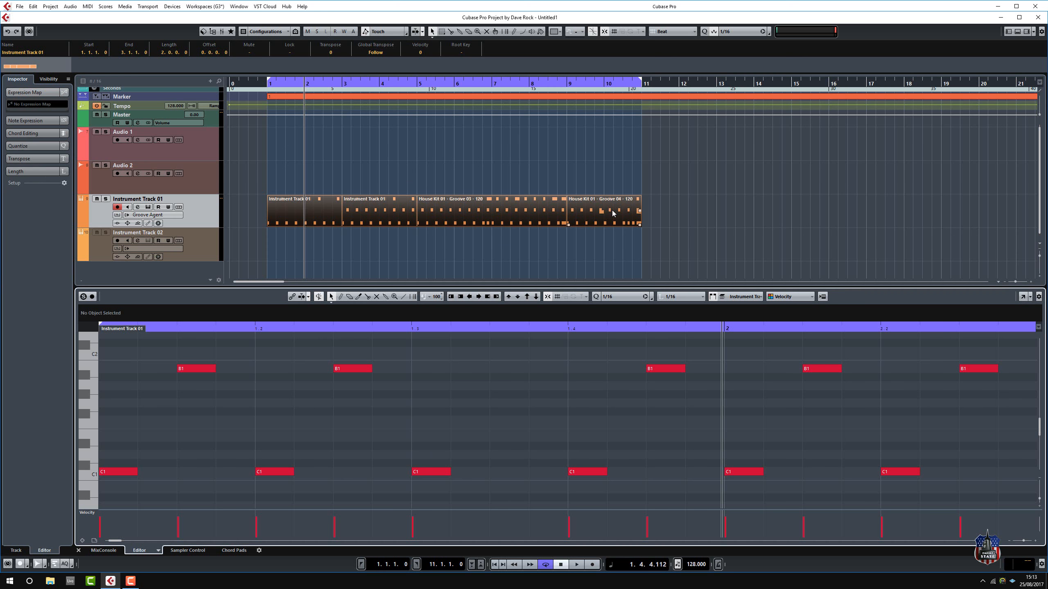
{"action": "left_click_drag", "start_coordinate": [638, 286], "coordinate": [638, 207]}
{"action": "scroll", "coordinate": [697, 363], "scroll_direction": "up", "scroll_amount": 4}
{"action": "scroll", "coordinate": [699, 370], "scroll_direction": "up", "scroll_amount": 4}
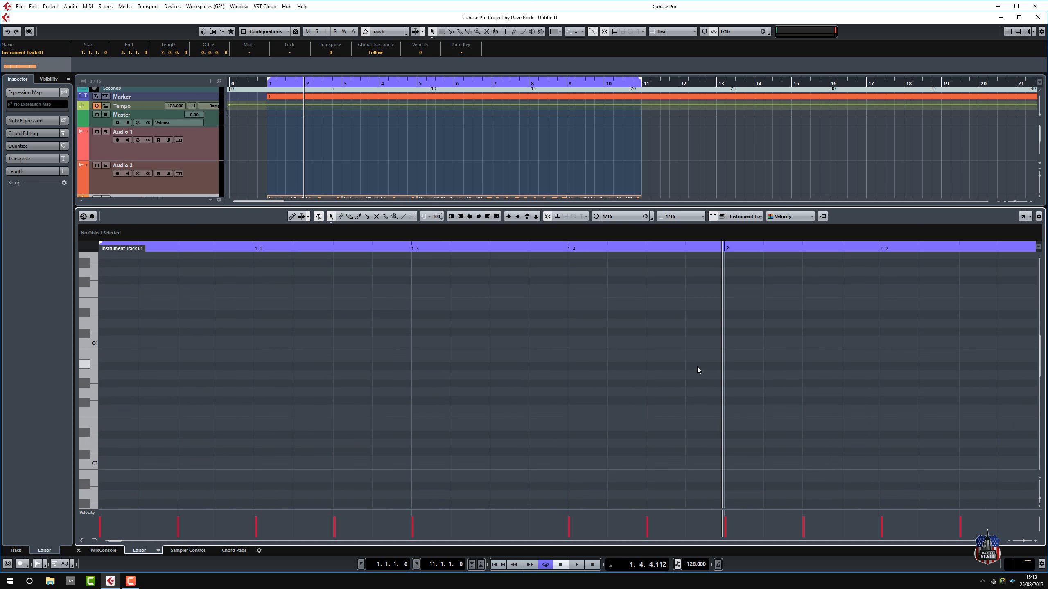
{"action": "left_click_drag", "start_coordinate": [621, 206], "coordinate": [598, 384]}
Place the playhead just before bar 1, reopen Groove Agent and play the arranged grooves
{"action": "left_click", "coordinate": [258, 86]}
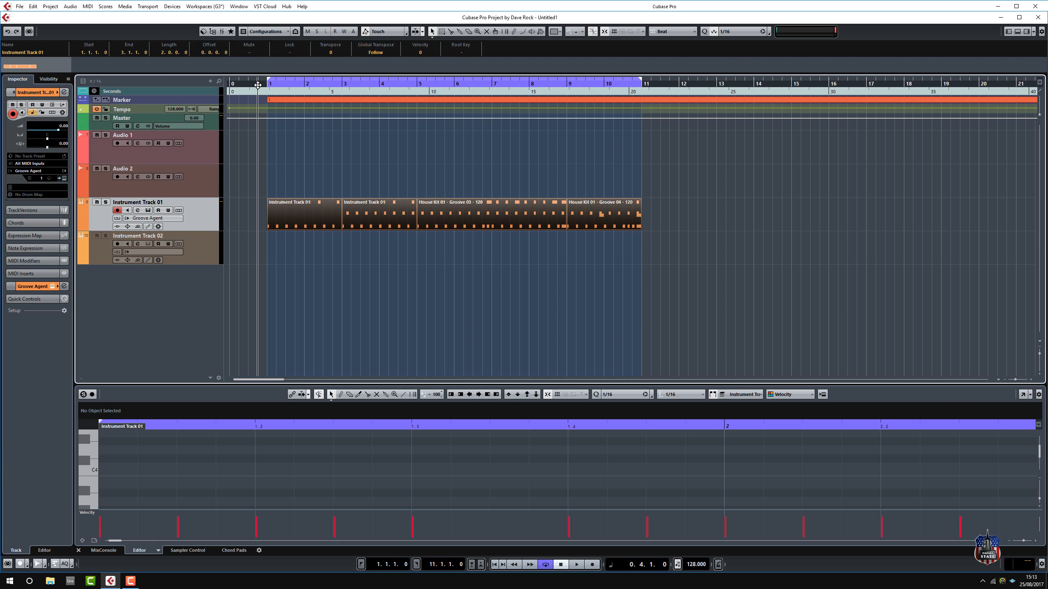
{"action": "left_click", "coordinate": [148, 210]}
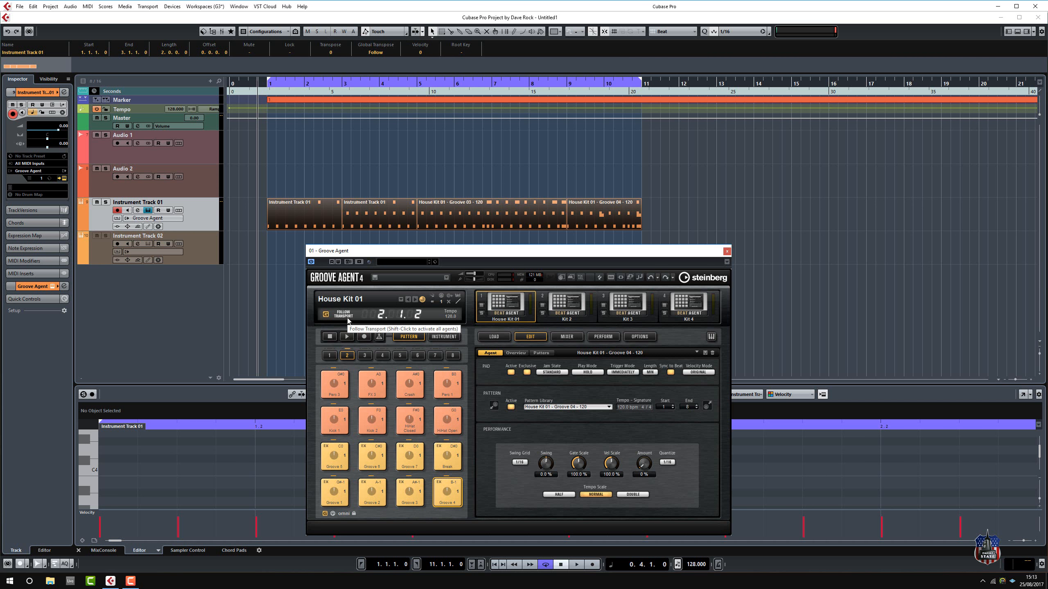
{"action": "key", "text": "space"}
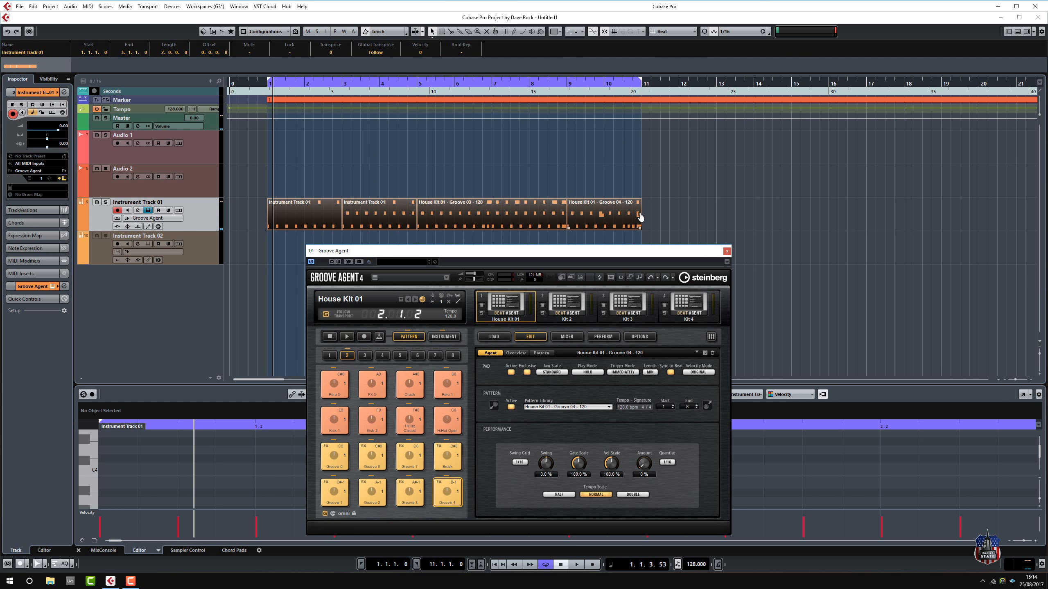
Repeat only the Groove 4 part three times from bar 11 and extend the cycle range to bar 17, ending with playback stopped
{"action": "left_click_drag", "start_coordinate": [639, 214], "coordinate": [666, 217]}
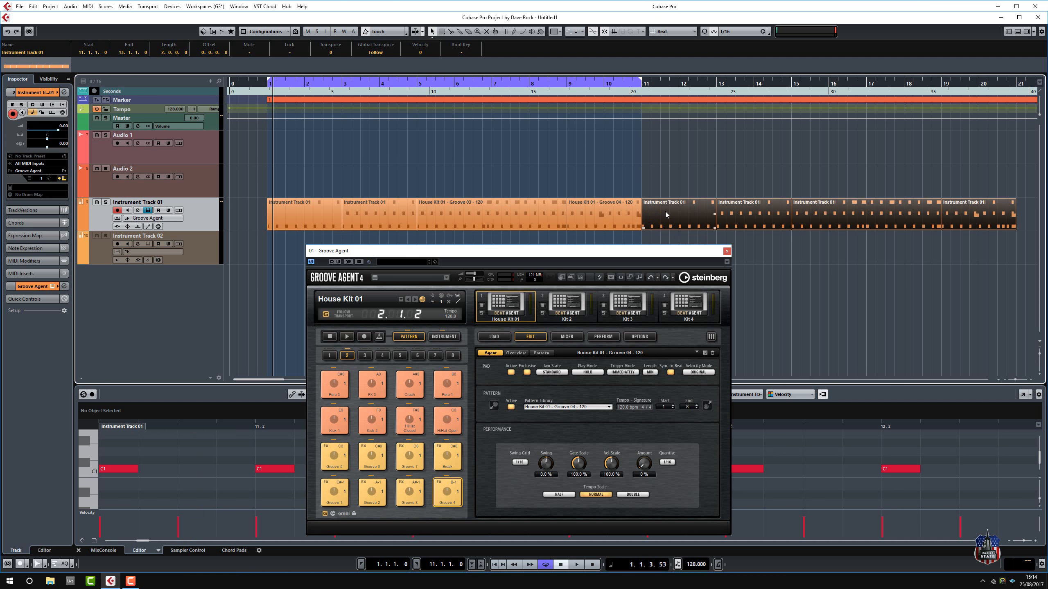
{"action": "key", "text": "ctrl+z"}
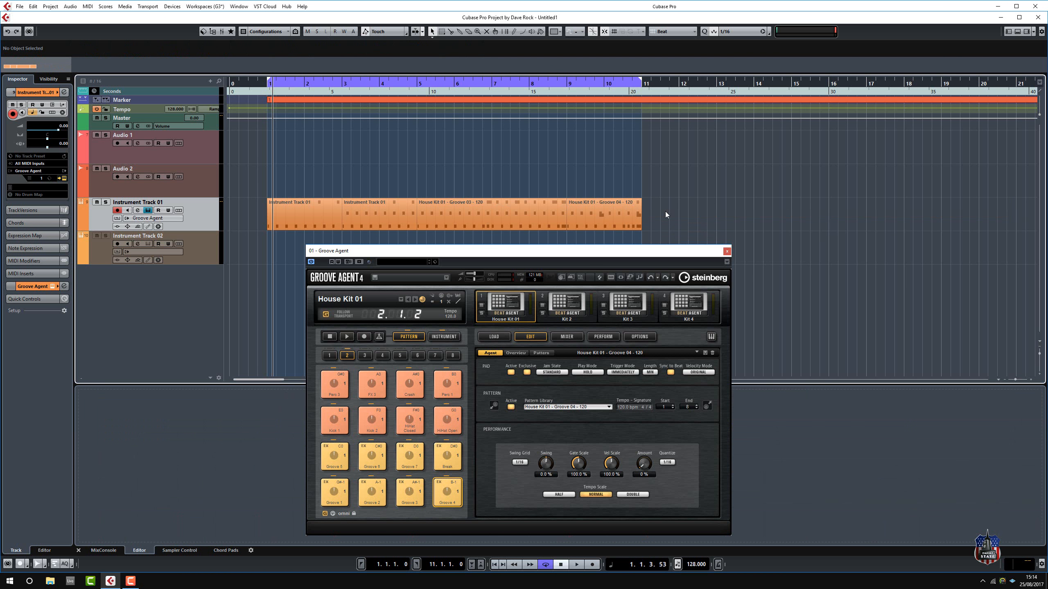
{"action": "left_click", "coordinate": [629, 215]}
{"action": "left_click_drag", "start_coordinate": [639, 217], "coordinate": [802, 225]}
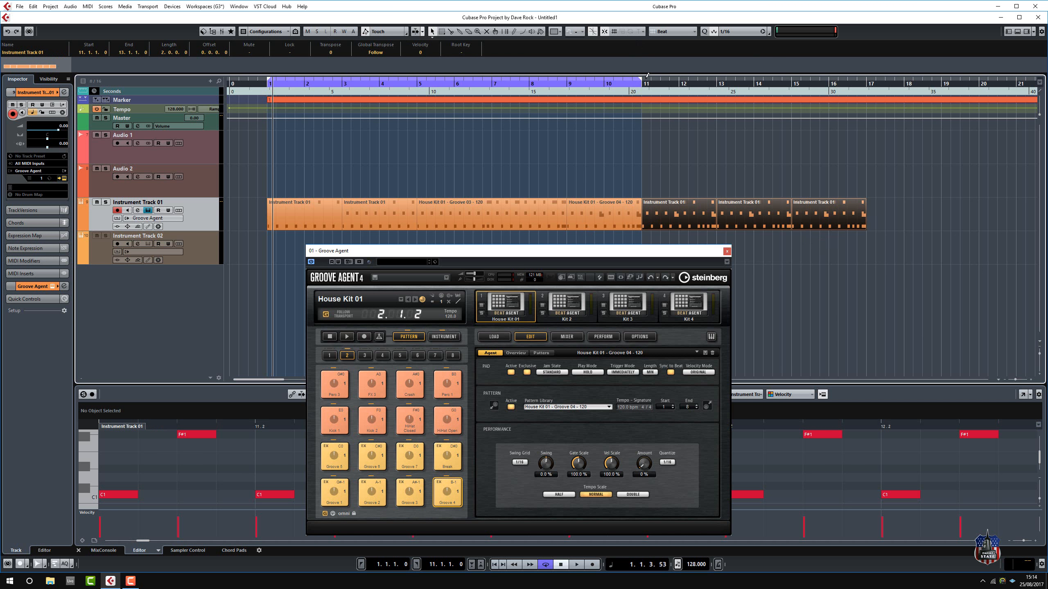
{"action": "left_click_drag", "start_coordinate": [641, 82], "coordinate": [867, 89]}
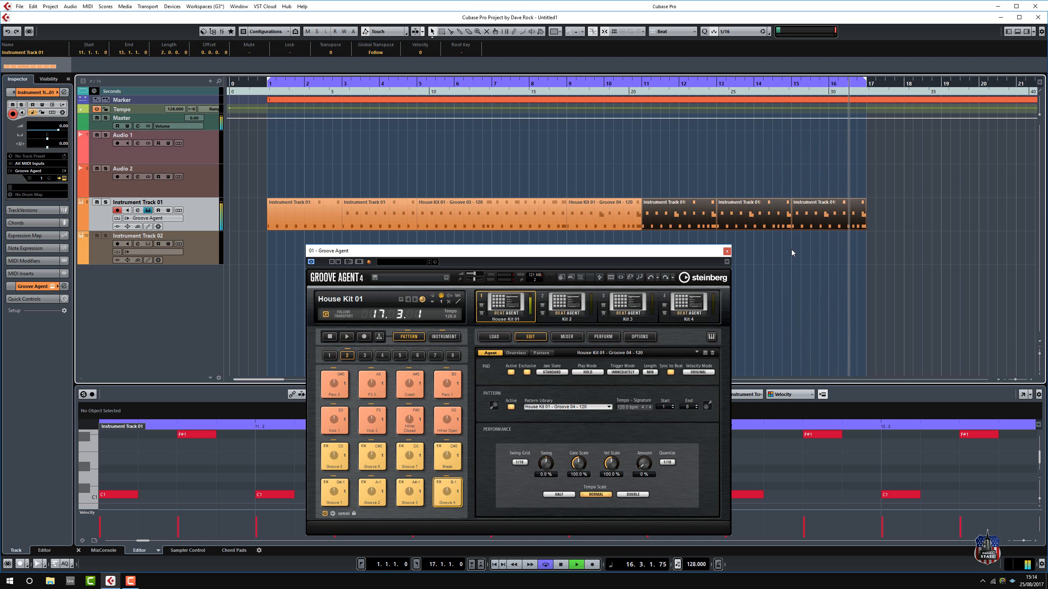
{"action": "key", "text": "space"}
Select the final part at bar 15, close Groove Agent and enlarge the note editor to show the part's full two bars
{"action": "left_click", "coordinate": [830, 220]}
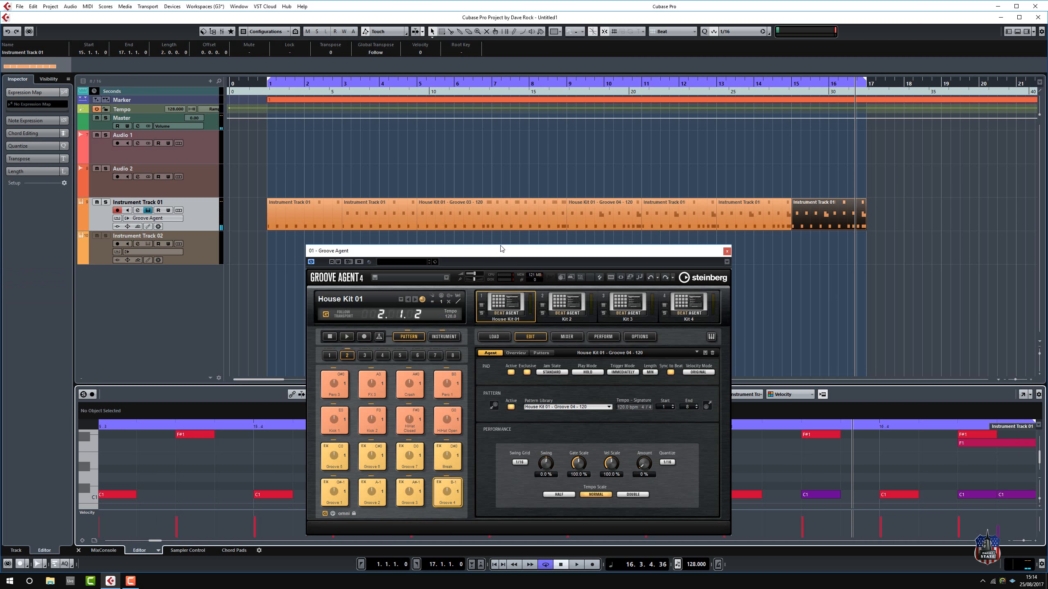
{"action": "left_click_drag", "start_coordinate": [501, 252], "coordinate": [467, 97]}
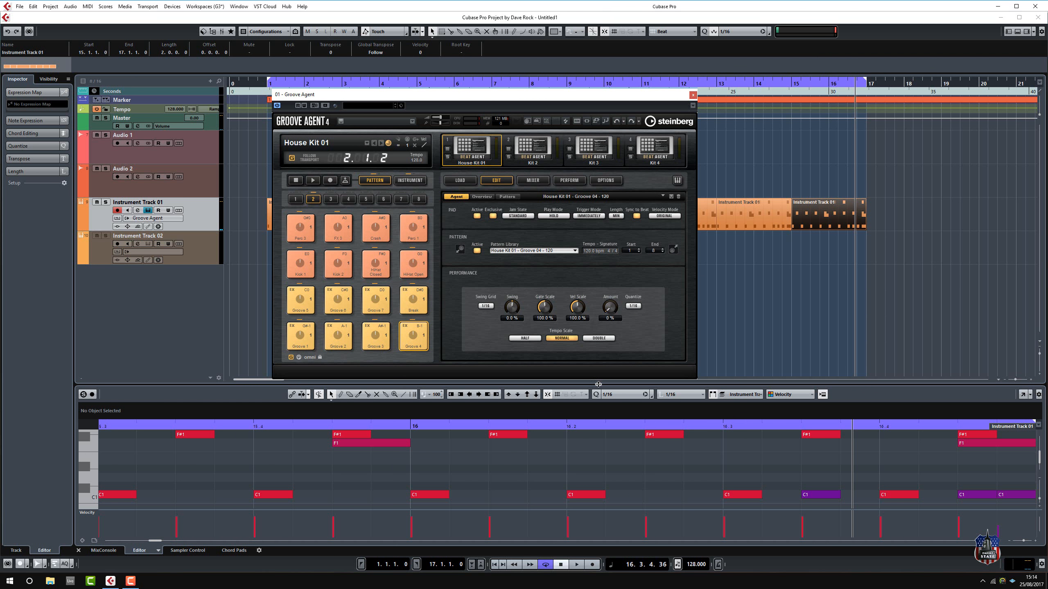
{"action": "left_click_drag", "start_coordinate": [598, 384], "coordinate": [593, 167]}
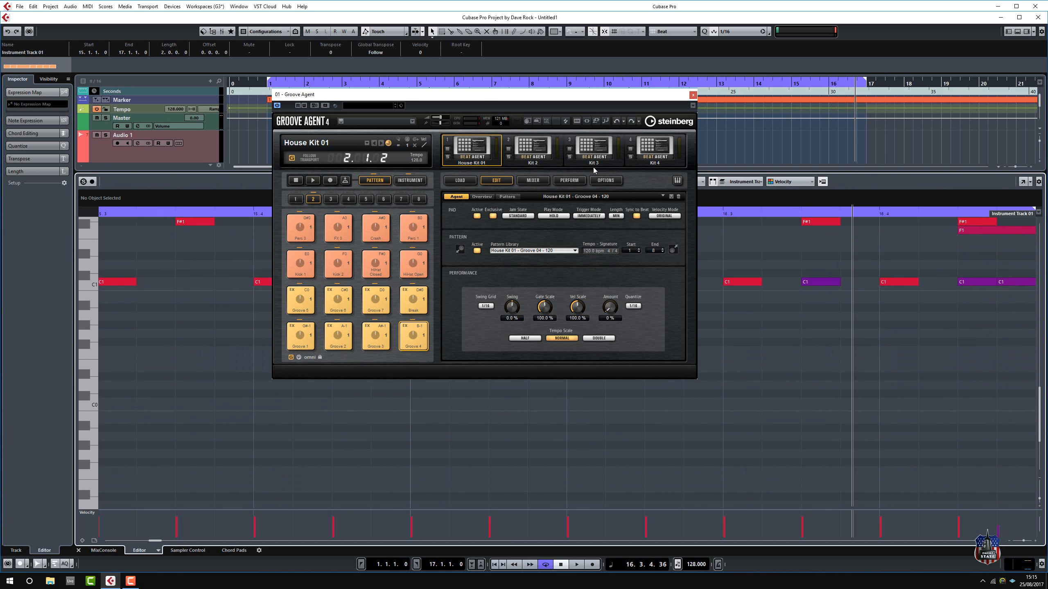
{"action": "left_click", "coordinate": [693, 96]}
{"action": "scroll", "coordinate": [793, 392], "scroll_direction": "up", "scroll_amount": 5}
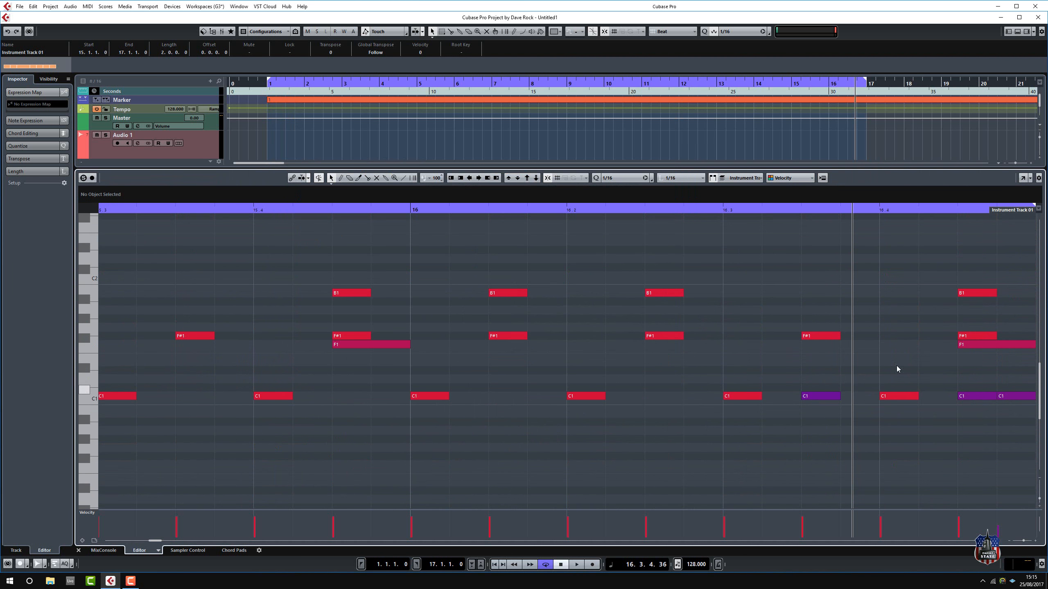
{"action": "left_click_drag", "start_coordinate": [657, 208], "coordinate": [650, 242]}
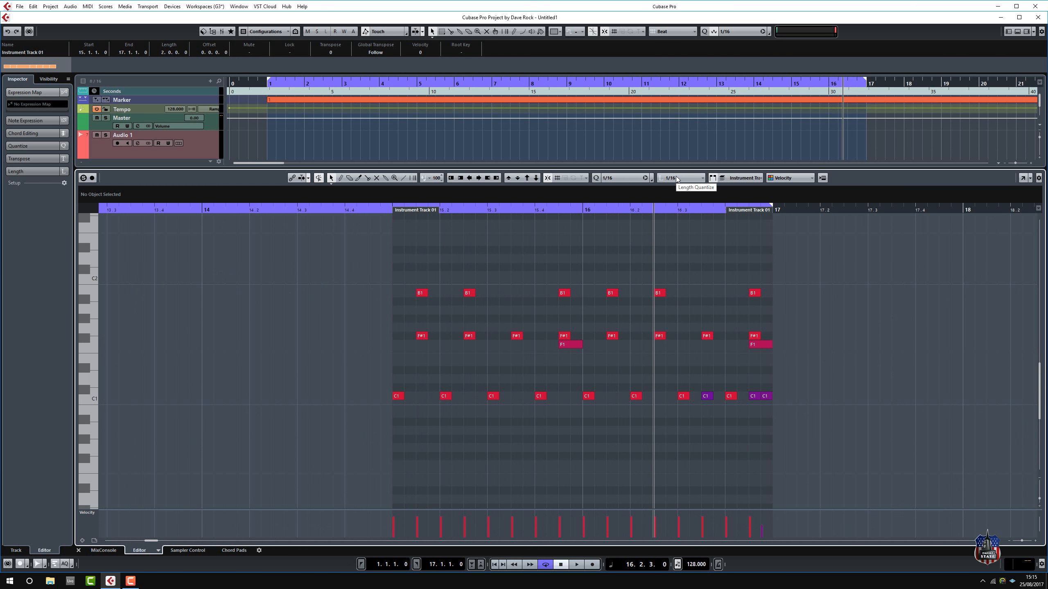
Add a 1/16 F1 note at 15.4.2 in the final part and play the arrangement from 11.2 with the tracks in view
{"action": "left_click", "coordinate": [540, 345]}
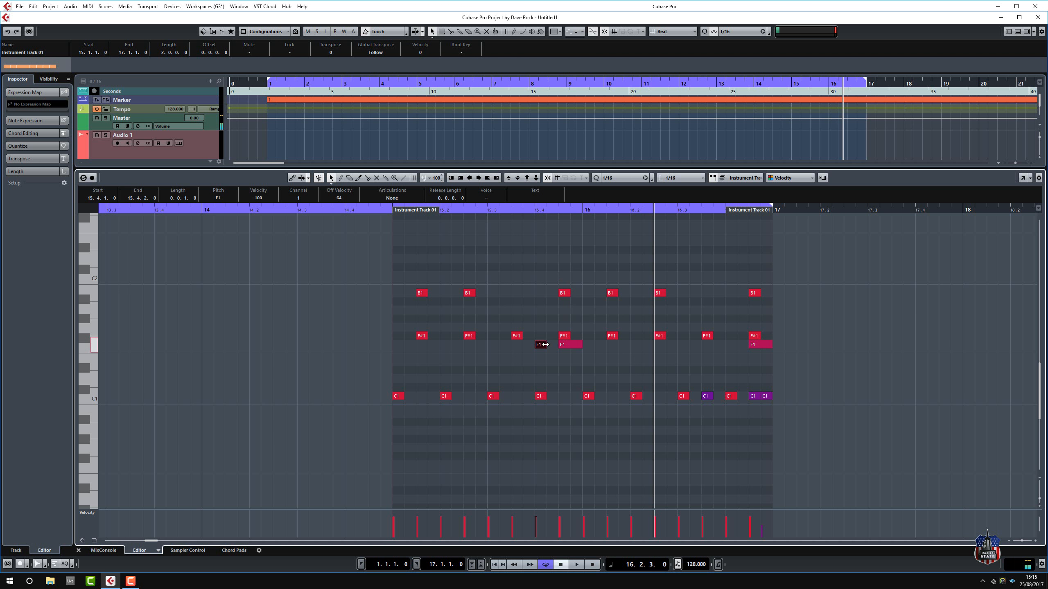
{"action": "left_click_drag", "start_coordinate": [541, 345], "coordinate": [553, 344]}
{"action": "left_click", "coordinate": [653, 82]}
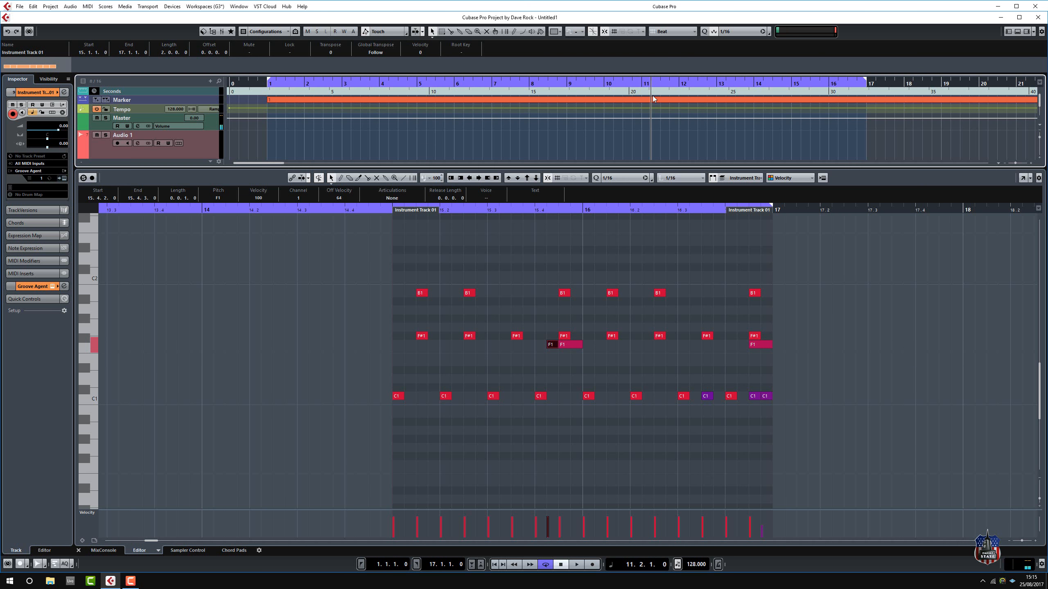
{"action": "key", "text": "space"}
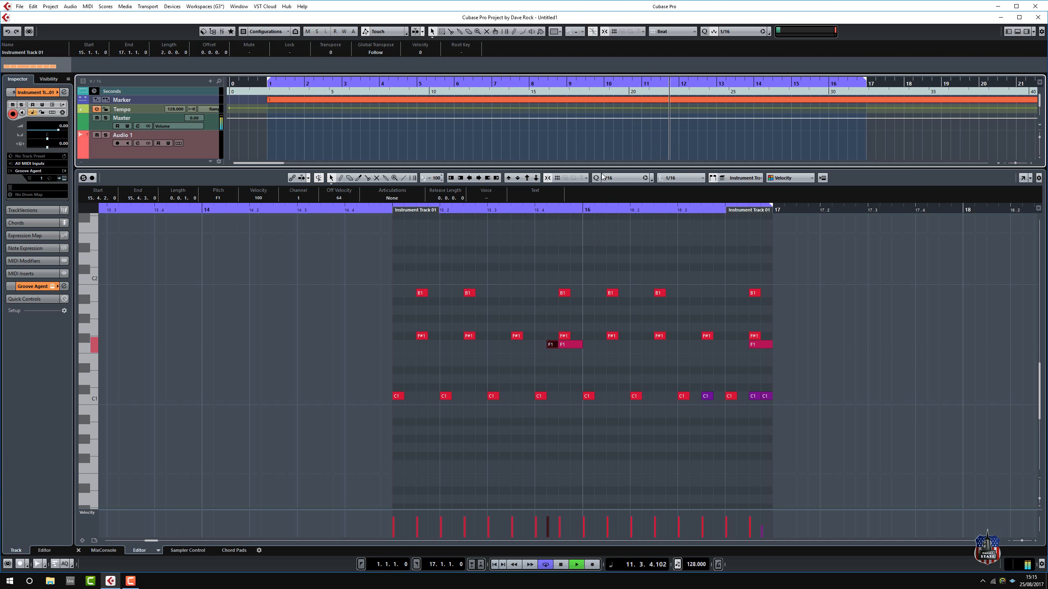
{"action": "left_click_drag", "start_coordinate": [604, 166], "coordinate": [611, 312]}
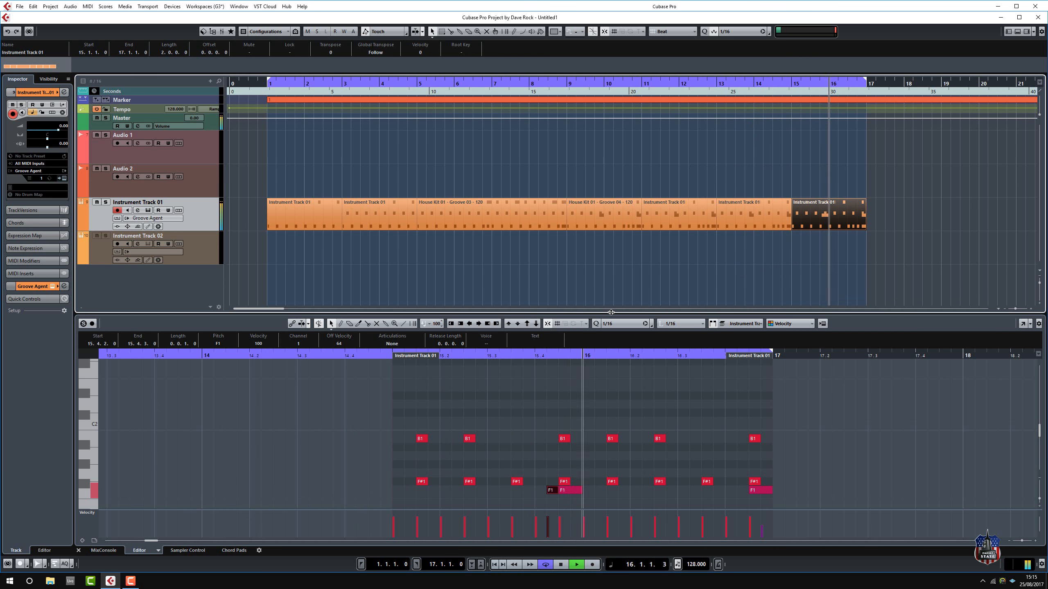
Move the short F1 note in the final part to 15.4.1, play the change from bar 15 and stop playback
{"action": "left_click", "coordinate": [552, 491]}
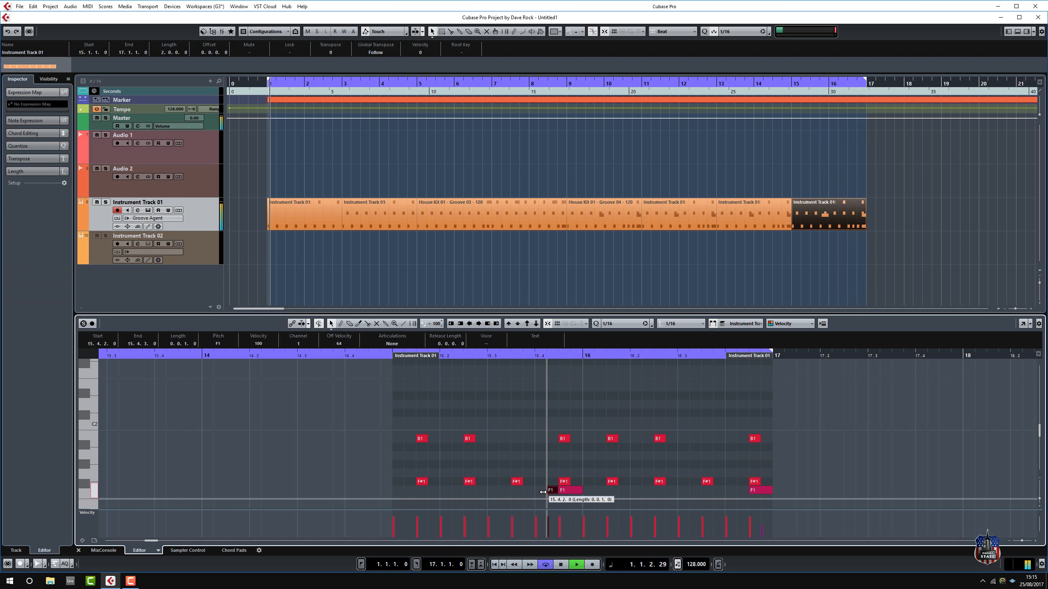
{"action": "left_click_drag", "start_coordinate": [550, 492], "coordinate": [538, 492]}
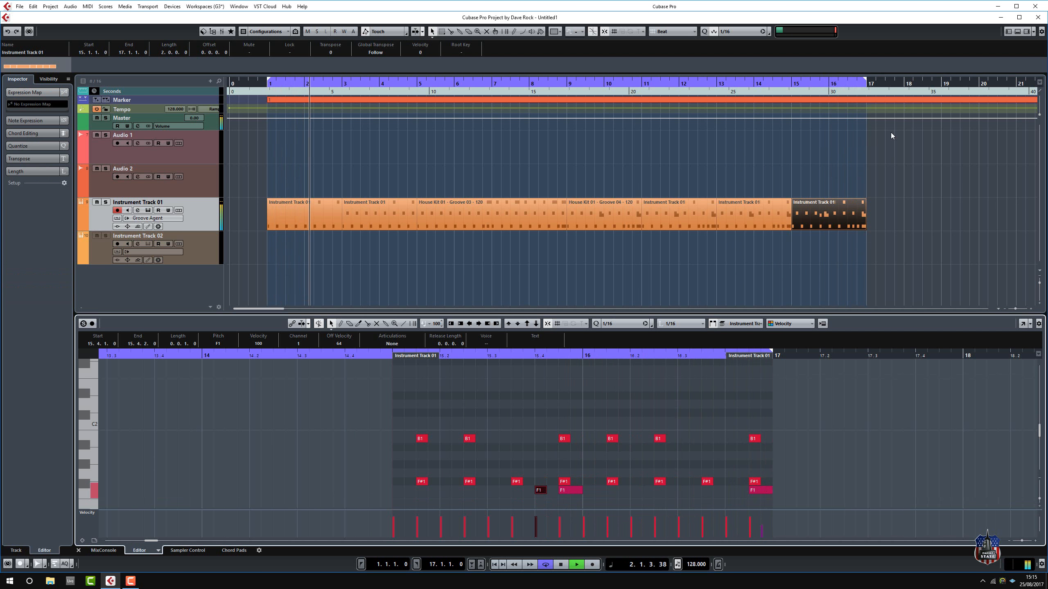
{"action": "left_click", "coordinate": [807, 90]}
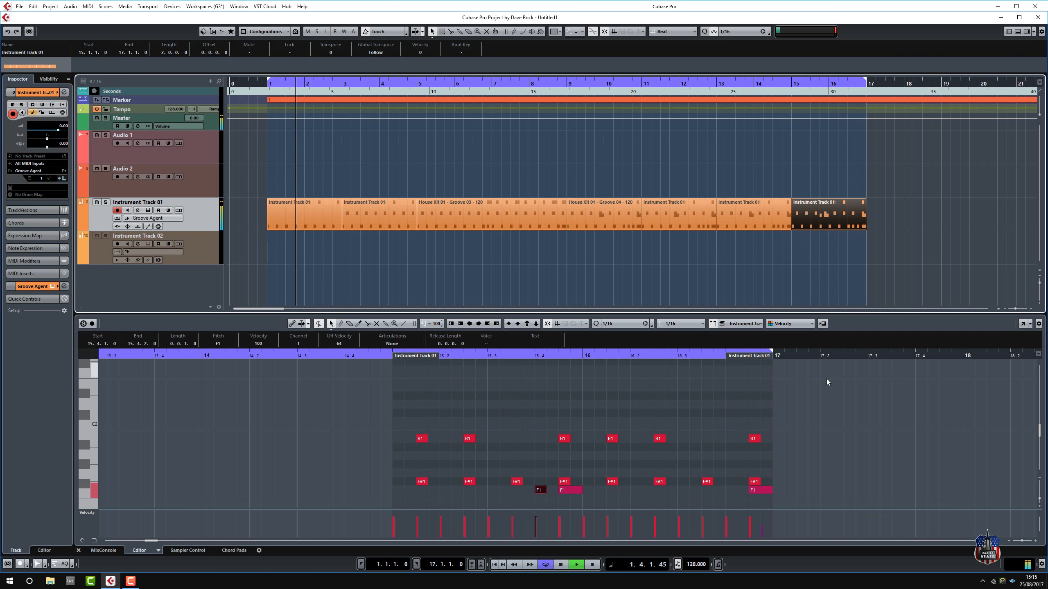
{"action": "key", "text": "space"}
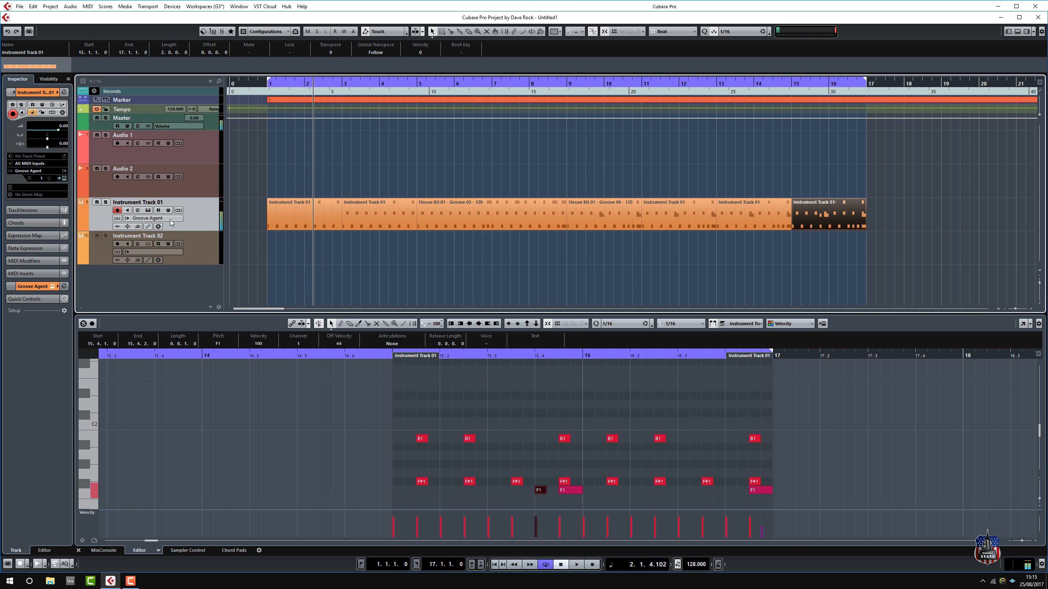
Reopen Groove Agent and look through its mixer and the pattern editing pages of House Kit 01
{"action": "left_click", "coordinate": [148, 211]}
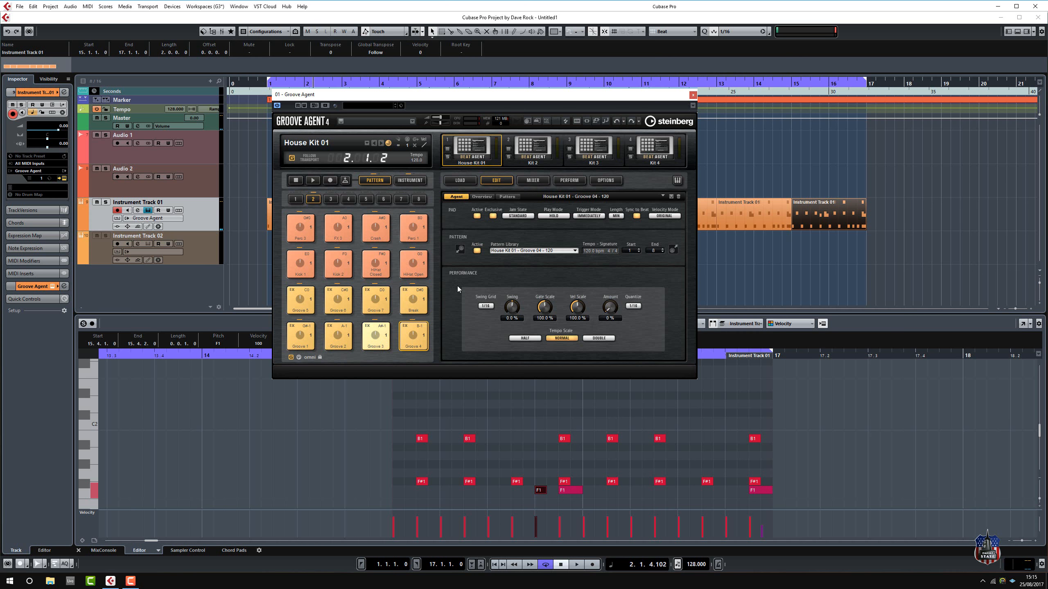
{"action": "left_click", "coordinate": [536, 182]}
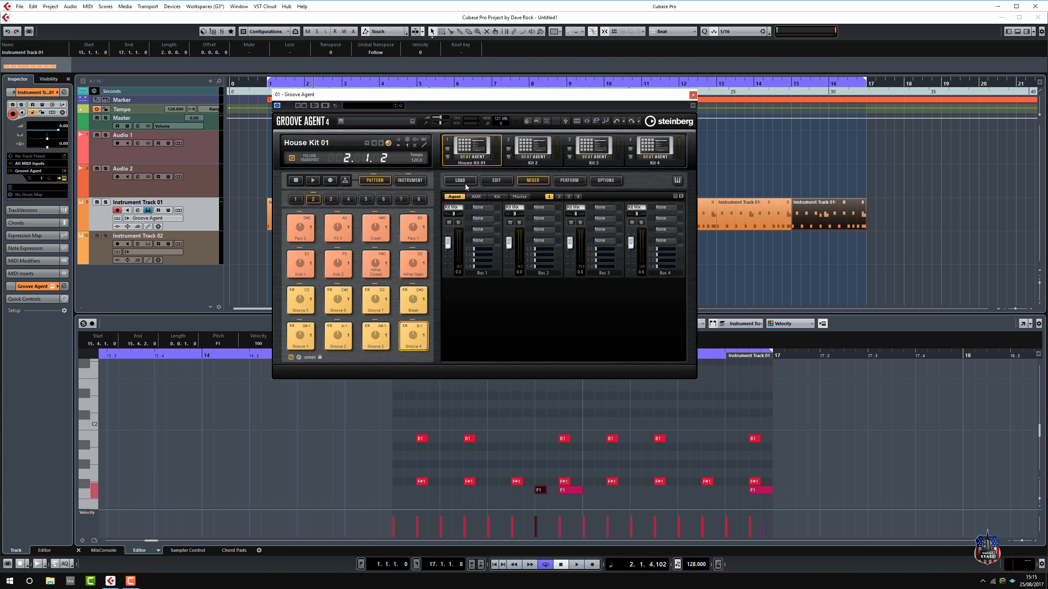
{"action": "left_click", "coordinate": [497, 182]}
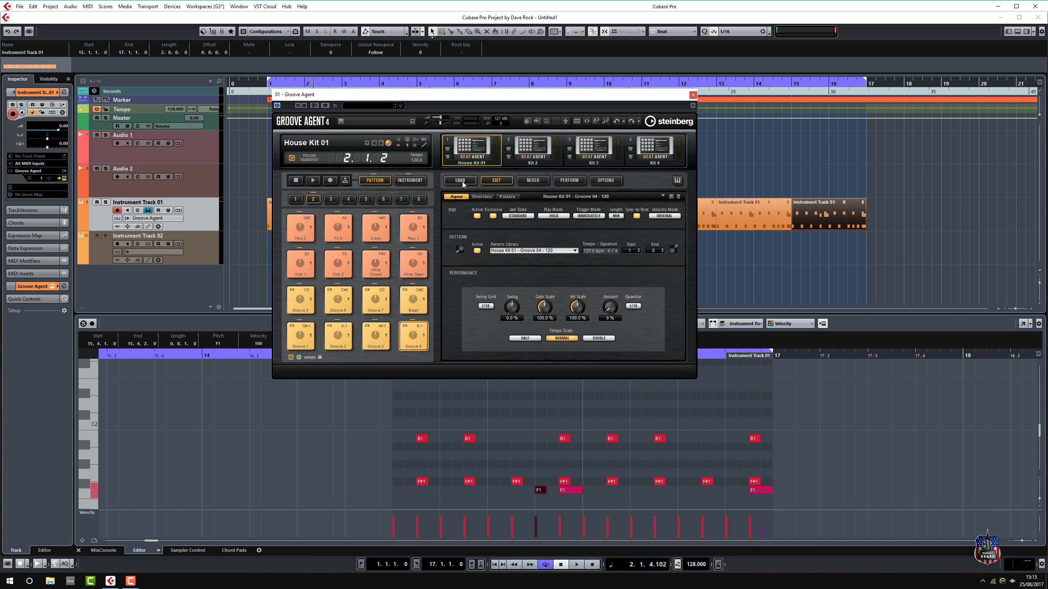
{"action": "left_click", "coordinate": [478, 195]}
{"action": "left_click", "coordinate": [507, 196]}
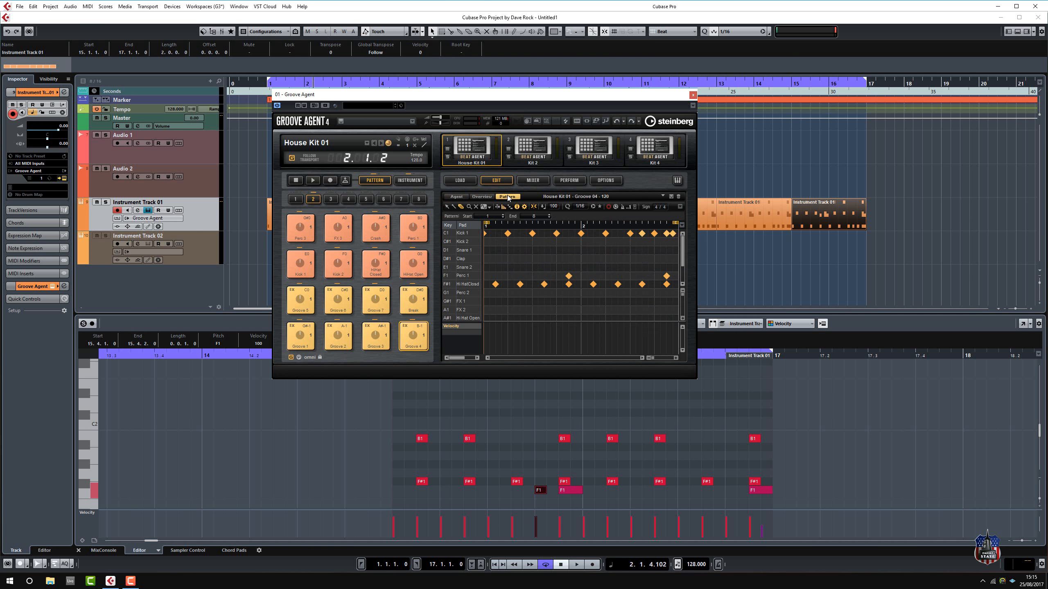
{"action": "left_click", "coordinate": [456, 196]}
Show the instrument pads, select Perc 1 and check its pitch, filter and amp settings for the output bus
{"action": "left_click", "coordinate": [411, 181]}
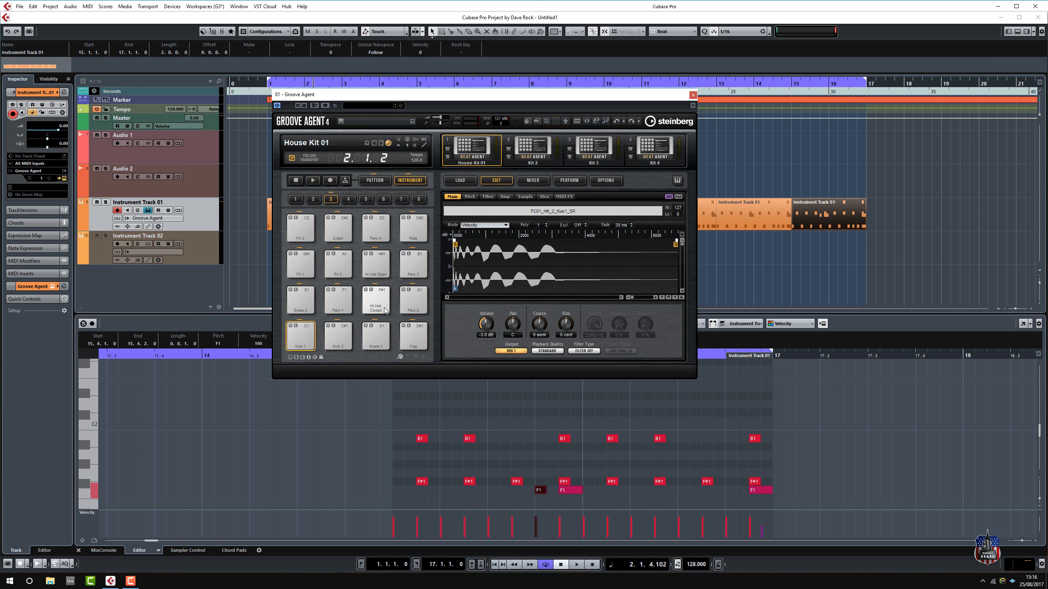
{"action": "left_click", "coordinate": [343, 307]}
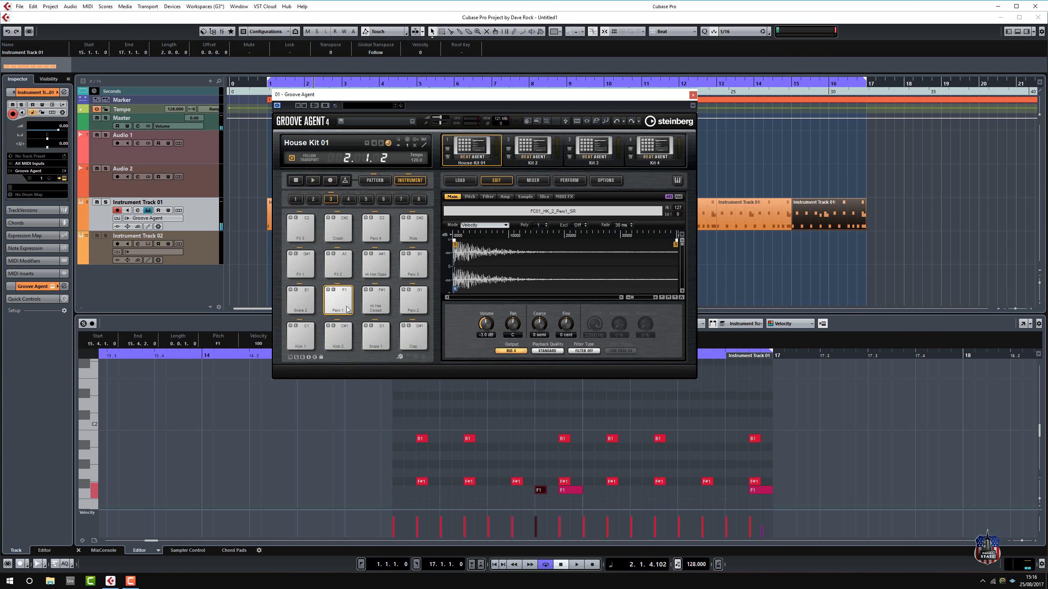
{"action": "left_click", "coordinate": [471, 198]}
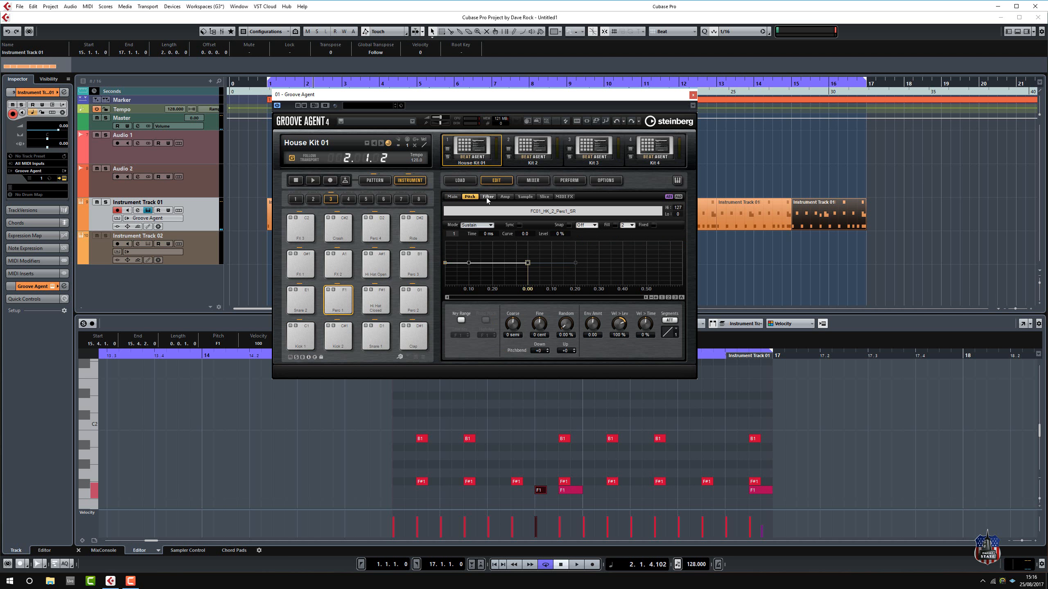
{"action": "left_click", "coordinate": [487, 197]}
{"action": "left_click", "coordinate": [504, 197]}
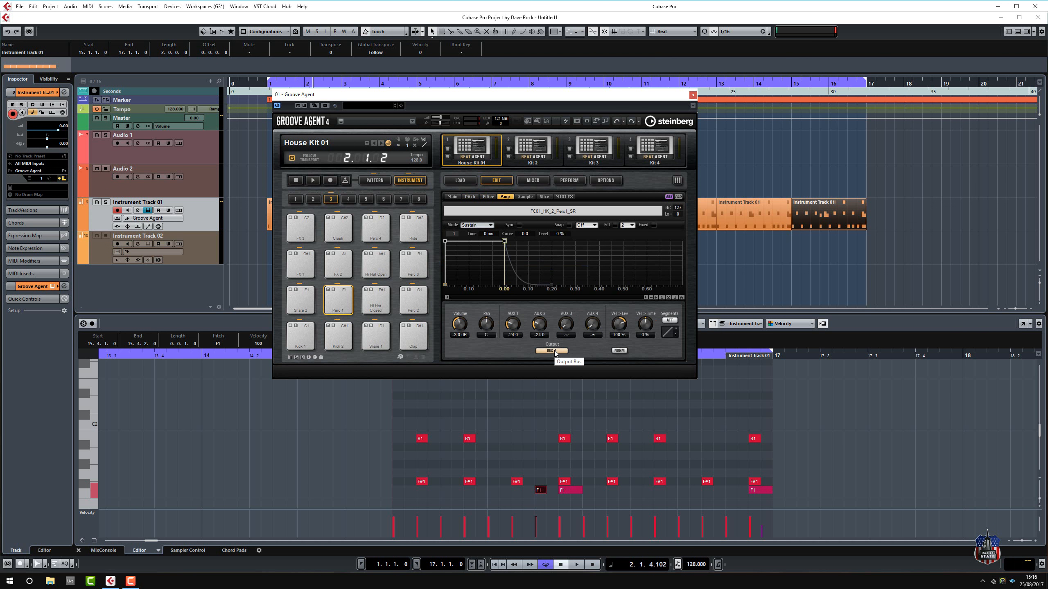
Insert a Multi Delay in the first effect slot of Groove Agent's Bus 4 and load the Fading to the Left preset
{"action": "left_click", "coordinate": [538, 182]}
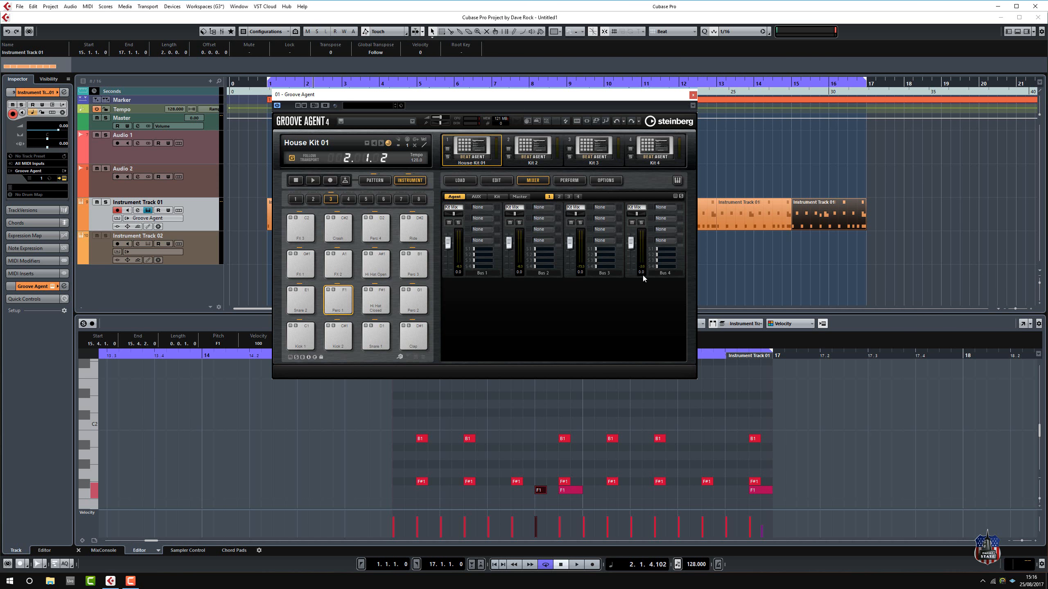
{"action": "left_click", "coordinate": [663, 207]}
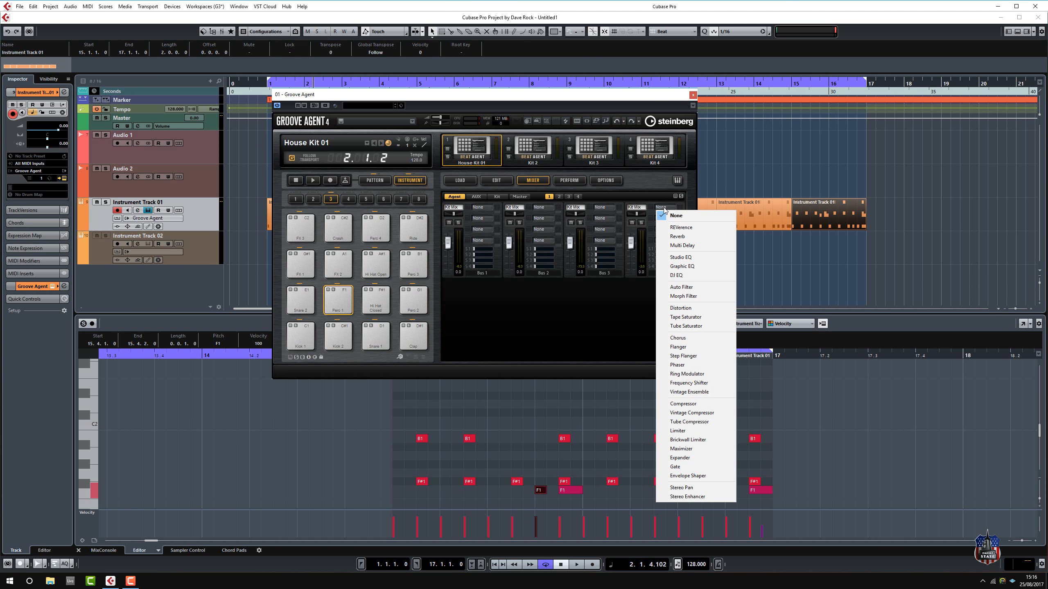
{"action": "left_click", "coordinate": [678, 245]}
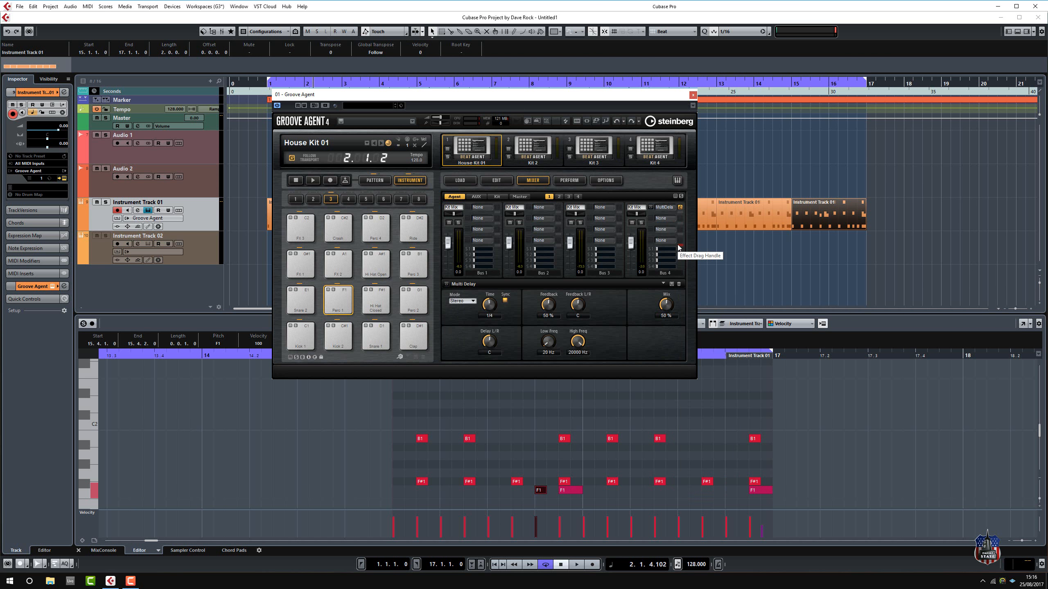
{"action": "left_click", "coordinate": [663, 285]}
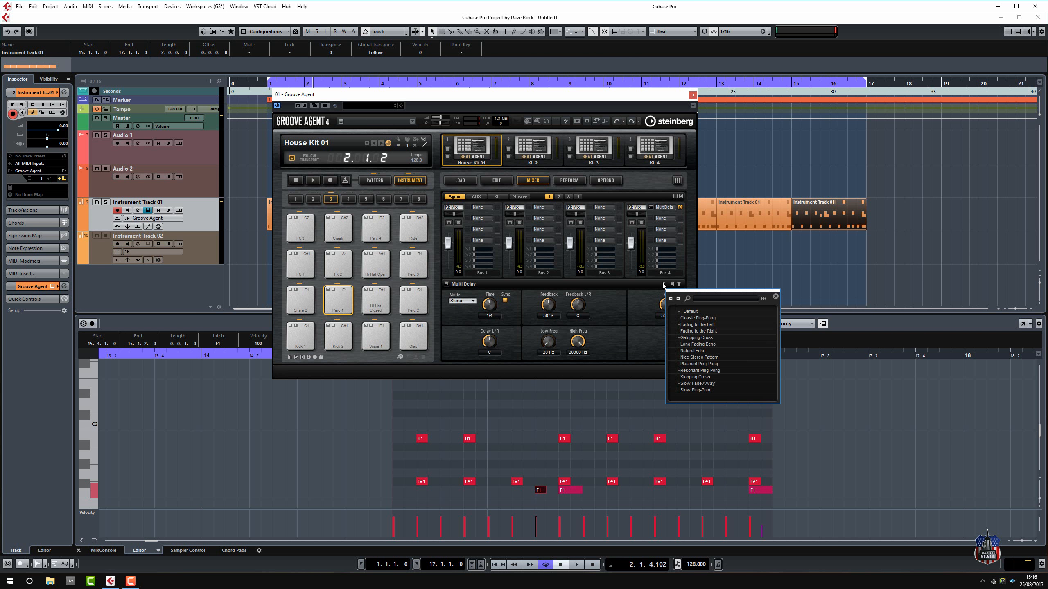
{"action": "left_click", "coordinate": [688, 324]}
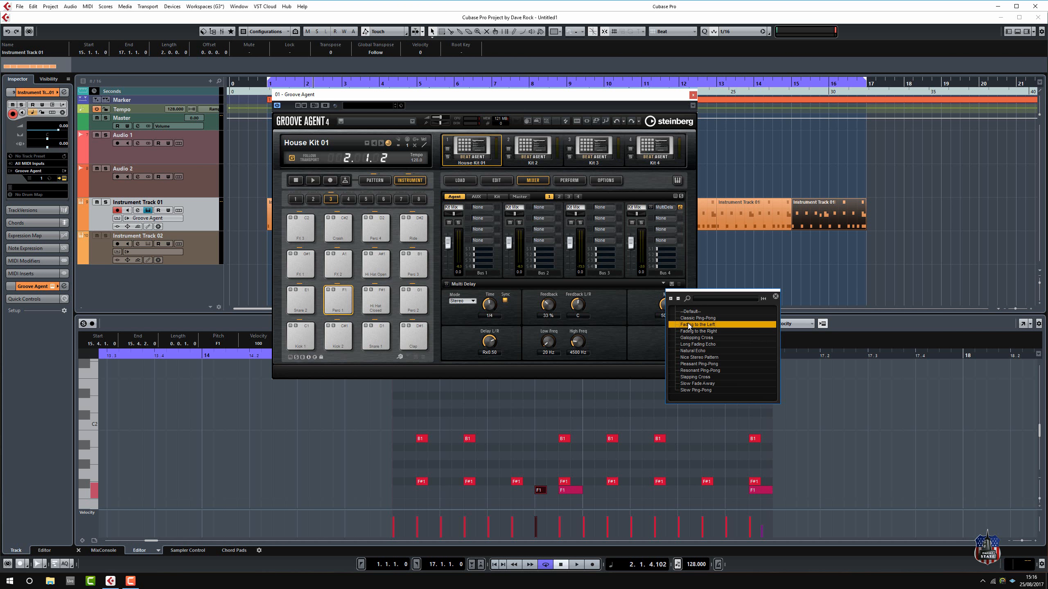
{"action": "left_click", "coordinate": [661, 98]}
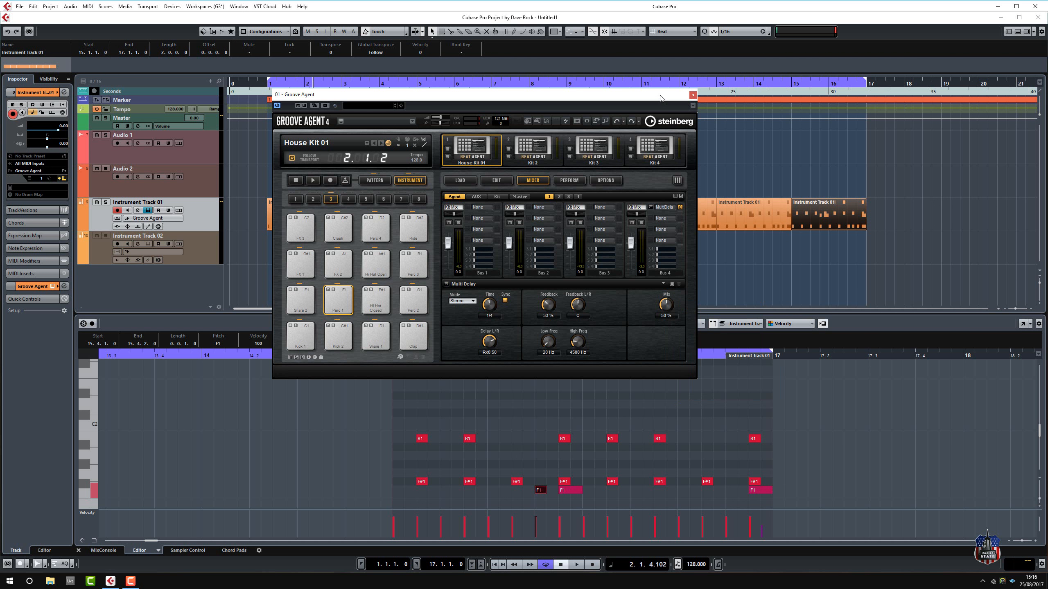
Play the arrangement from about bar 10 through its end to hear the delay, and stop playback
{"action": "left_click", "coordinate": [634, 82]}
{"action": "key", "text": "space"}
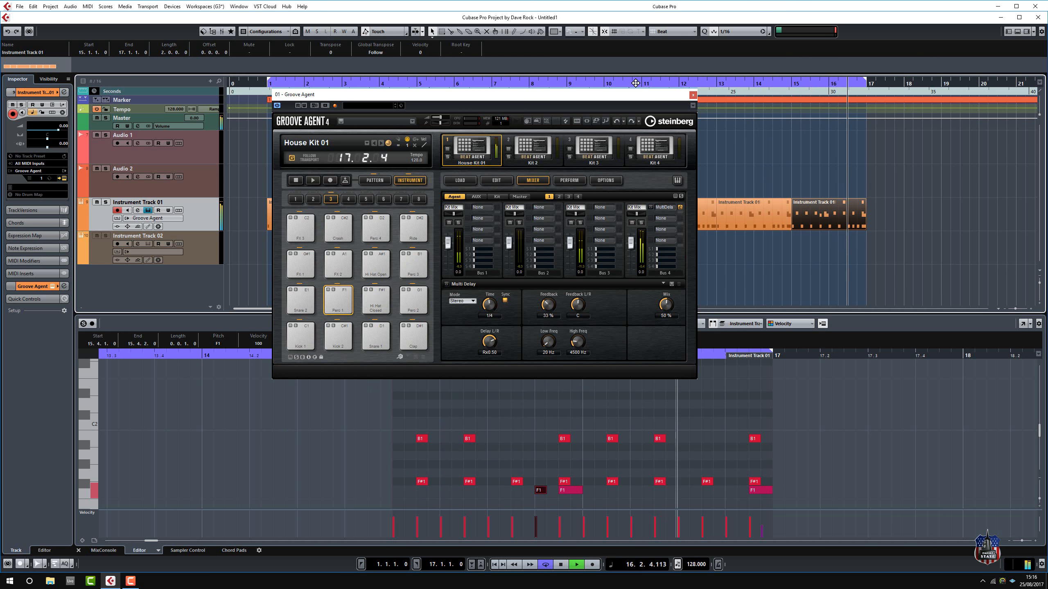
{"action": "key", "text": "space"}
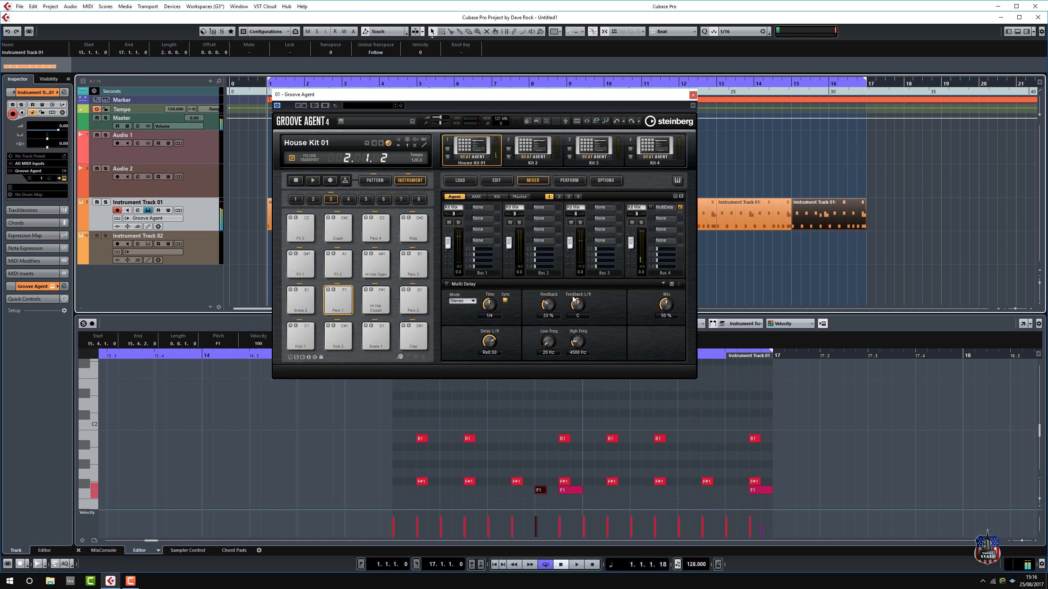
Insert a Compressor with the Phat Drums preset in Groove Agent's first master slot, with the plug-in window moved below the arranged parts
{"action": "left_click", "coordinate": [520, 196]}
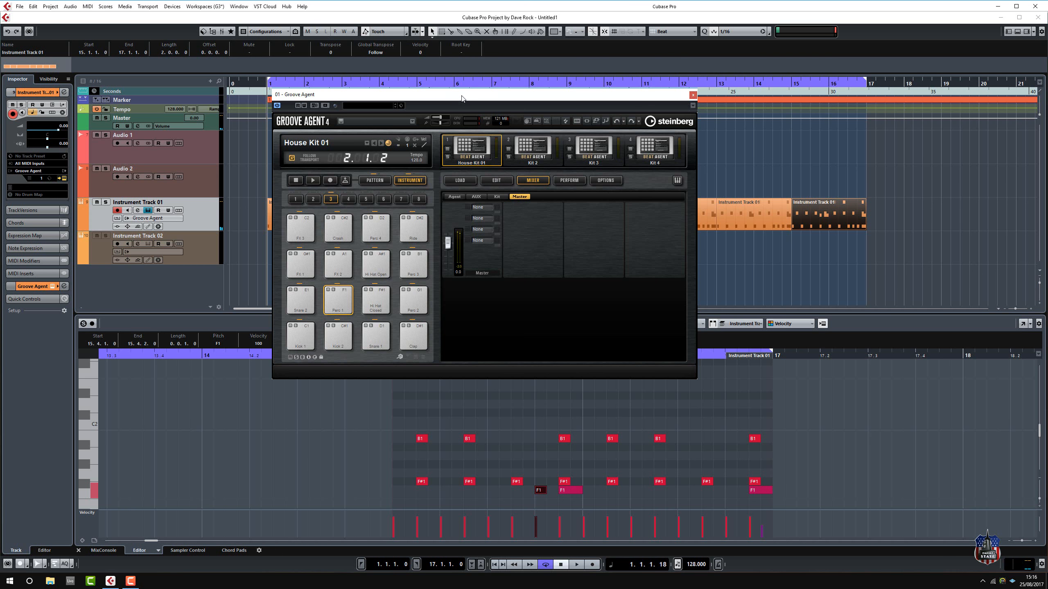
{"action": "left_click_drag", "start_coordinate": [462, 98], "coordinate": [580, 247]}
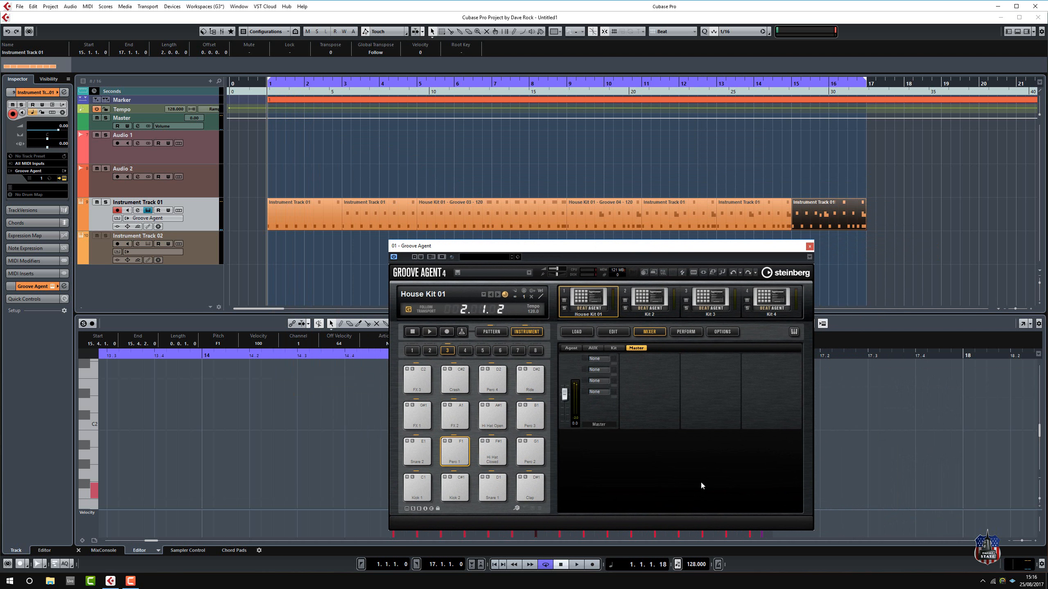
{"action": "left_click", "coordinate": [596, 359]}
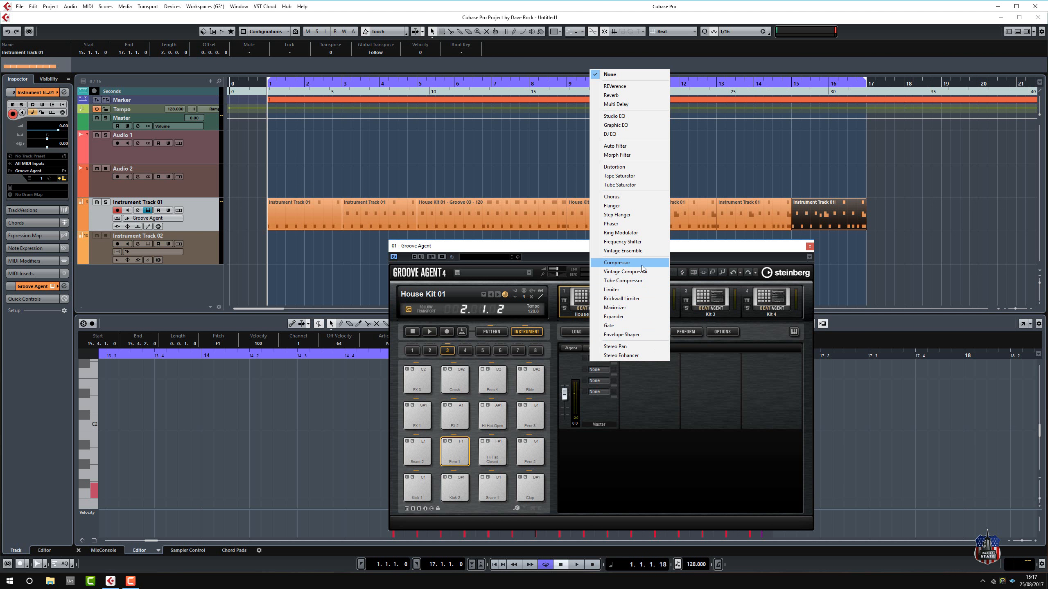
{"action": "left_click", "coordinate": [627, 262]}
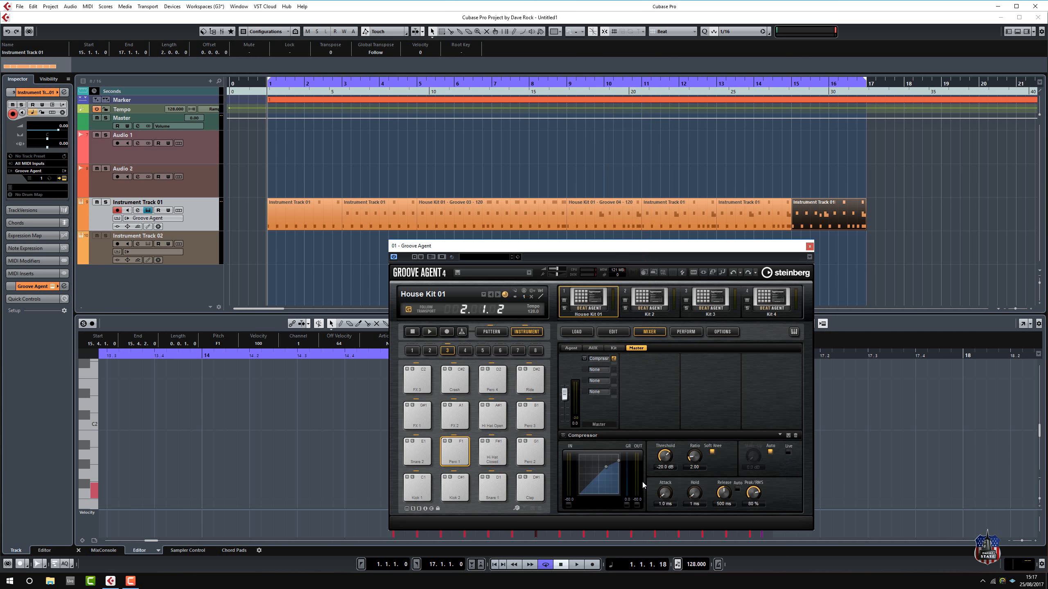
{"action": "left_click", "coordinate": [780, 436]}
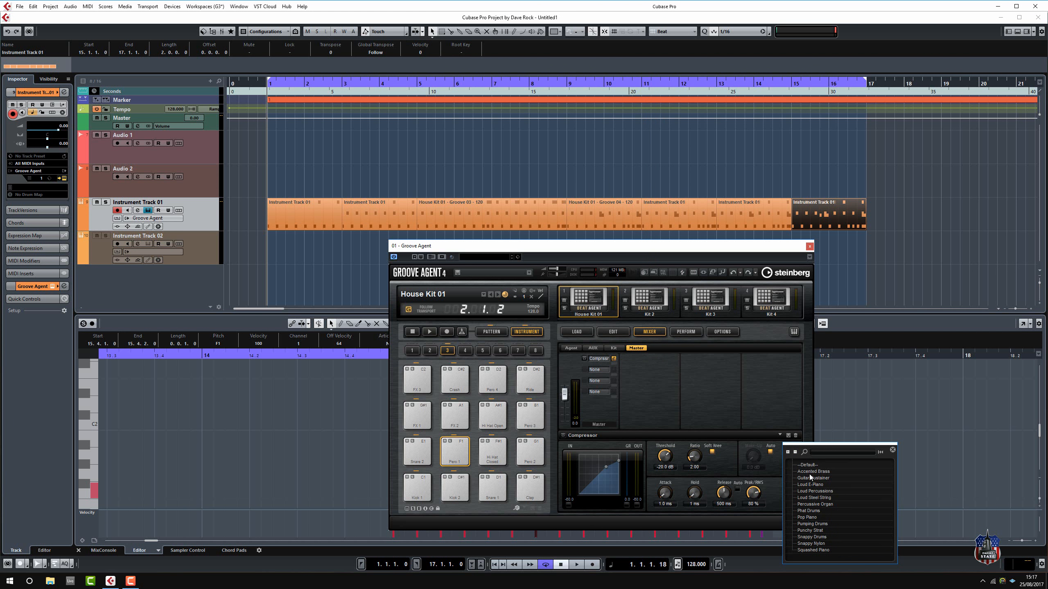
{"action": "left_click", "coordinate": [813, 511]}
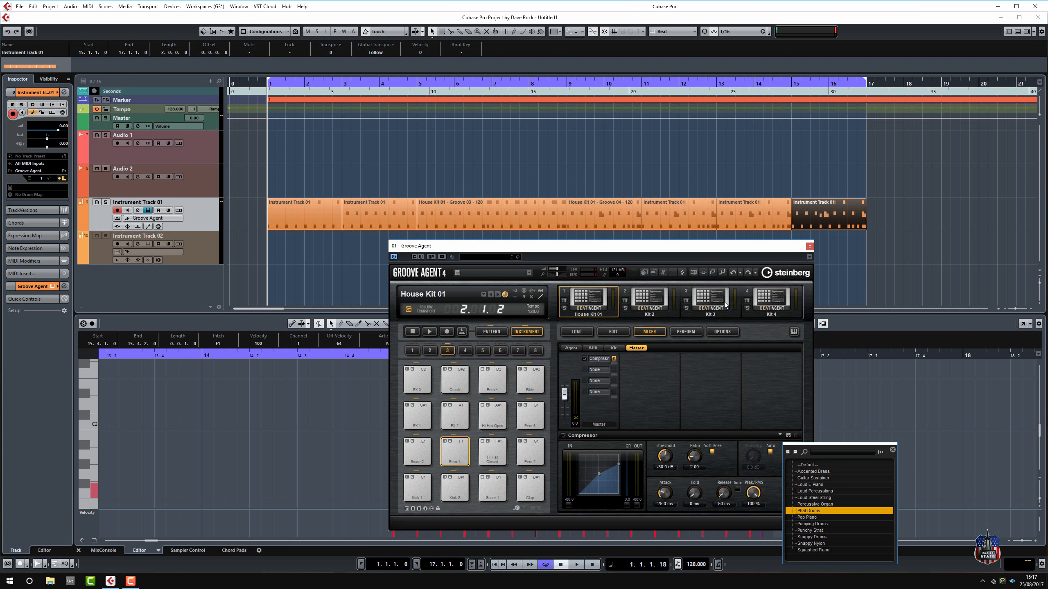
{"action": "left_click", "coordinate": [706, 250]}
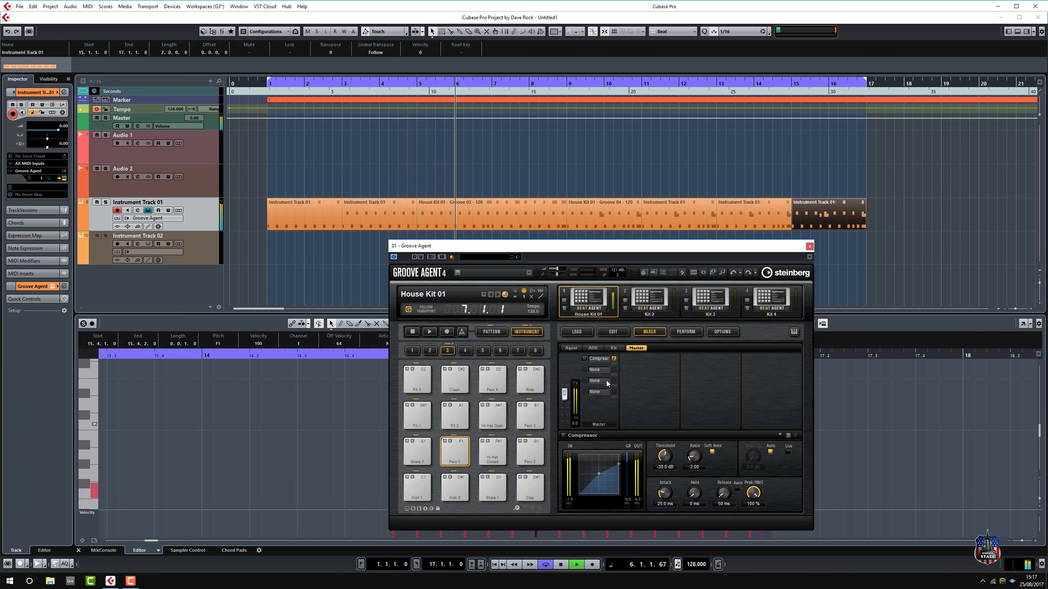
Insert a Studio EQ in the second master effect slot and load the Drum Enhancer preset
{"action": "left_click", "coordinate": [598, 371]}
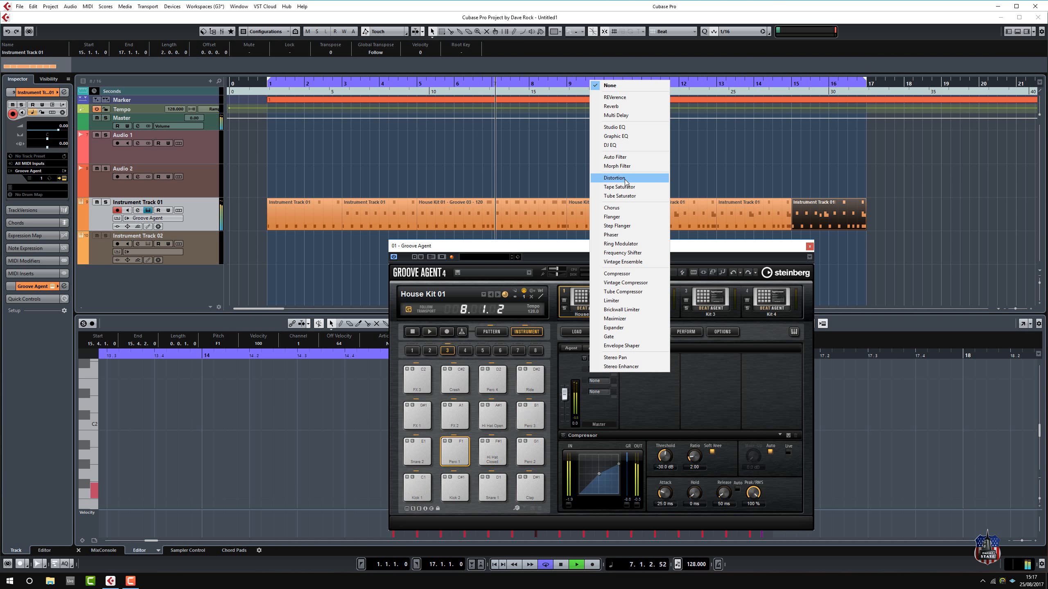
{"action": "left_click", "coordinate": [627, 128]}
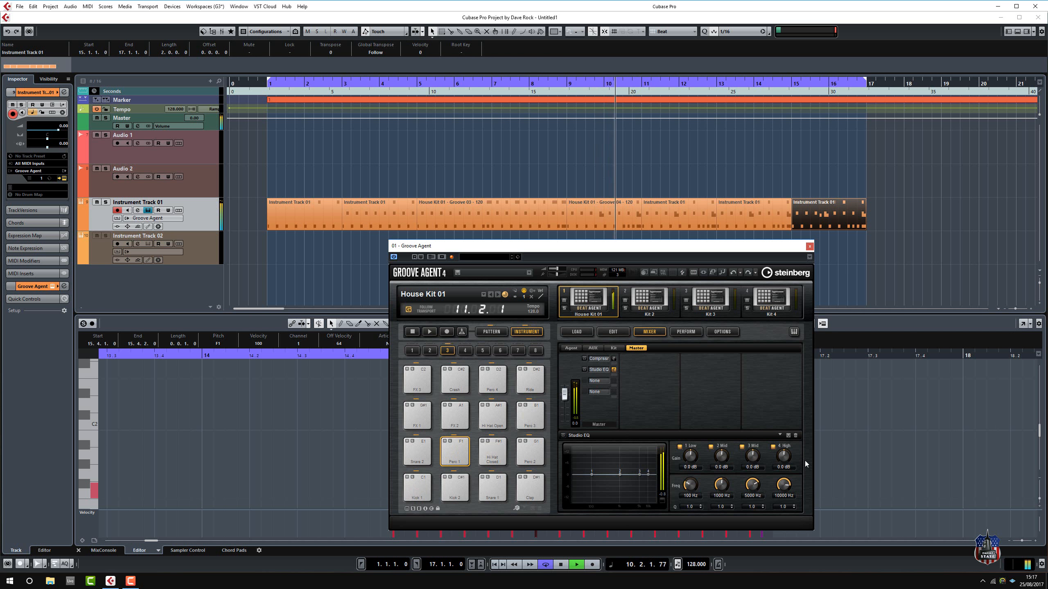
{"action": "left_click", "coordinate": [779, 436]}
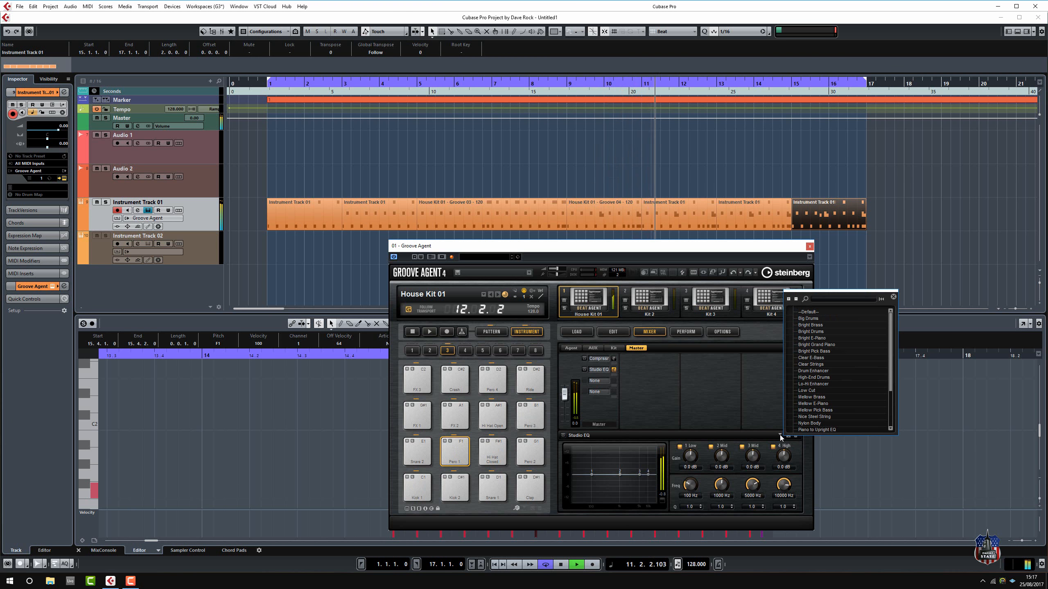
{"action": "scroll", "coordinate": [829, 407], "scroll_direction": "down", "scroll_amount": 3}
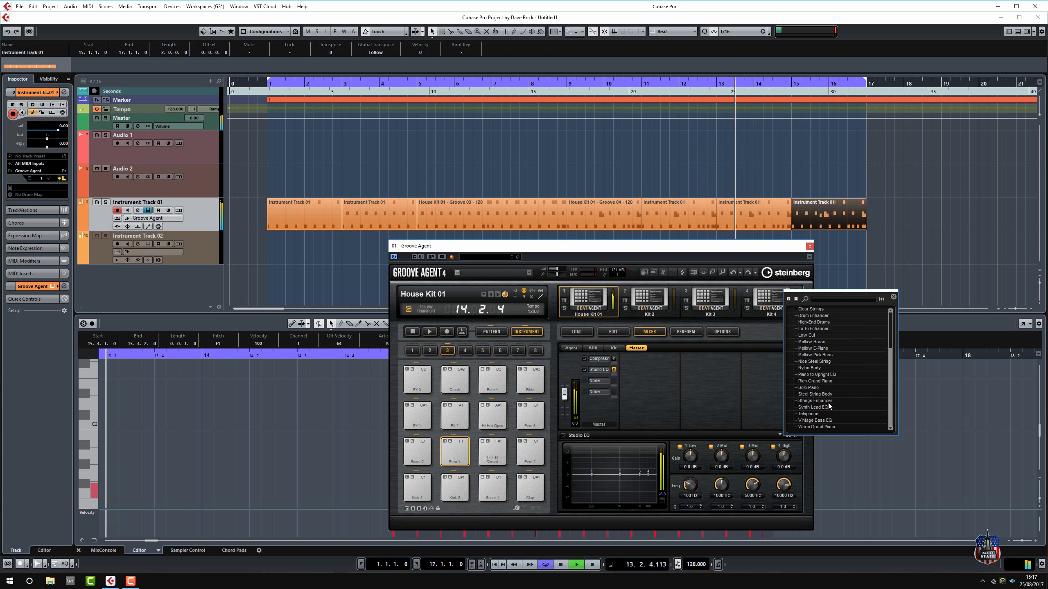
{"action": "scroll", "coordinate": [829, 403], "scroll_direction": "up", "scroll_amount": 1}
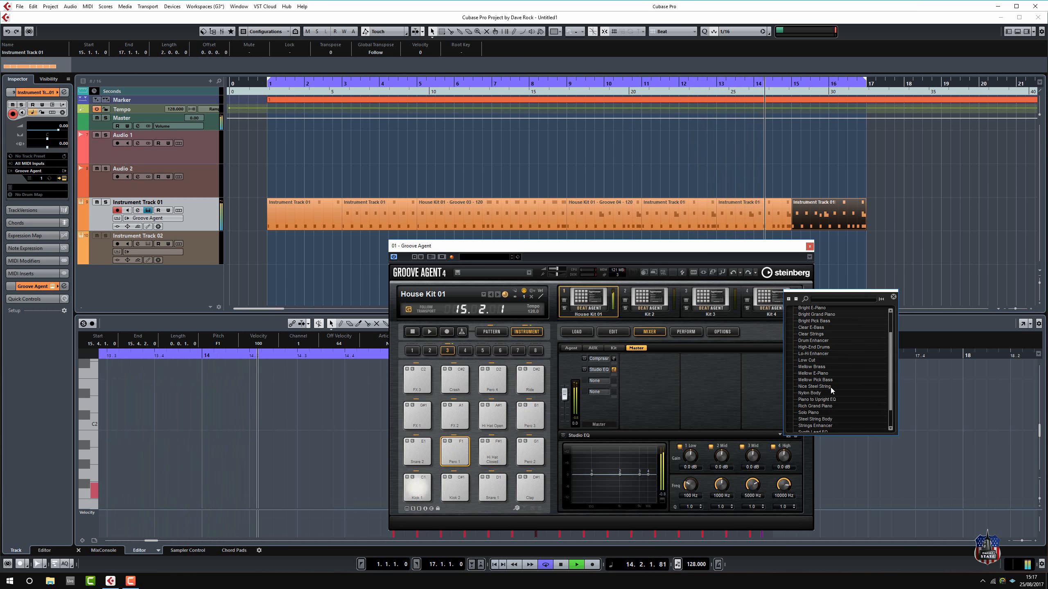
{"action": "left_click", "coordinate": [829, 341]}
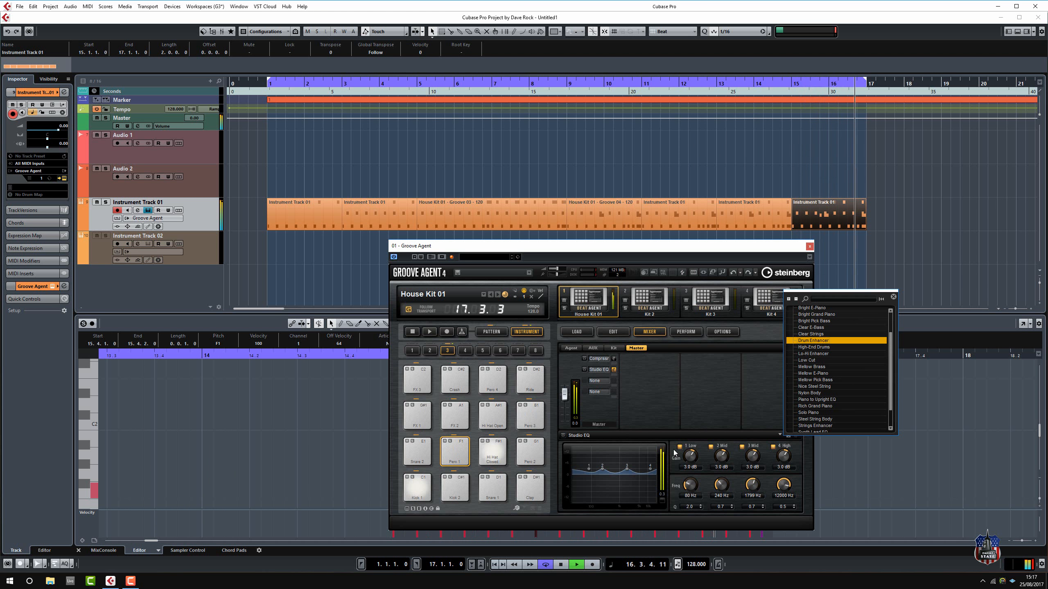
{"action": "left_click", "coordinate": [631, 416]}
Insert a Limiter in the fourth effect slot of the master channel
{"action": "left_click", "coordinate": [595, 401]}
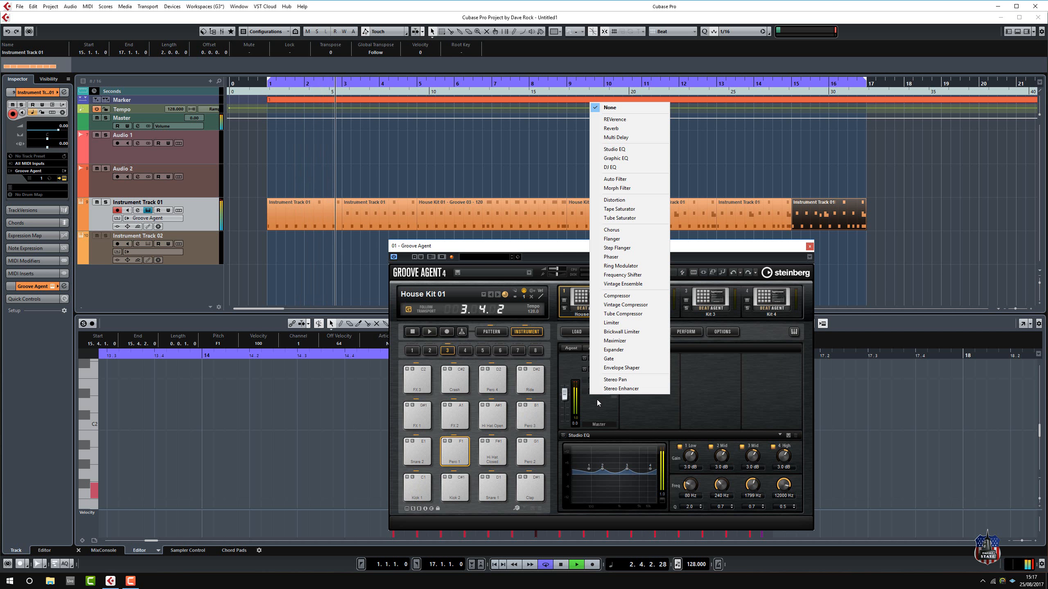
{"action": "left_click", "coordinate": [617, 323]}
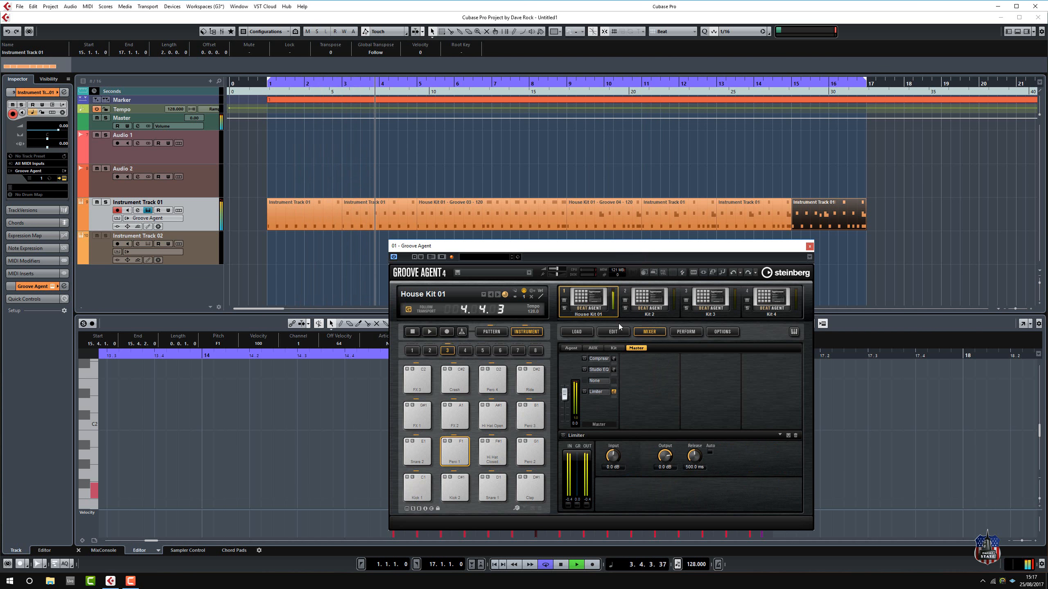
Set the master Limiter's input to 3.0 dB and its output to -0.3 dB while the arrangement plays
{"action": "left_click_drag", "start_coordinate": [613, 454], "coordinate": [614, 456]}
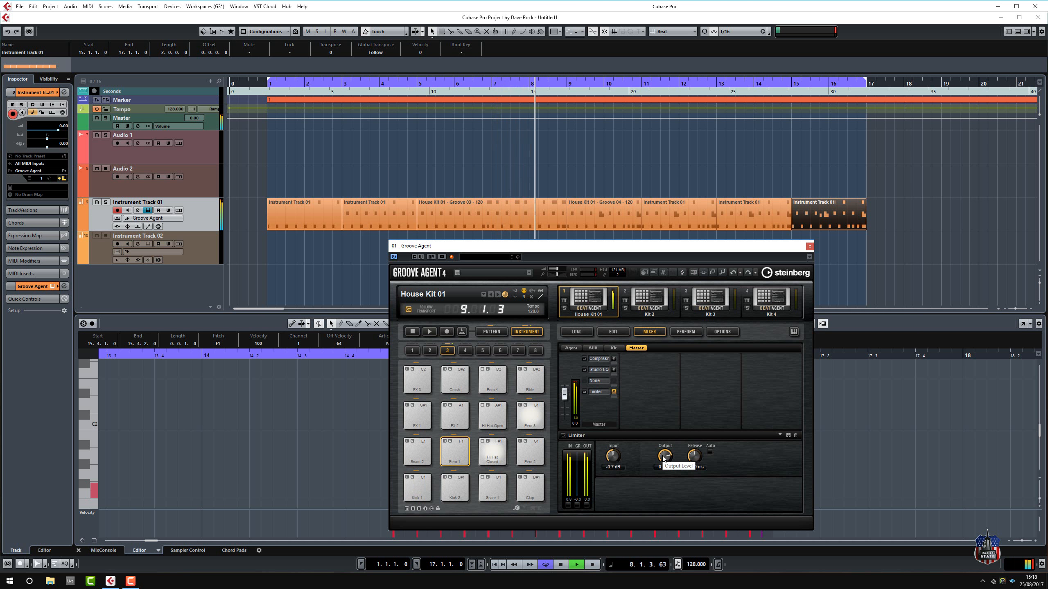
{"action": "left_click_drag", "start_coordinate": [612, 458], "coordinate": [614, 453]}
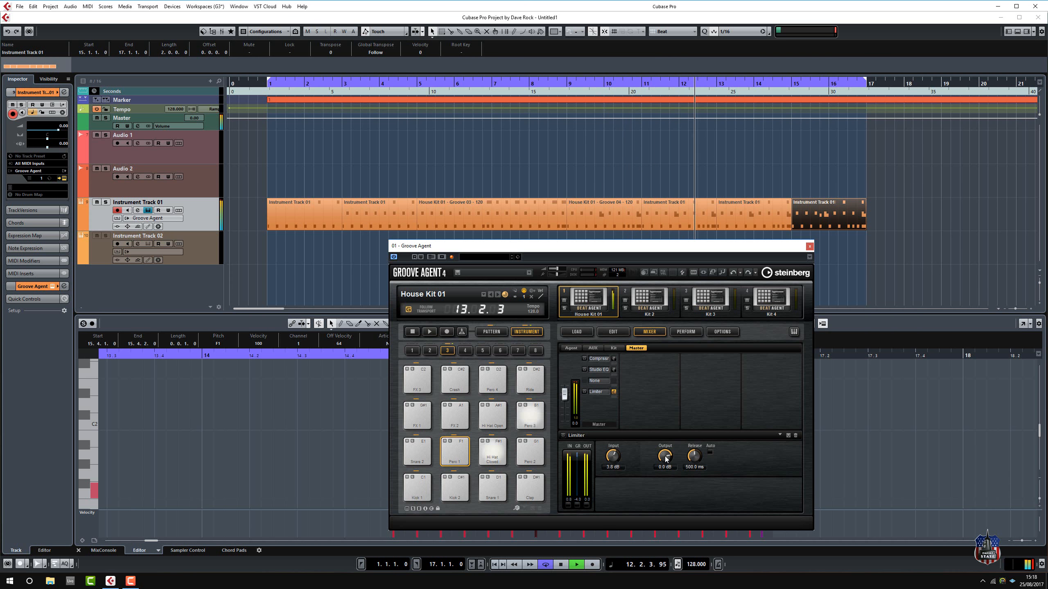
{"action": "left_click_drag", "start_coordinate": [665, 459], "coordinate": [666, 461]}
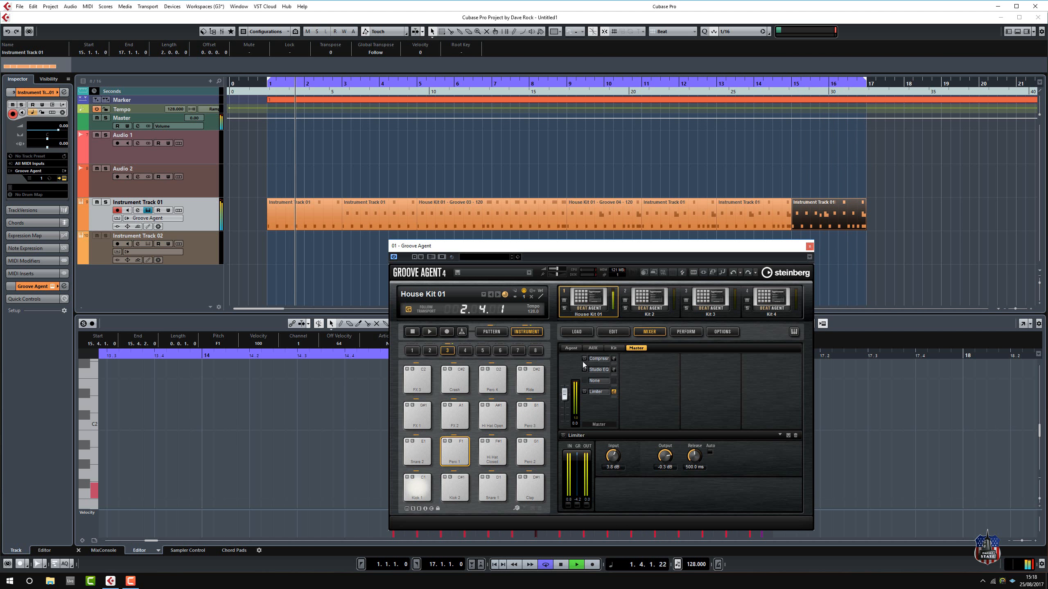
Lower the master Studio EQ's low band gain to 1.5 dB, reduce the high band gain at about 11341 Hz, and stop playback
{"action": "left_click", "coordinate": [613, 370]}
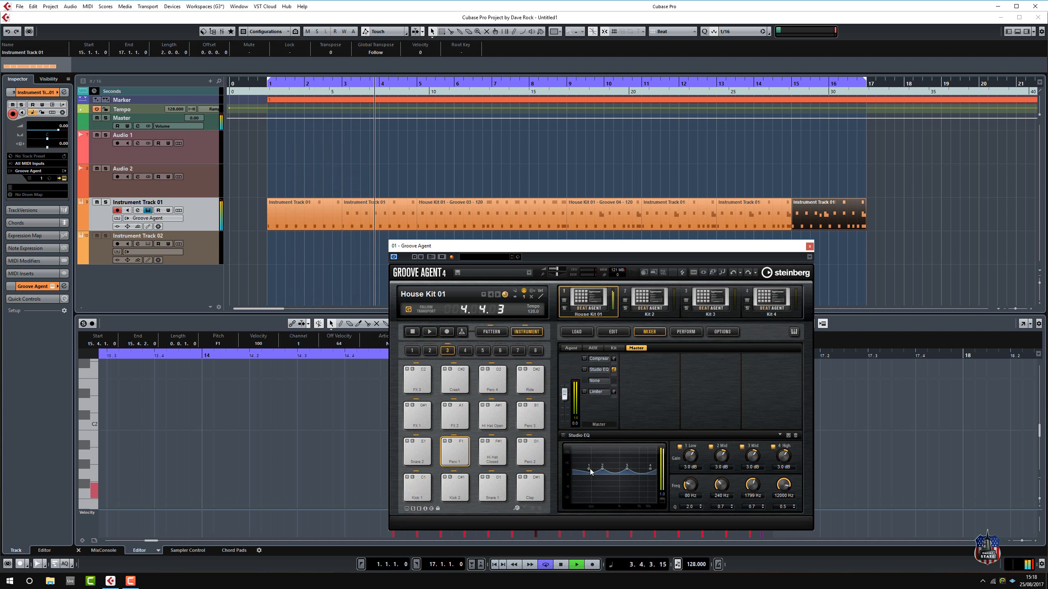
{"action": "left_click_drag", "start_coordinate": [589, 469], "coordinate": [590, 472]}
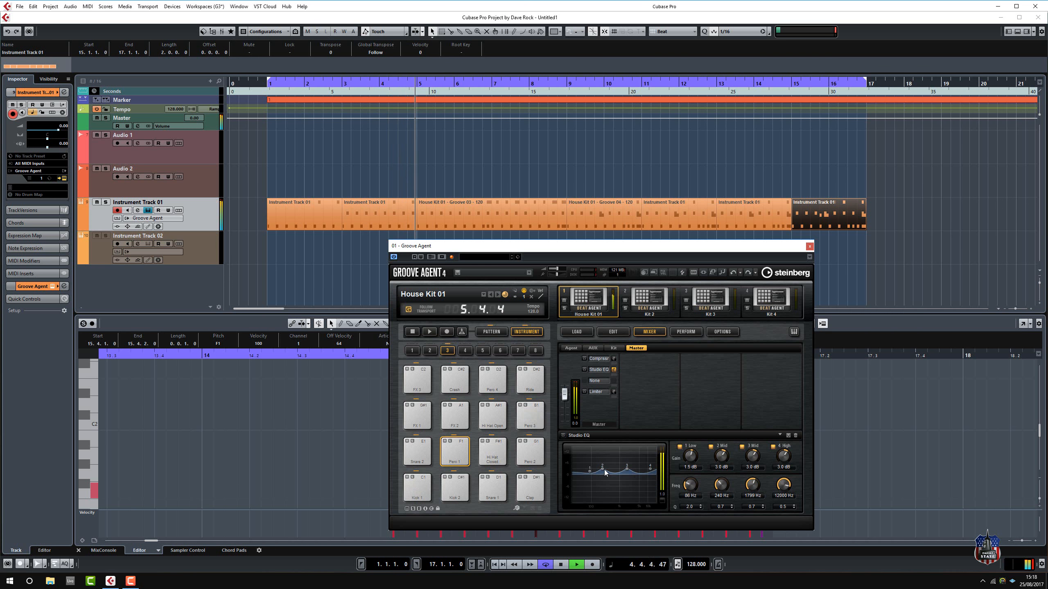
{"action": "left_click_drag", "start_coordinate": [650, 470], "coordinate": [648, 476]}
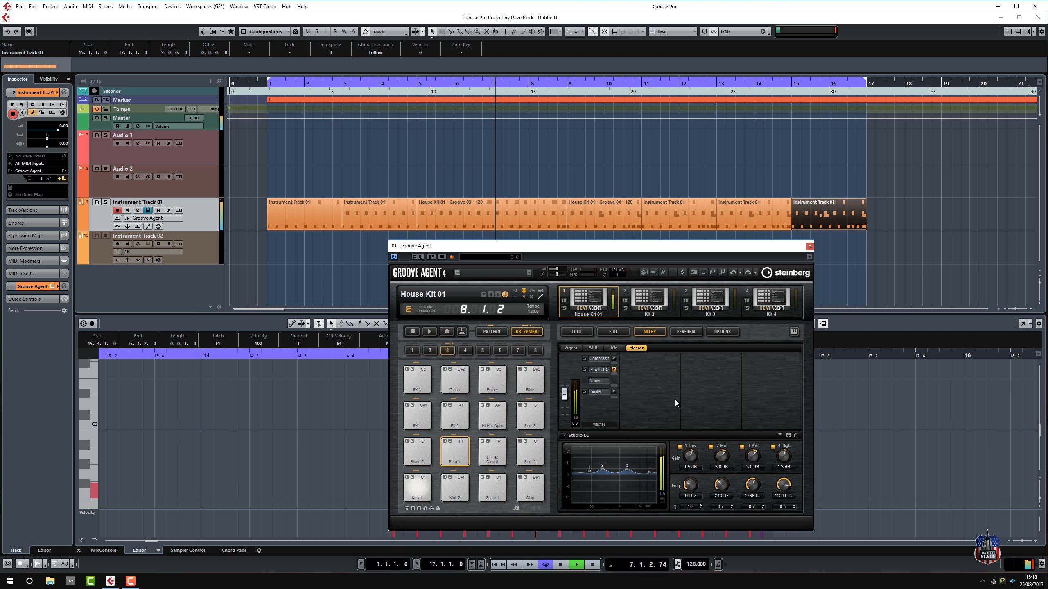
{"action": "key", "text": "space"}
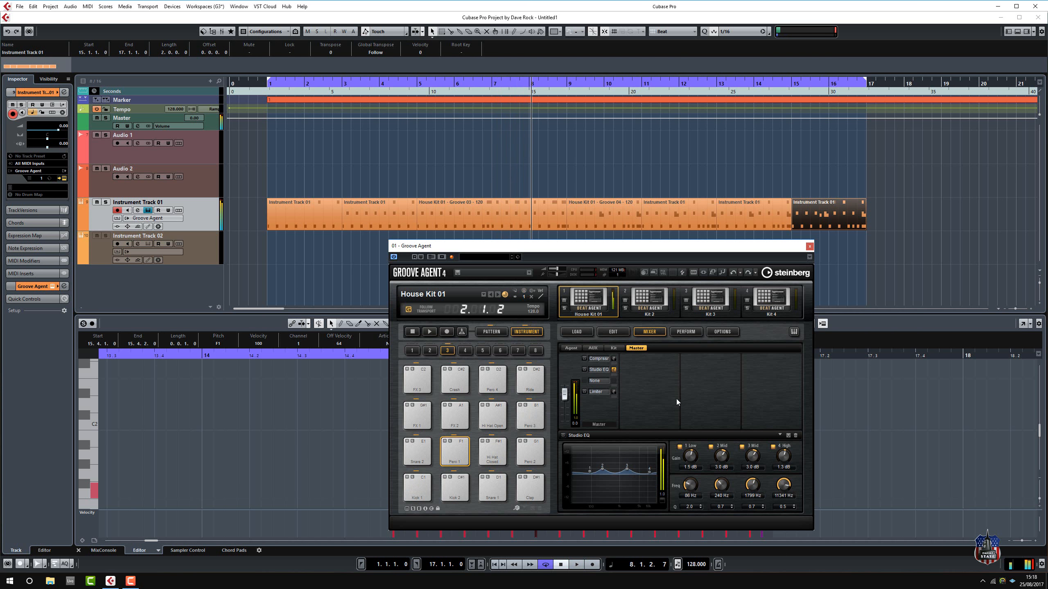
Close Groove Agent, render all of Instrument Track 01's parts in place to audio, and make the rendered track taller
{"action": "left_click", "coordinate": [809, 246]}
{"action": "left_click_drag", "start_coordinate": [891, 218], "coordinate": [264, 222]}
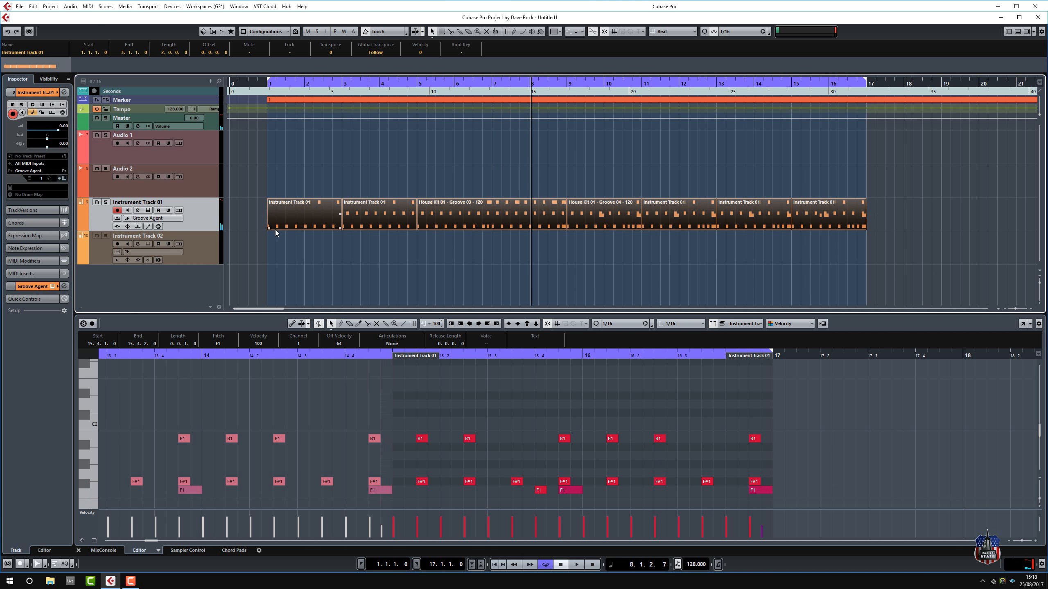
{"action": "key", "text": "alt+r"}
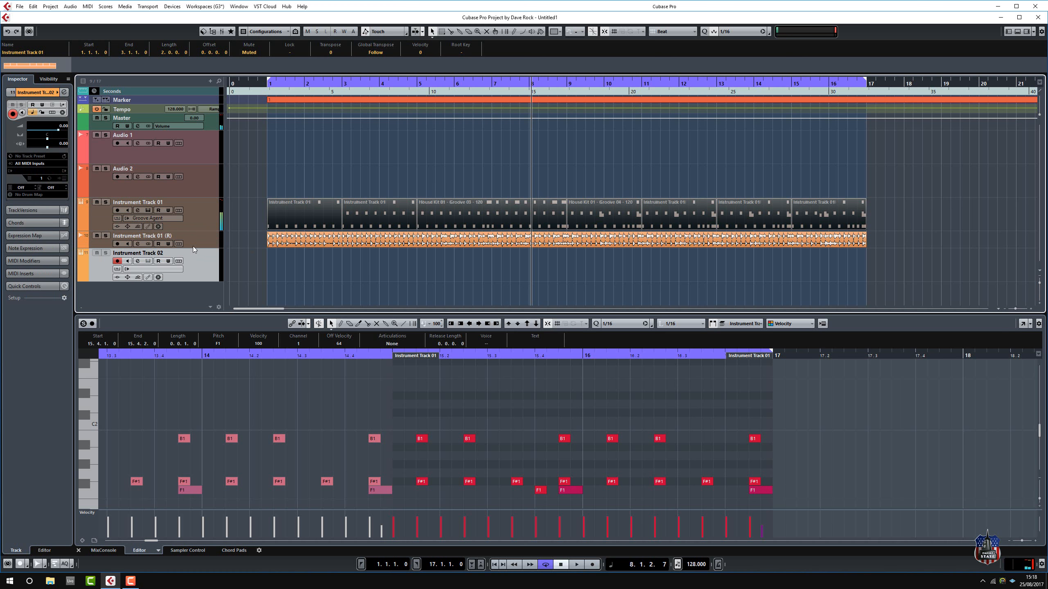
{"action": "left_click_drag", "start_coordinate": [193, 248], "coordinate": [193, 288]}
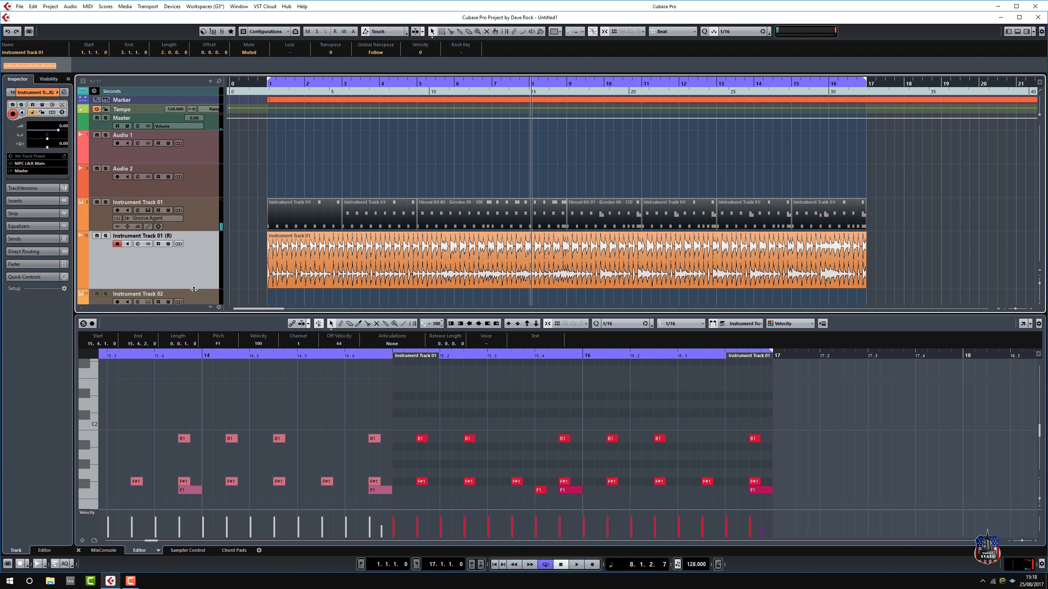
Play the start of the rendered audio from before bar 1, and review Instrument Track 01's Groove Agent before closing it
{"action": "left_click", "coordinate": [248, 87]}
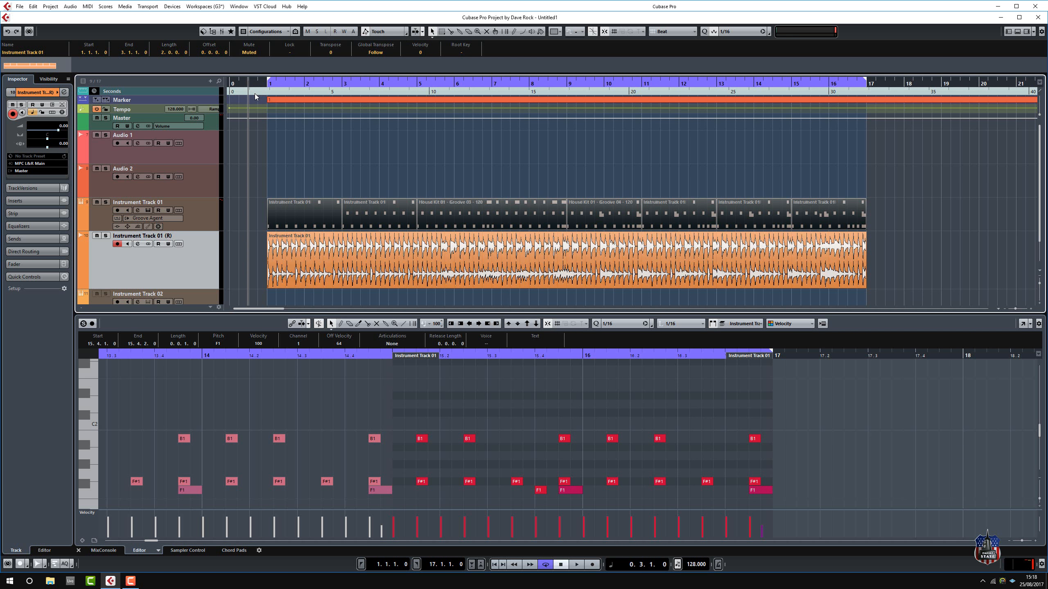
{"action": "key", "text": "space"}
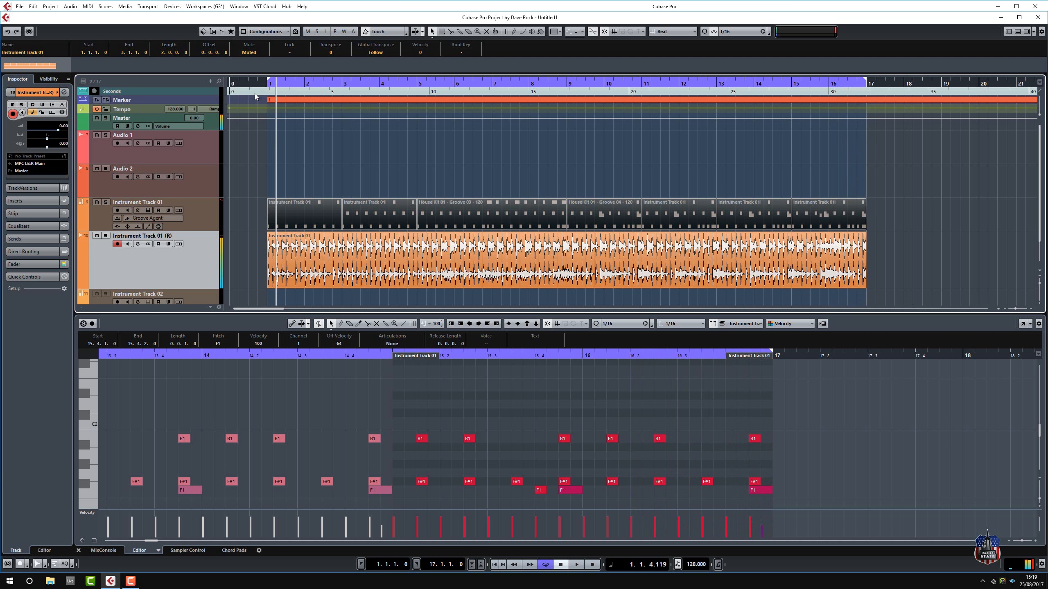
{"action": "left_click", "coordinate": [147, 210]}
{"action": "left_click_drag", "start_coordinate": [508, 252], "coordinate": [496, 131]}
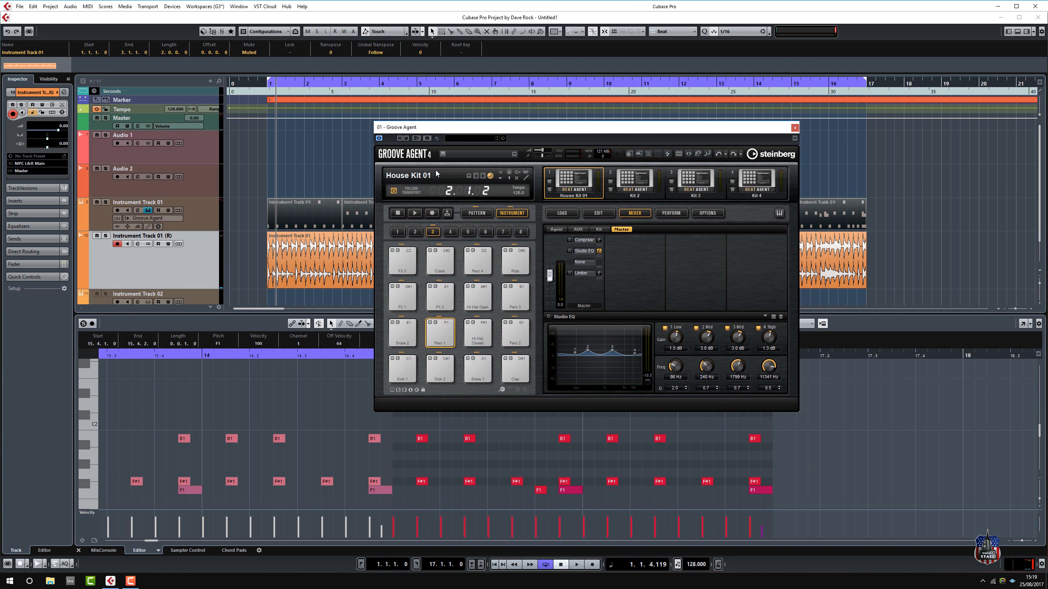
{"action": "left_click", "coordinate": [795, 129]}
Assign Groove Agent to Instrument Track 02 and load House Kit 02 from the Classic House kits
{"action": "scroll", "coordinate": [197, 243], "scroll_direction": "down", "scroll_amount": 2}
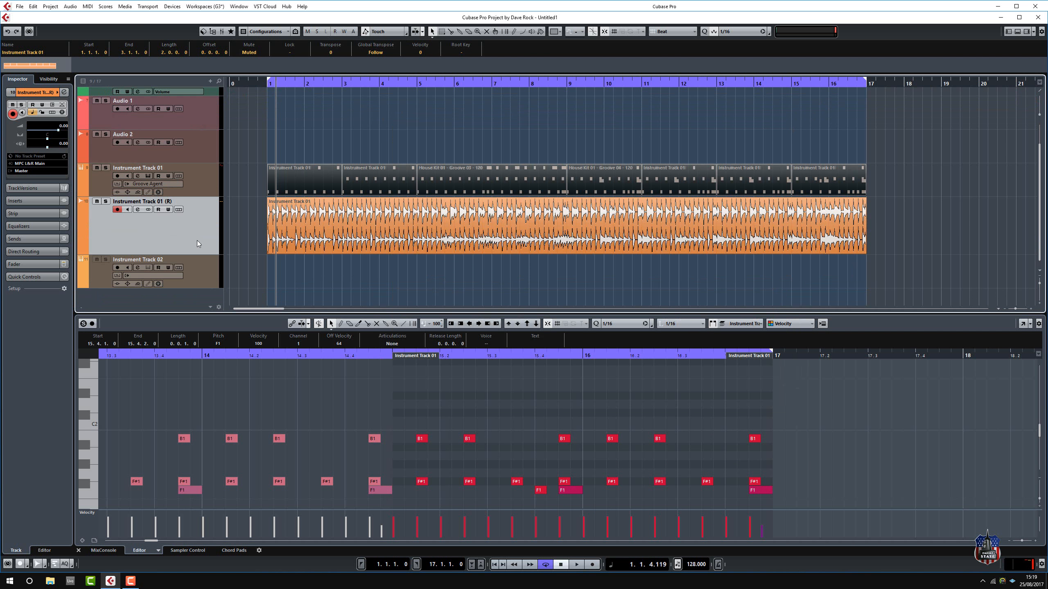
{"action": "left_click", "coordinate": [159, 276]}
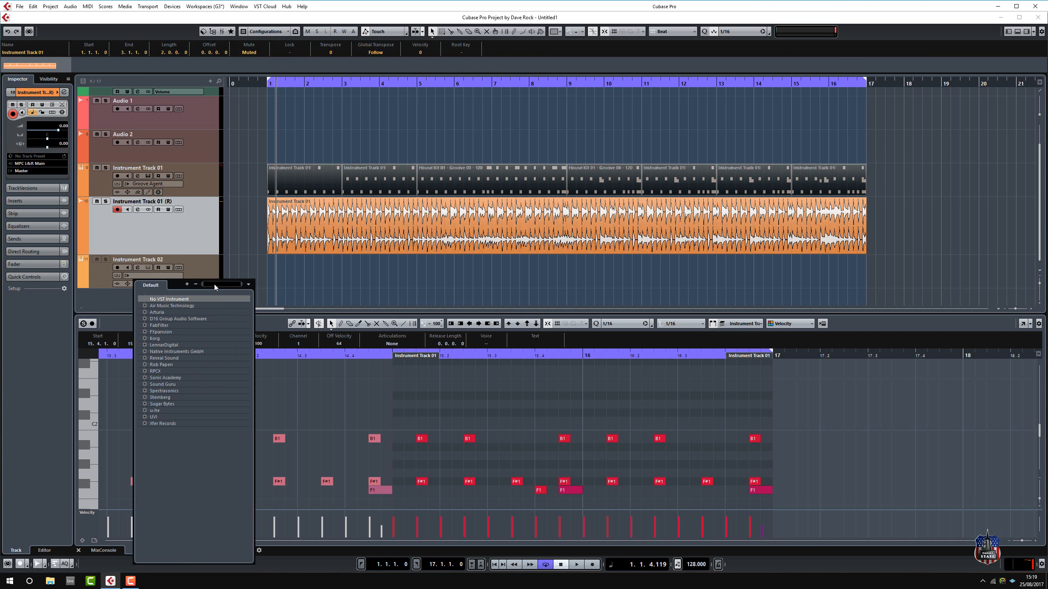
{"action": "type", "text": "groove"}
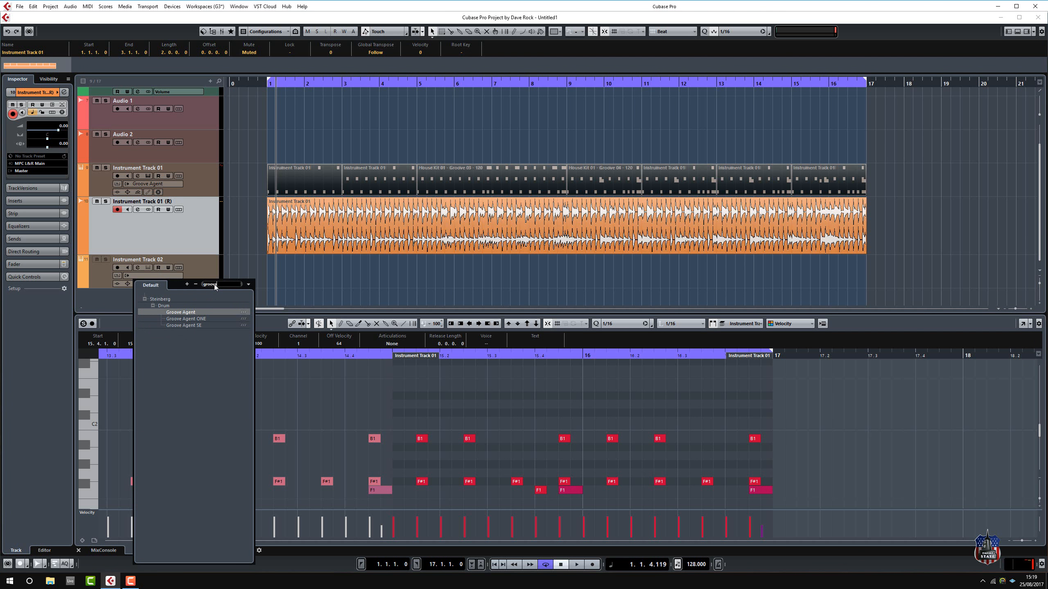
{"action": "left_click", "coordinate": [185, 312]}
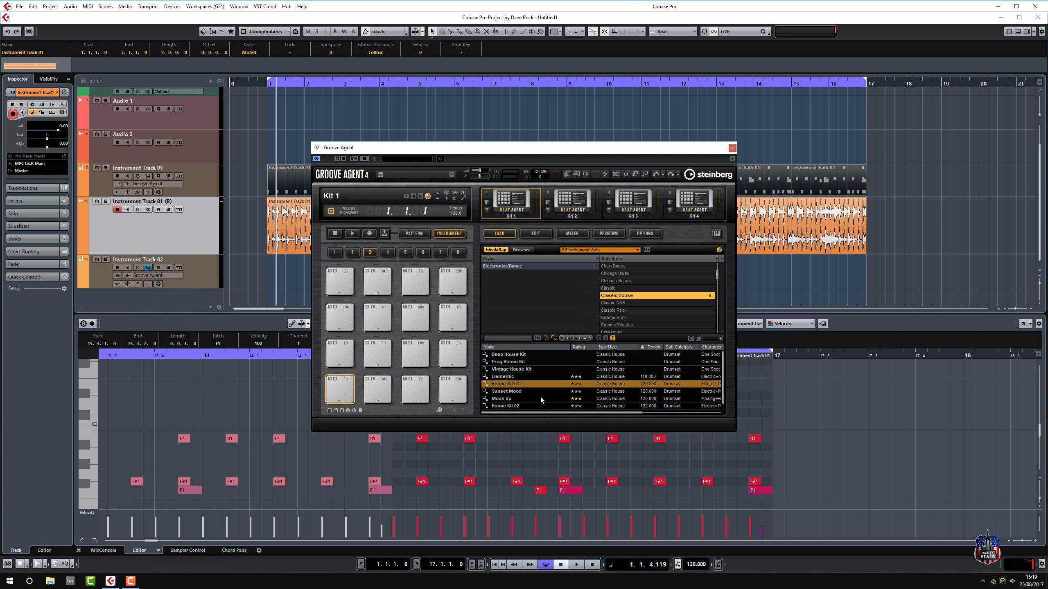
{"action": "double_click", "coordinate": [517, 406]}
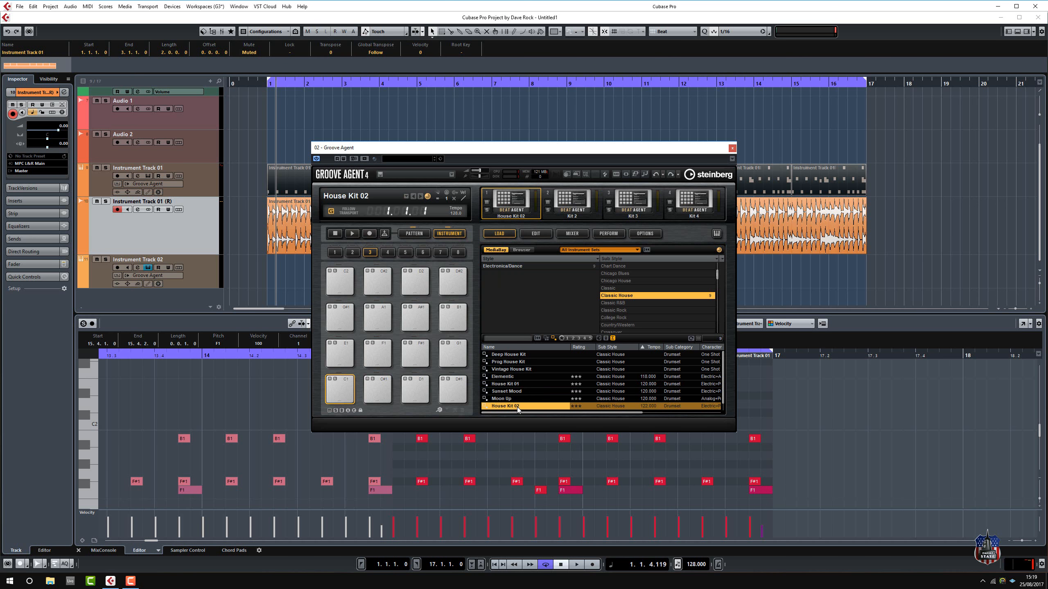
Audition House Kit 02's instrument pads one after another, from Snare 1 up to Ride
{"action": "left_click", "coordinate": [416, 391]}
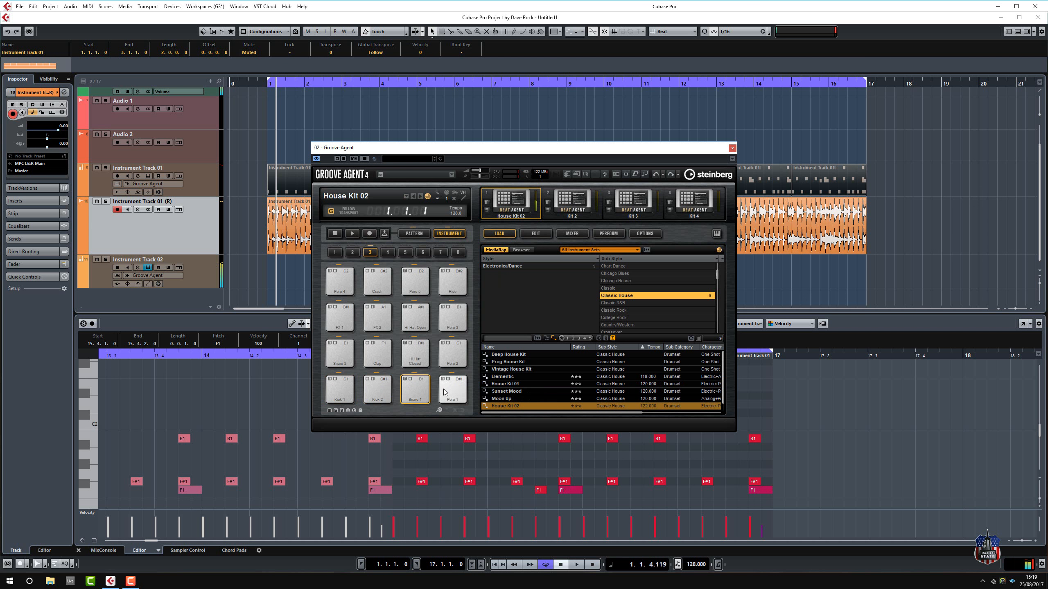
{"action": "left_click", "coordinate": [446, 392]}
{"action": "left_click", "coordinate": [340, 354]}
{"action": "left_click", "coordinate": [377, 354]}
{"action": "left_click", "coordinate": [414, 357]}
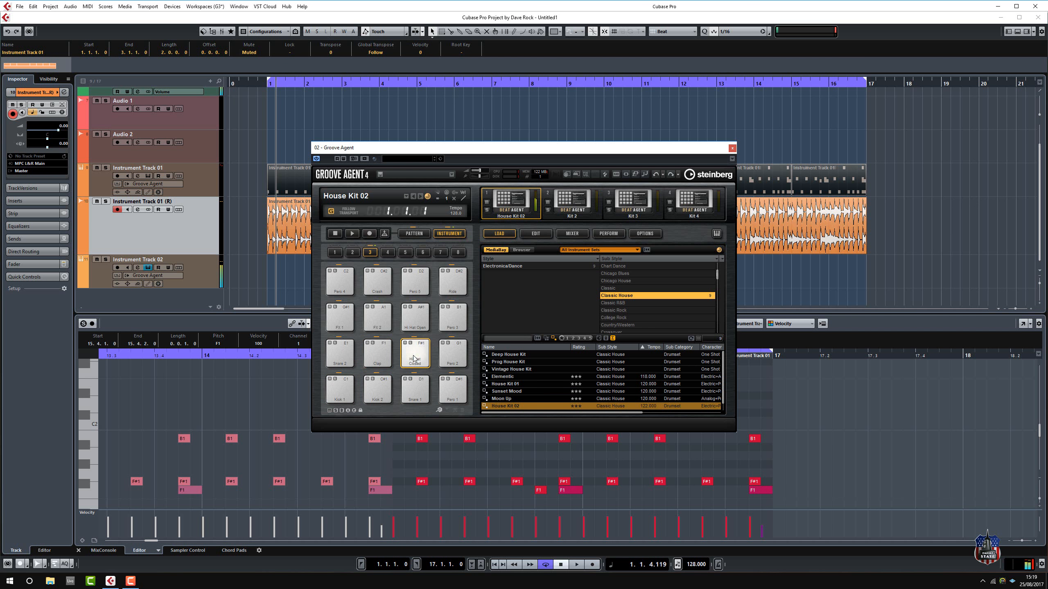
{"action": "left_click", "coordinate": [452, 354]}
{"action": "left_click", "coordinate": [340, 318]}
{"action": "left_click", "coordinate": [377, 318]}
{"action": "left_click", "coordinate": [418, 323]}
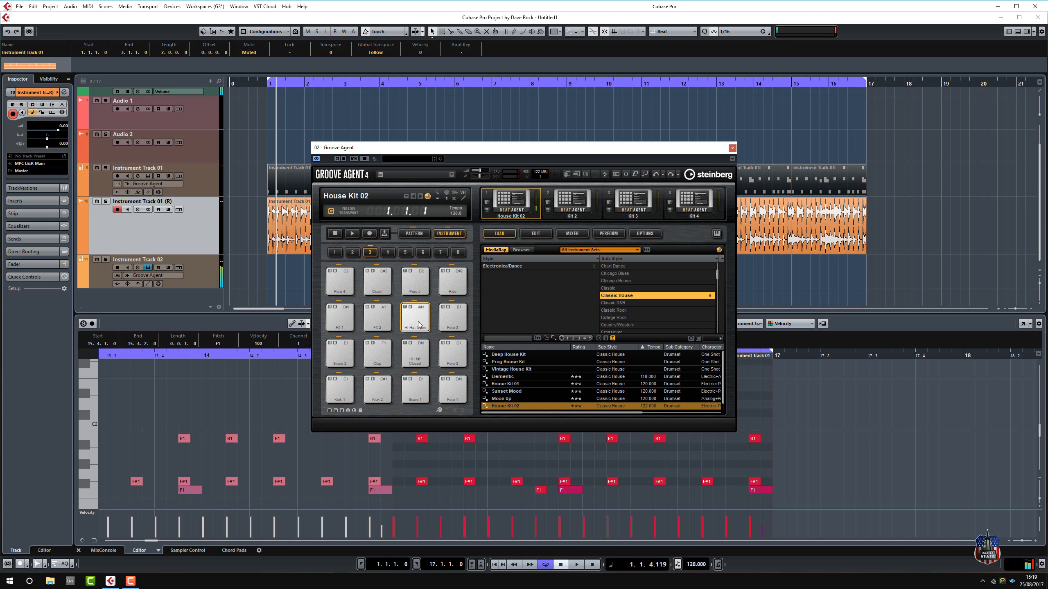
{"action": "left_click", "coordinate": [452, 317]}
{"action": "left_click", "coordinate": [339, 281]}
{"action": "left_click", "coordinate": [377, 282]}
{"action": "left_click", "coordinate": [425, 287]}
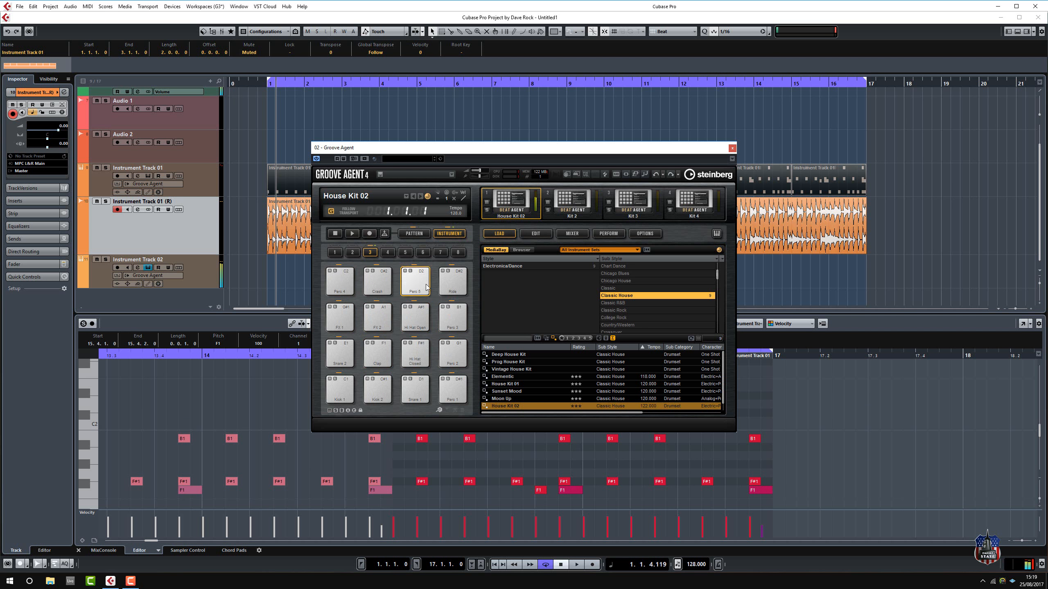
{"action": "left_click", "coordinate": [462, 286]}
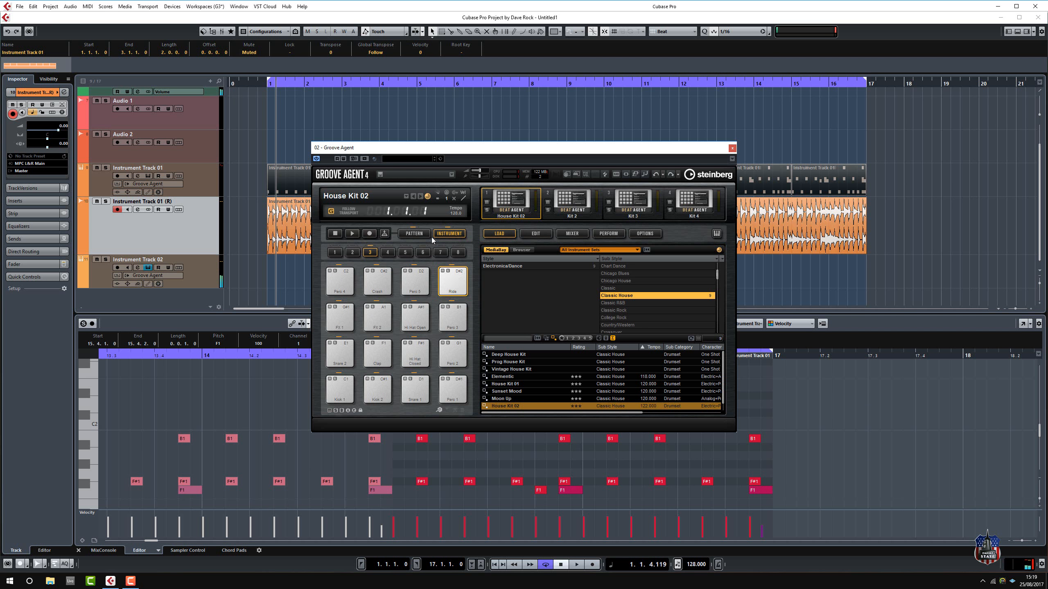
Audition House Kit 02's groove patterns, check Groove 6 against the project's playback, and stop the playback
{"action": "left_click", "coordinate": [414, 233]}
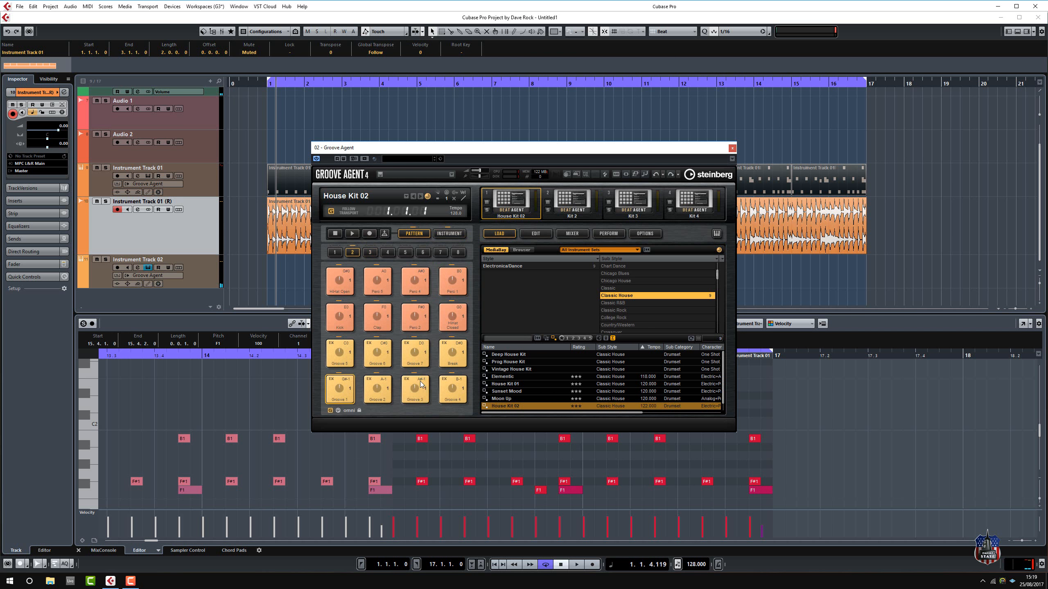
{"action": "left_click", "coordinate": [375, 393]}
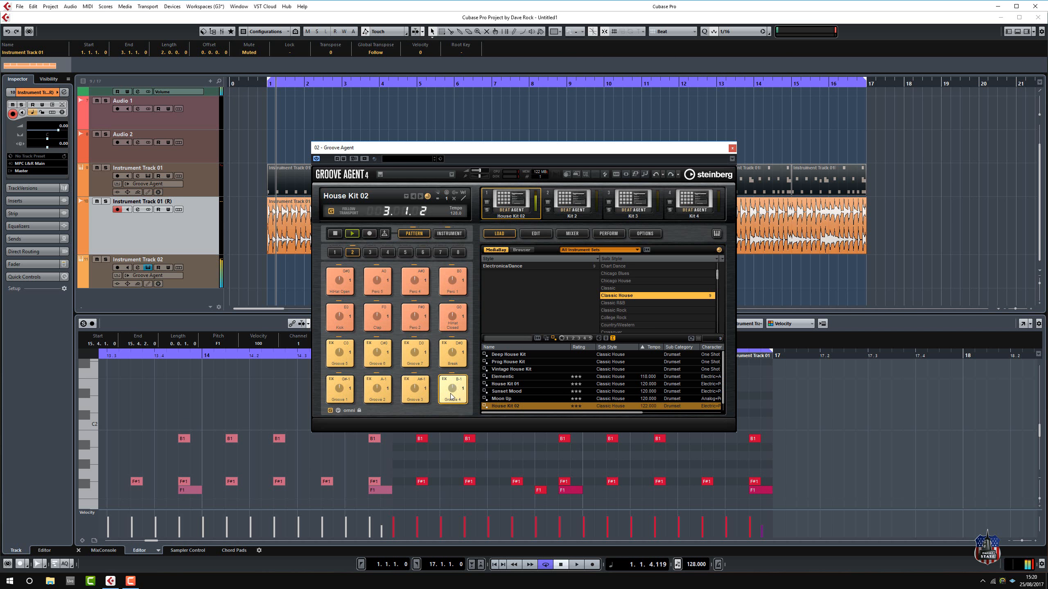
{"action": "left_click", "coordinate": [453, 362]}
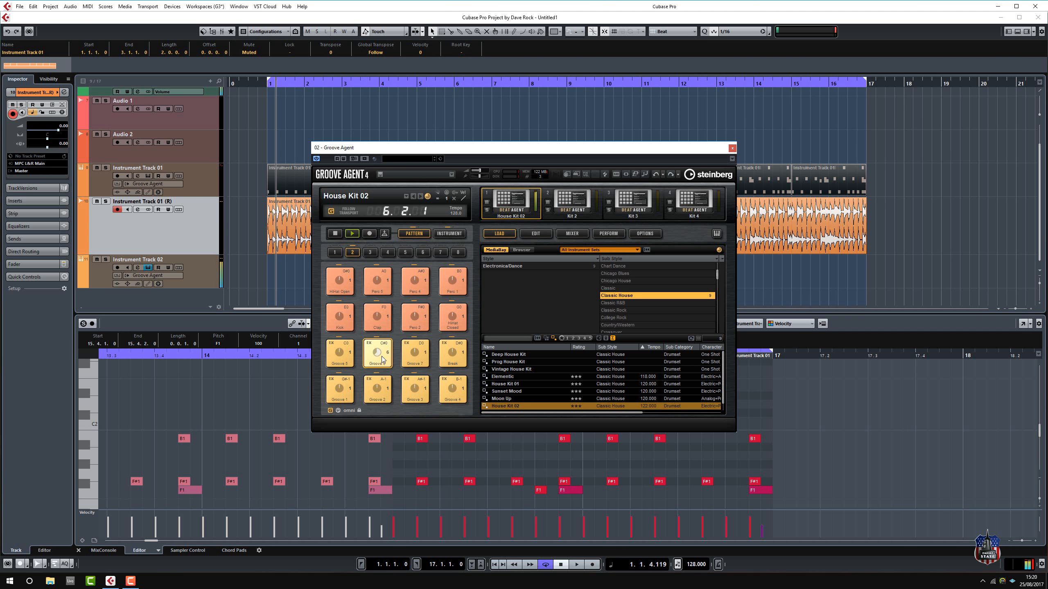
{"action": "key", "text": "space"}
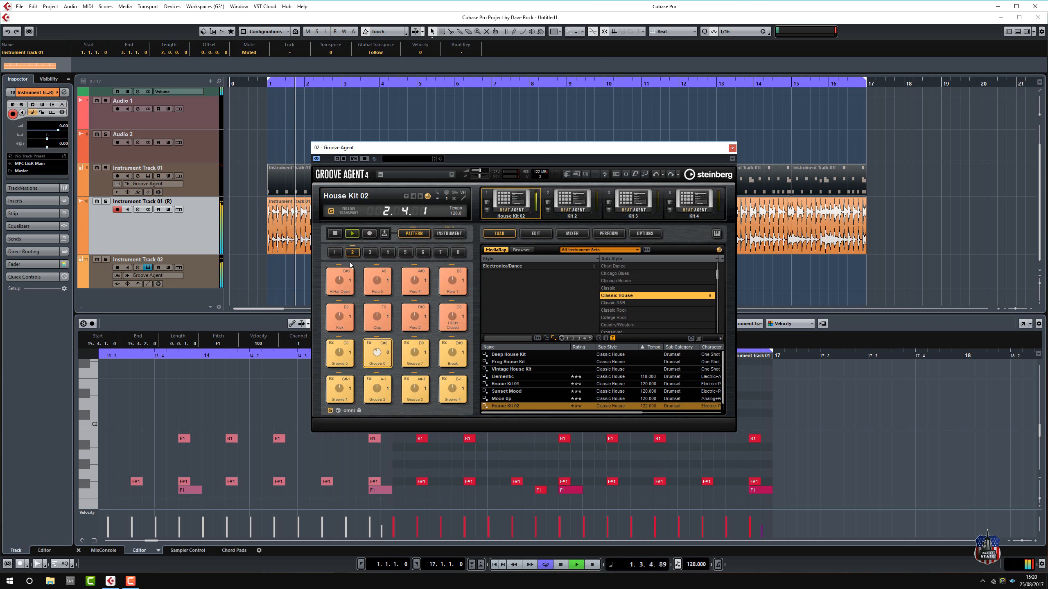
{"action": "left_click", "coordinate": [339, 234]}
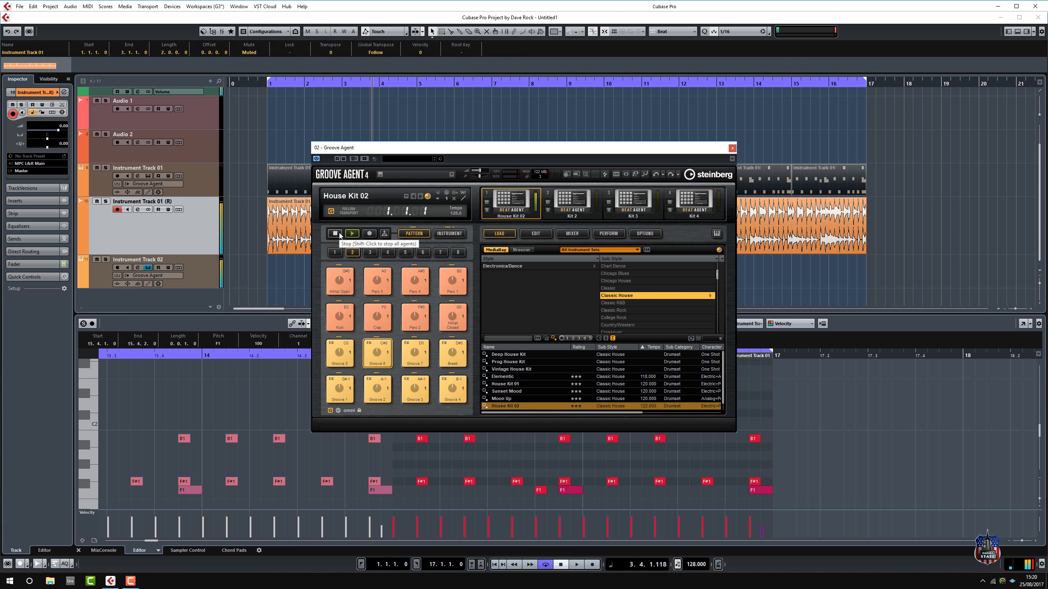
{"action": "left_click", "coordinate": [339, 234]}
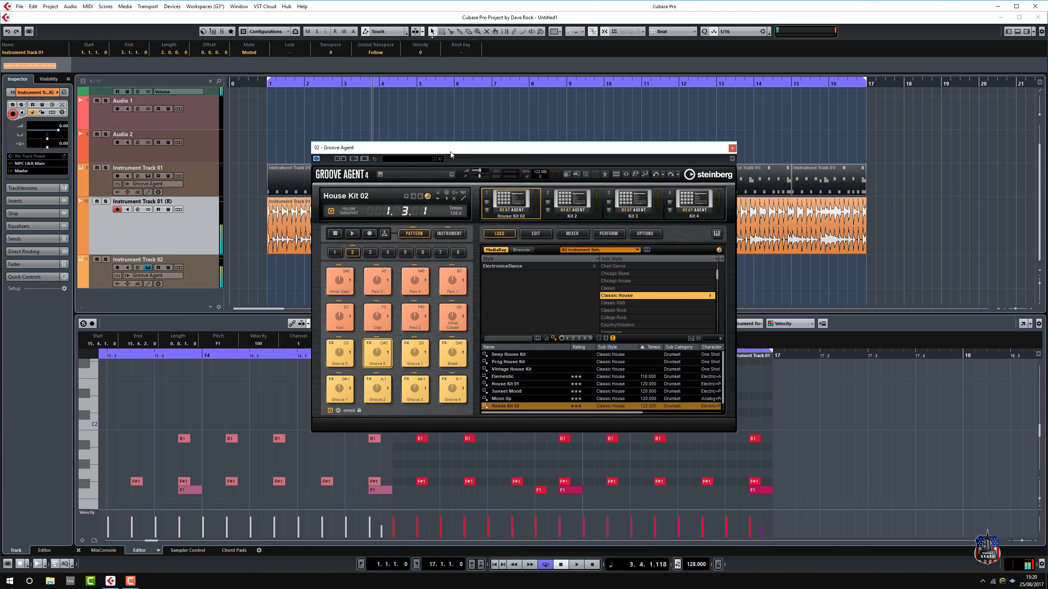
Move the Groove Agent window below the arranged parts and open Groove 6 in the pattern editor
{"action": "left_click_drag", "start_coordinate": [451, 154], "coordinate": [478, 249]}
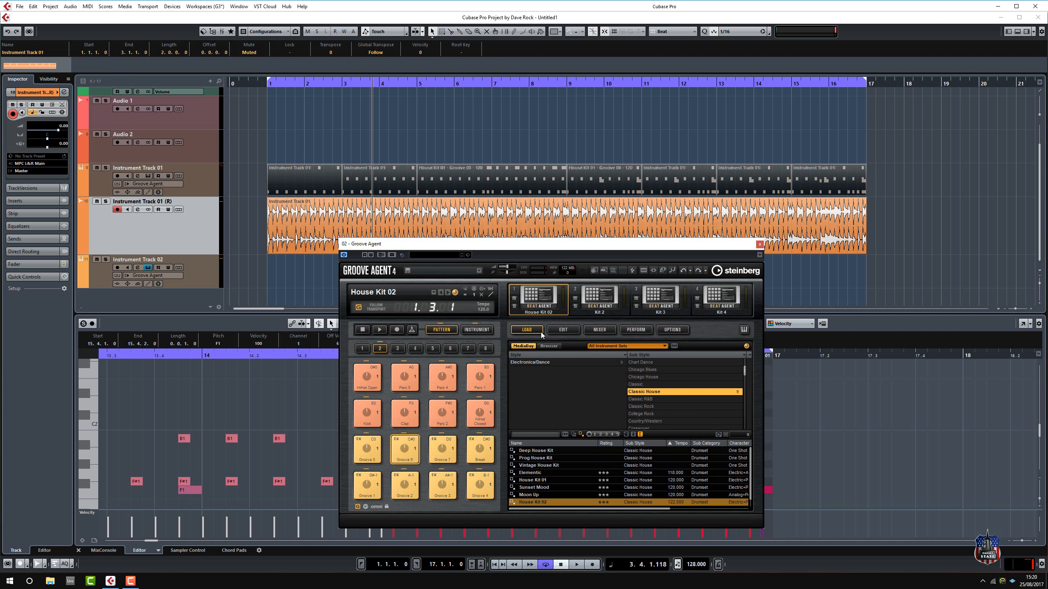
{"action": "left_click", "coordinate": [568, 332]}
{"action": "left_click", "coordinate": [574, 346]}
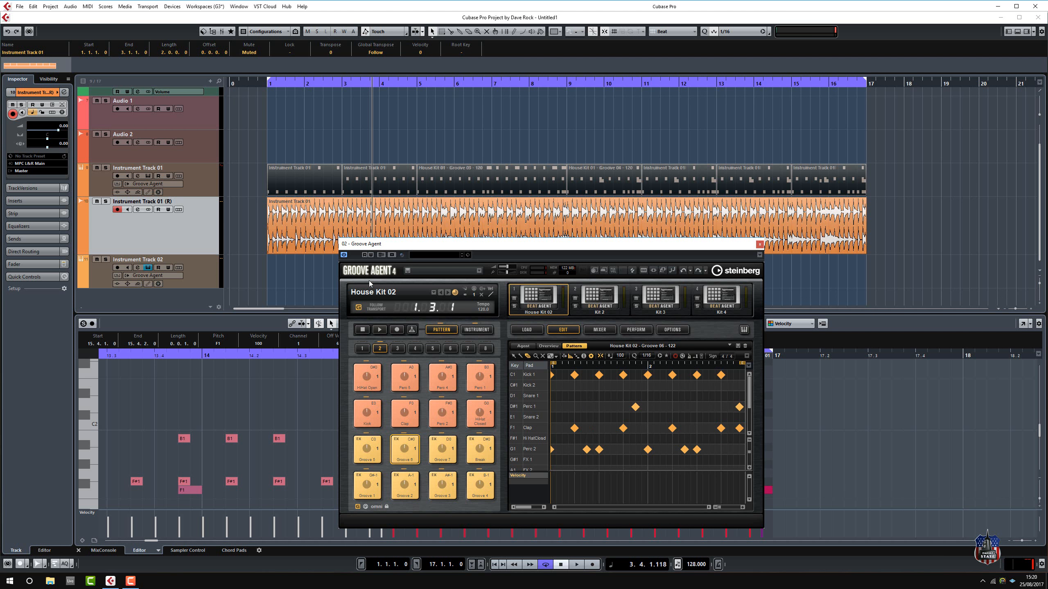
Play Groove 6 with the pattern rows zoomed out to show more pads, and play a short section of the project along with it
{"action": "left_click", "coordinate": [380, 330]}
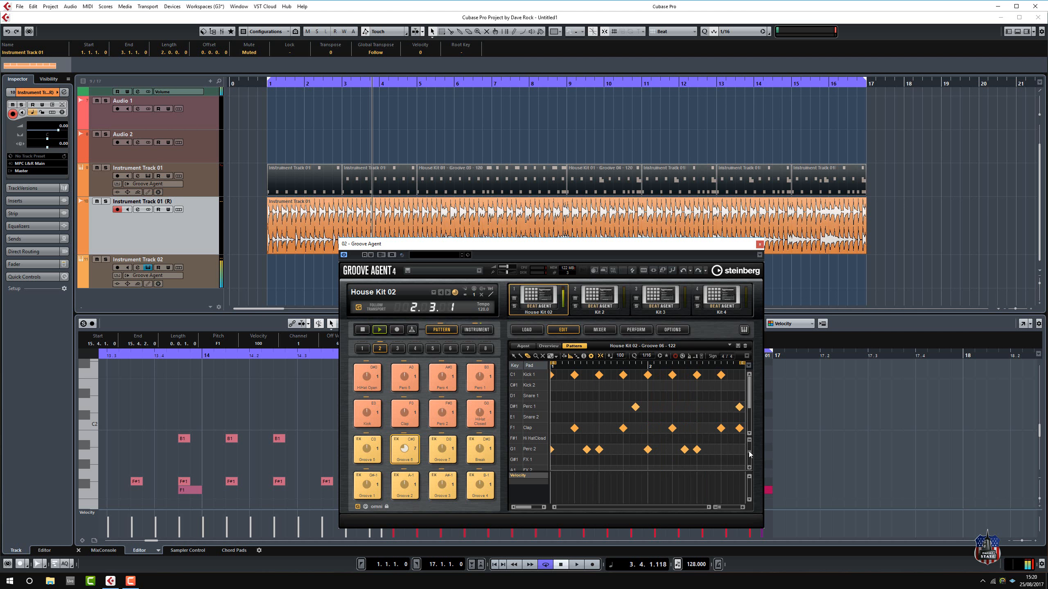
{"action": "left_click_drag", "start_coordinate": [749, 454], "coordinate": [749, 445]}
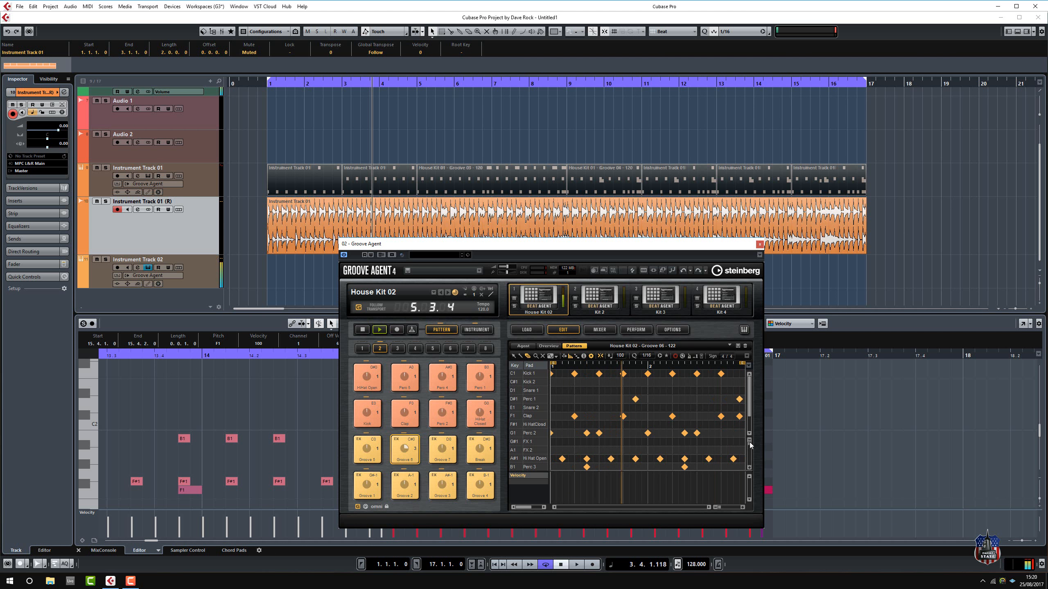
{"action": "key", "text": "space"}
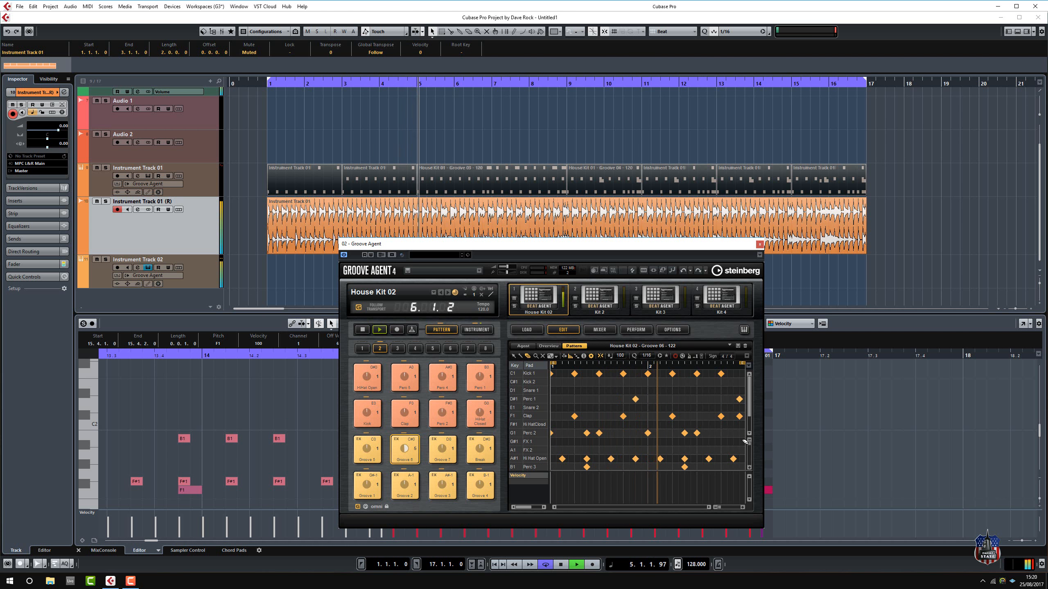
{"action": "key", "text": "space"}
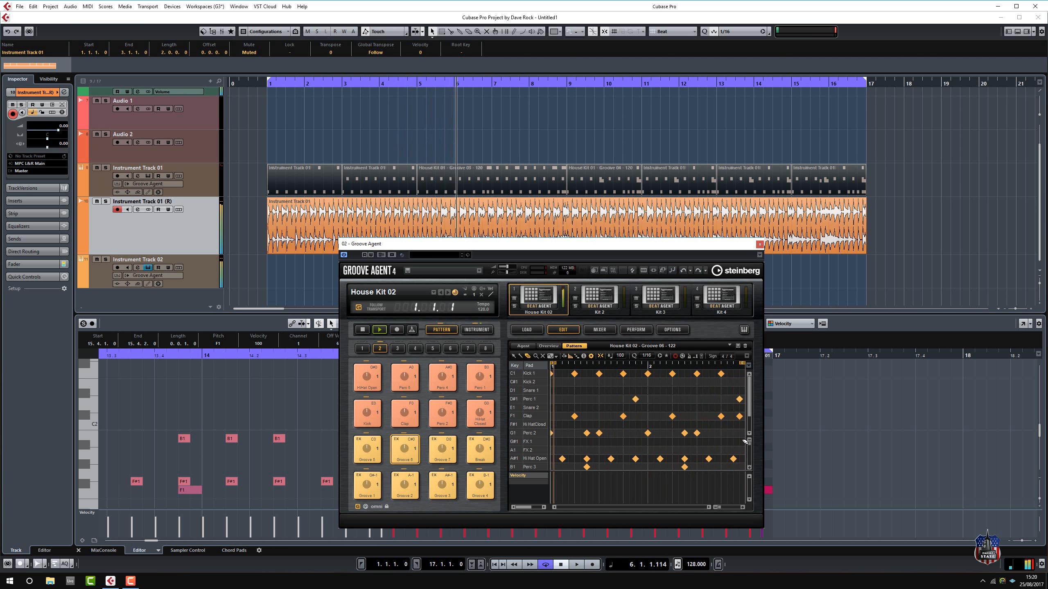
Check Groove 6's agent page with its swing and performance settings, and play the groove once
{"action": "left_click", "coordinate": [363, 329]}
{"action": "left_click", "coordinate": [522, 346]}
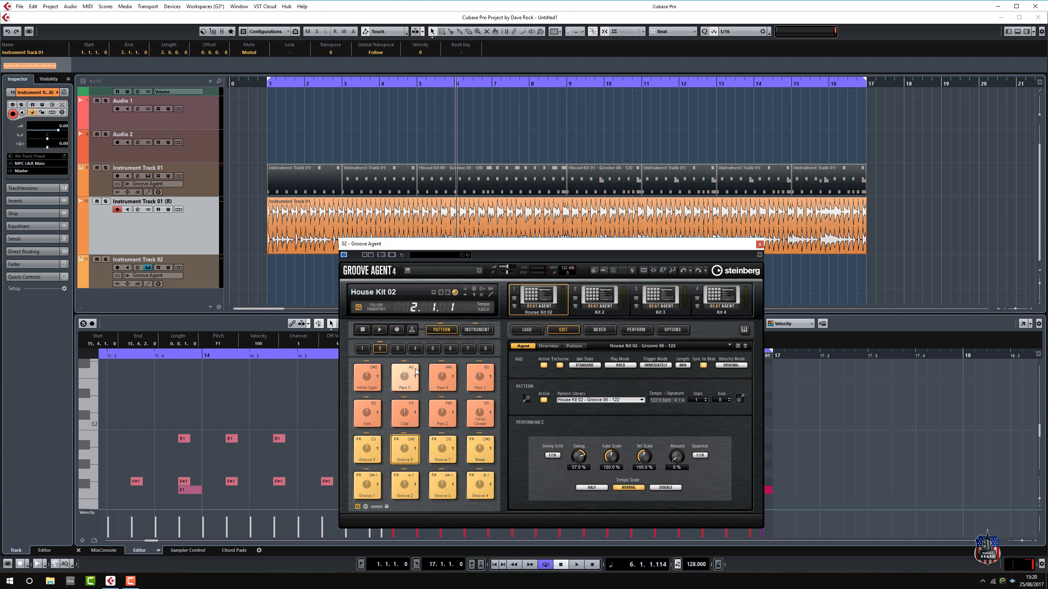
{"action": "left_click", "coordinate": [379, 329]}
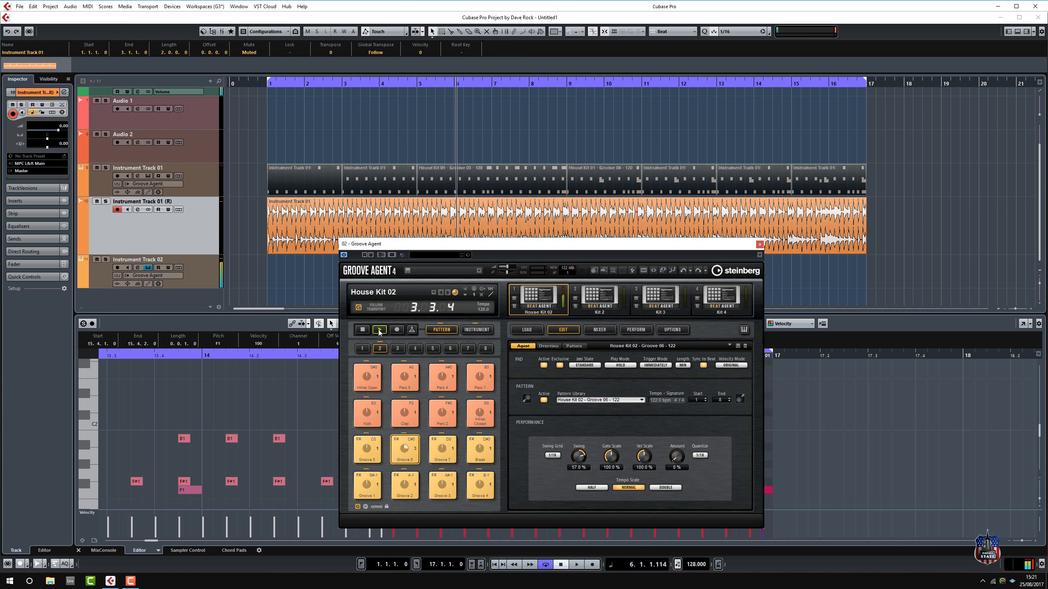
{"action": "left_click", "coordinate": [363, 330]}
Return to Groove 6's pattern editor and audition its drum rows, including Perc 1, Hi Hat Closed, Perc 2 and Hi Hat Open
{"action": "left_click", "coordinate": [579, 345]}
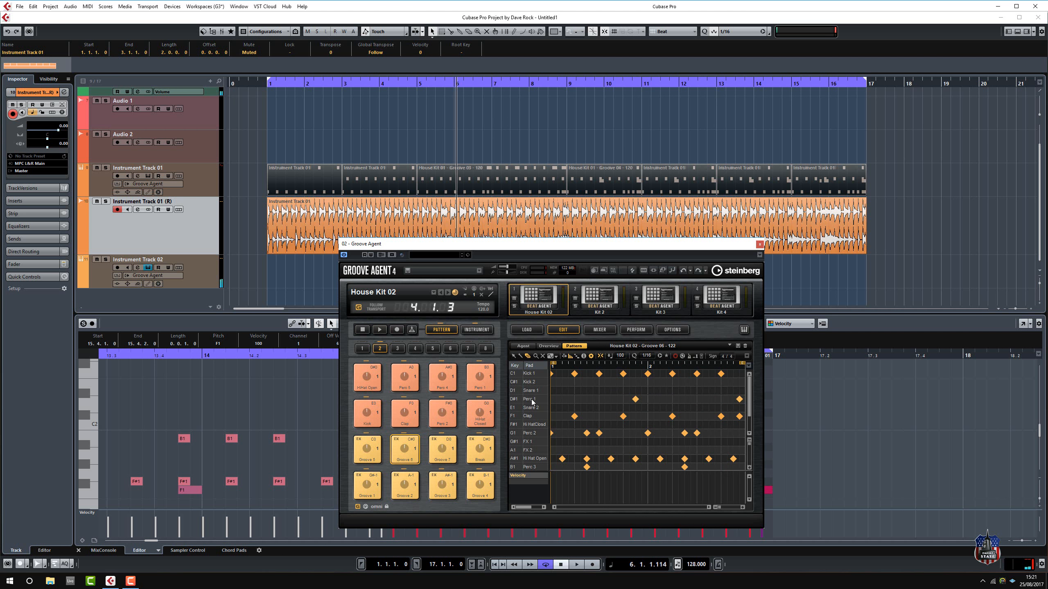
{"action": "left_click", "coordinate": [517, 400]}
{"action": "left_click", "coordinate": [515, 384]}
{"action": "left_click", "coordinate": [515, 399]}
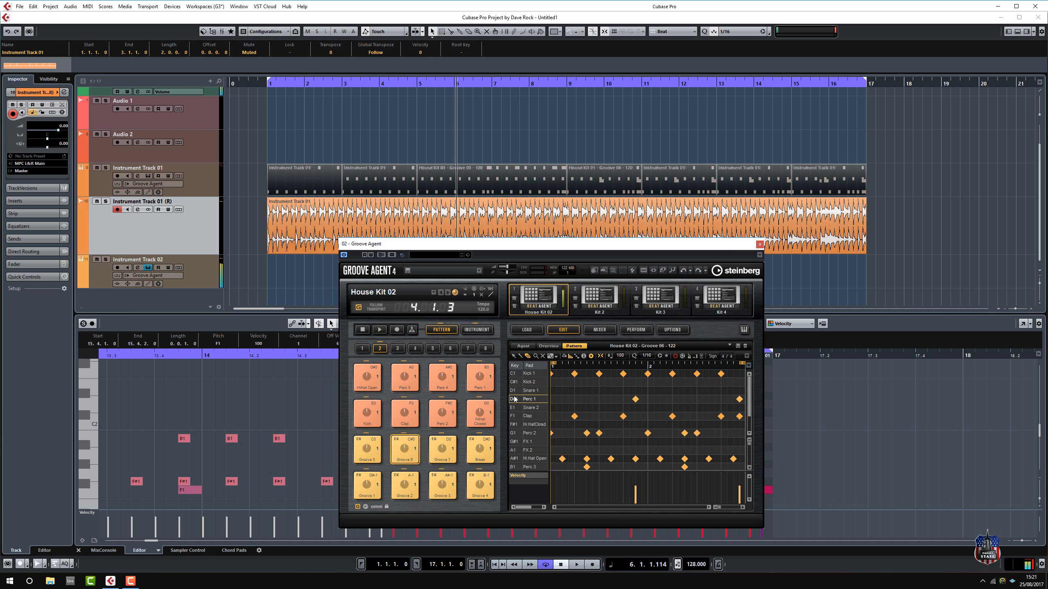
{"action": "left_click", "coordinate": [514, 424]}
{"action": "left_click", "coordinate": [513, 434]}
{"action": "left_click", "coordinate": [513, 441]}
{"action": "left_click", "coordinate": [514, 458]}
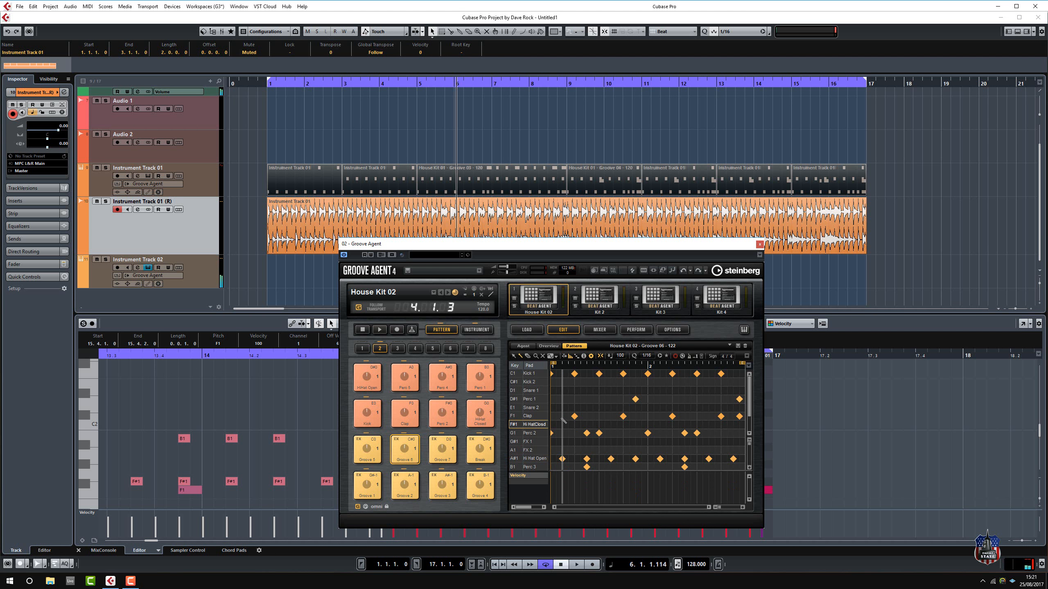
Fill Groove 6's Hi Hat Closed row with 1/16 notes of varied velocity across both bars, and play the result
{"action": "mouse_move", "coordinate": [553, 427]}
{"action": "left_mouse_down"}
{"action": "mouse_move", "coordinate": [735, 425]}
{"action": "mouse_move", "coordinate": [749, 435]}
{"action": "left_mouse_up"}
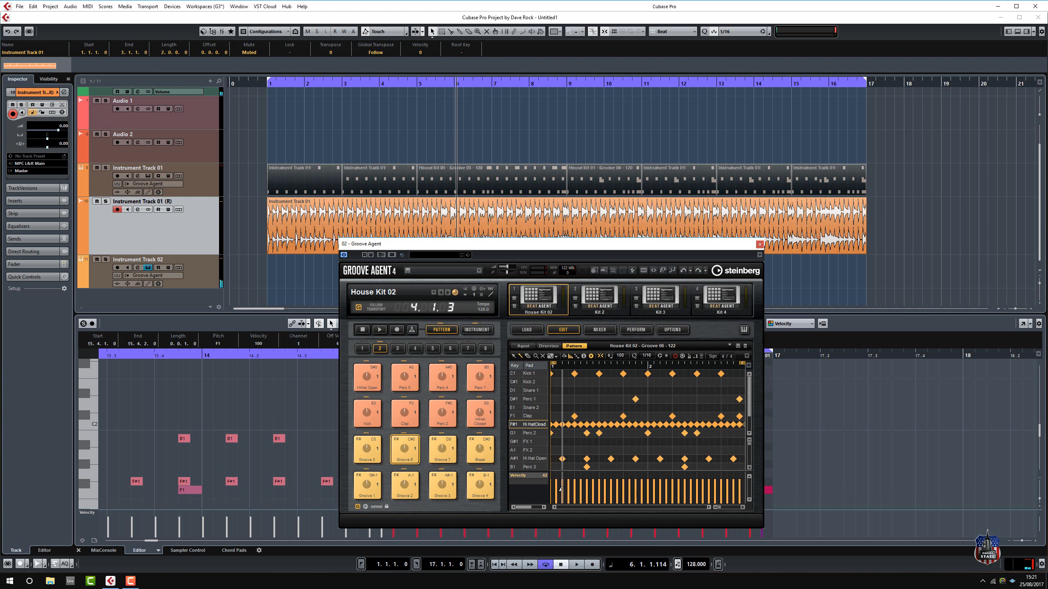
{"action": "mouse_move", "coordinate": [556, 487]}
{"action": "left_mouse_down"}
{"action": "mouse_move", "coordinate": [656, 479]}
{"action": "mouse_move", "coordinate": [637, 482]}
{"action": "mouse_move", "coordinate": [742, 490]}
{"action": "left_mouse_up"}
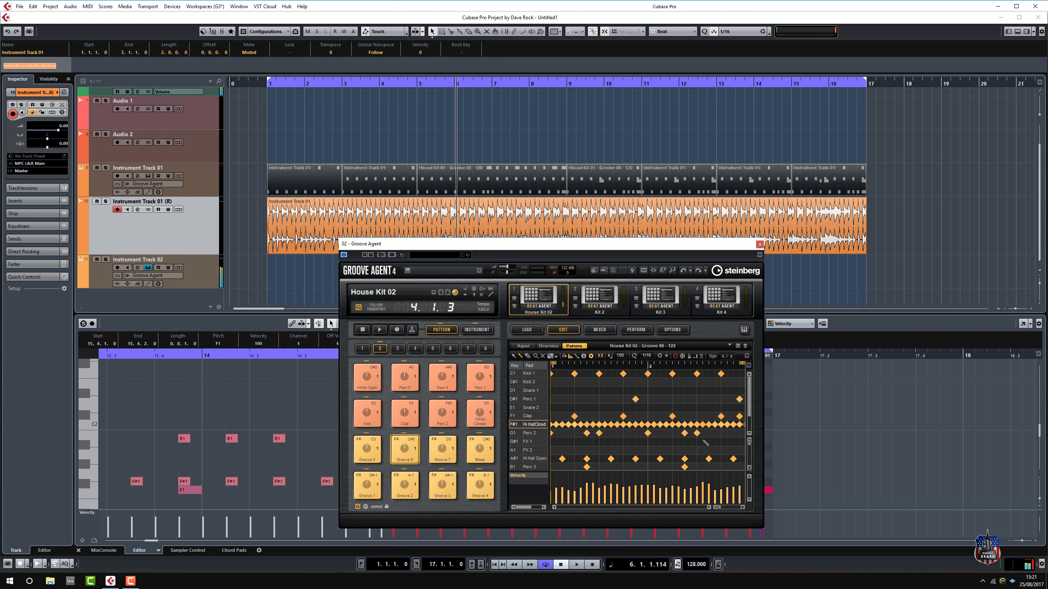
{"action": "left_click", "coordinate": [380, 331]}
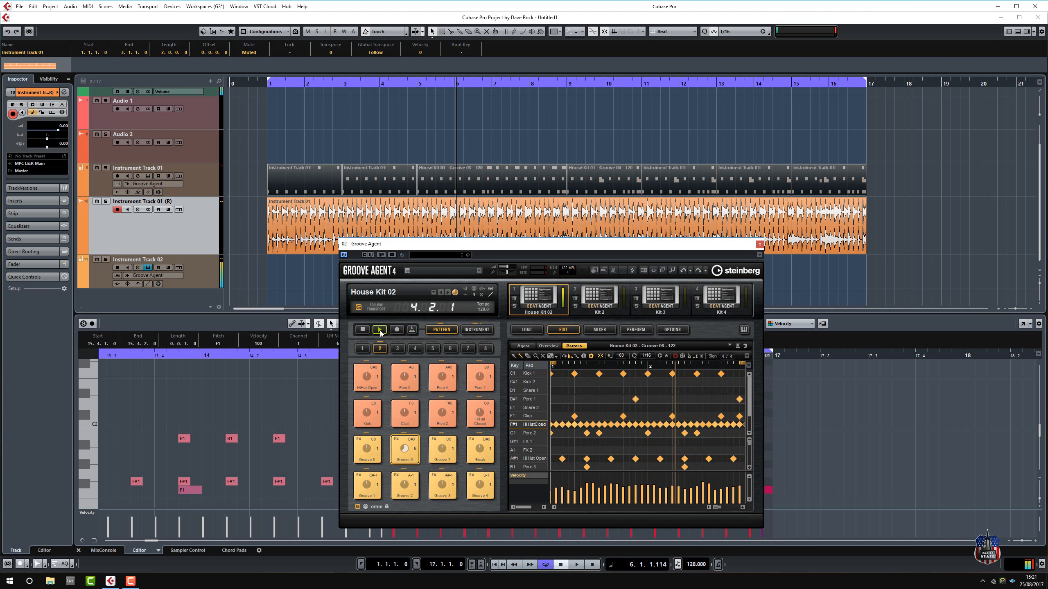
{"action": "left_click", "coordinate": [363, 331]}
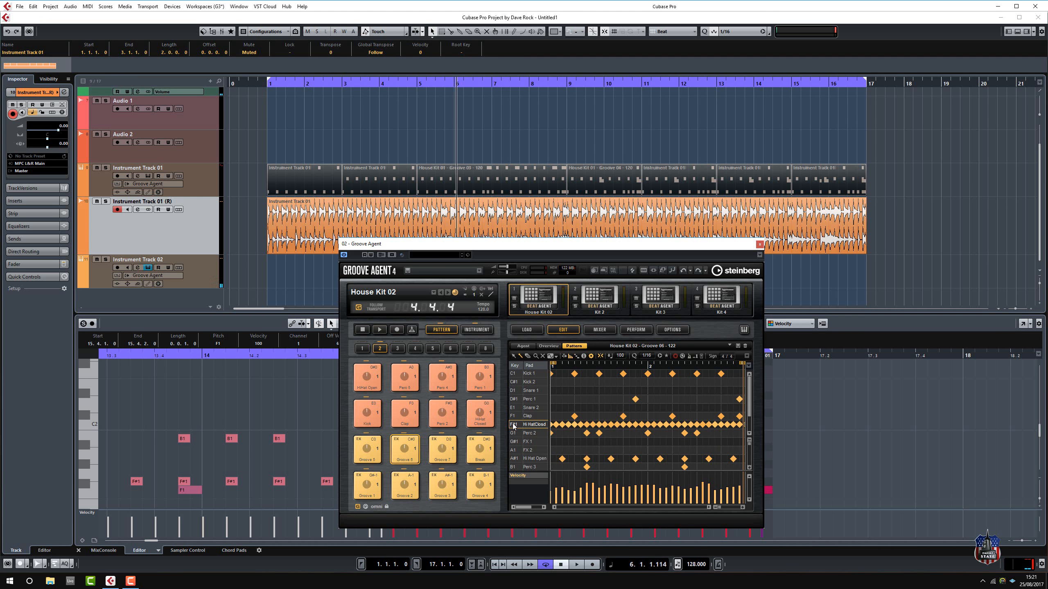
Lower the Hi Hat Closed instrument pad's volume to -10.5 dB and play Groove 6 from its pattern pad
{"action": "left_click", "coordinate": [477, 330]}
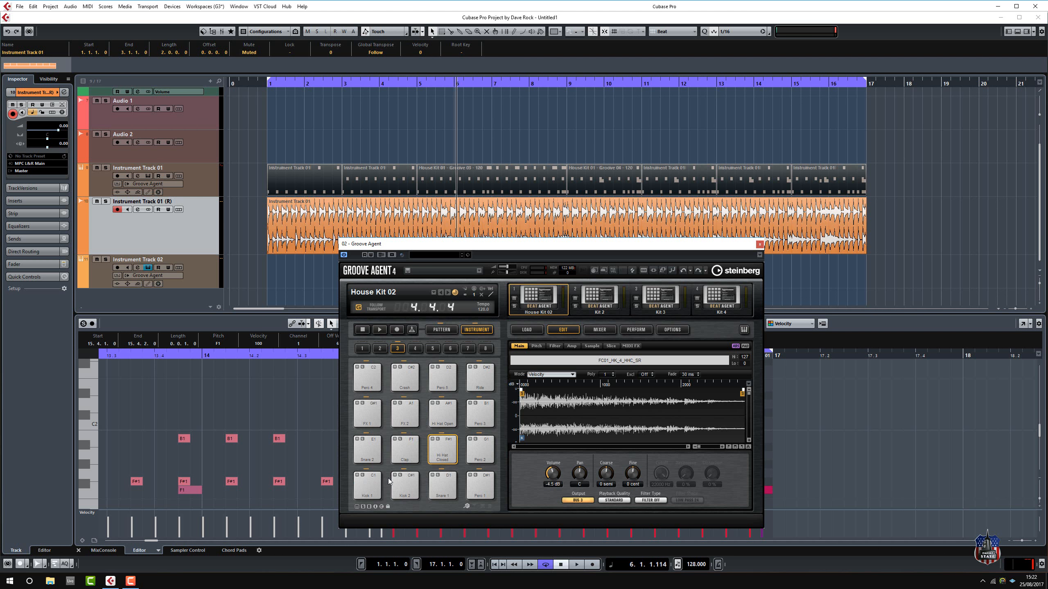
{"action": "left_click", "coordinate": [444, 451]}
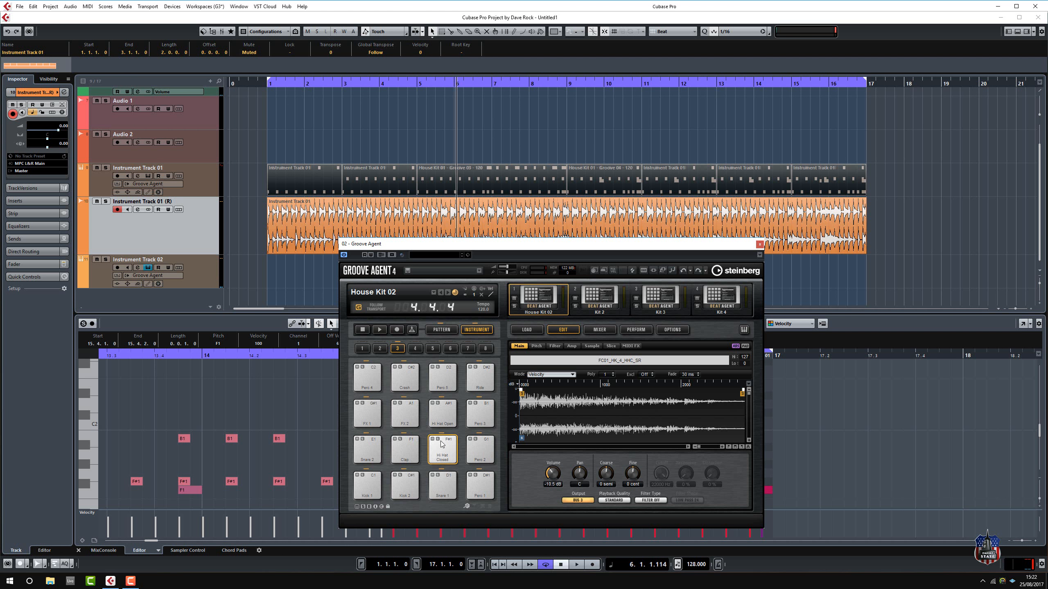
{"action": "left_click", "coordinate": [440, 330]}
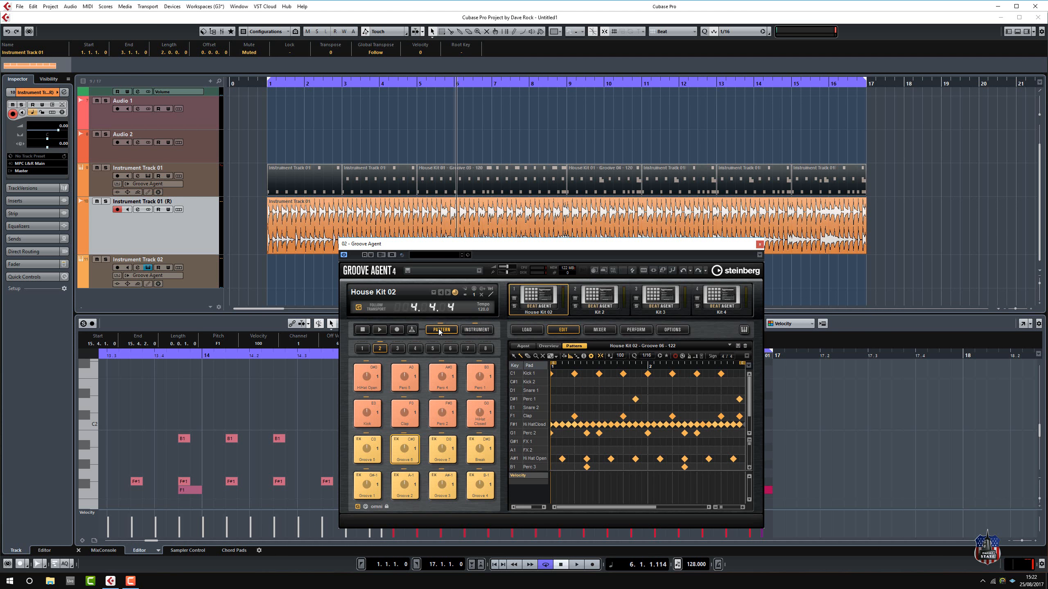
{"action": "left_click", "coordinate": [379, 330]}
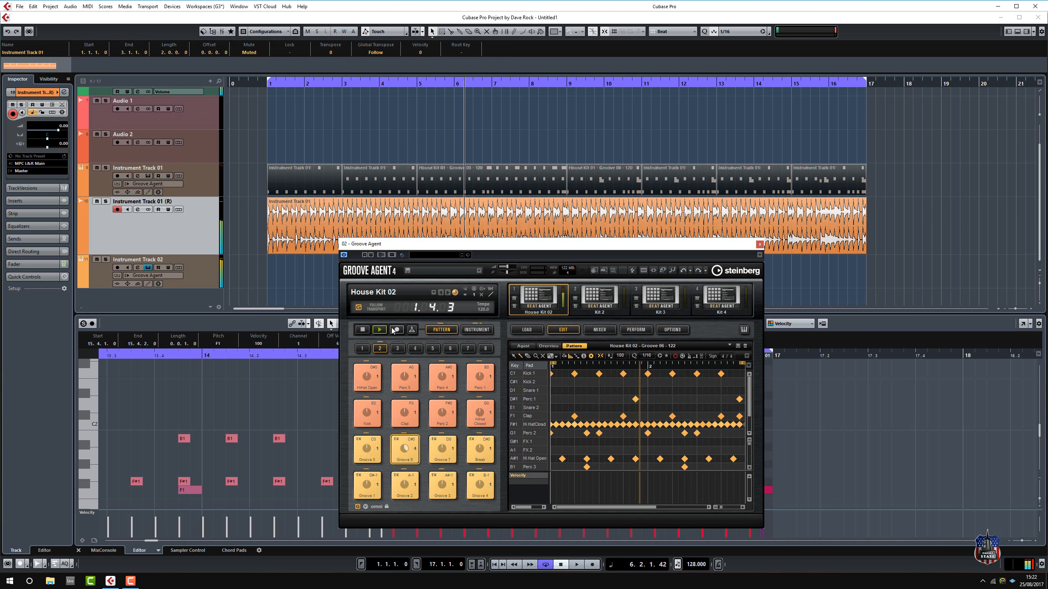
Examine the agent and kit mixers while playing Groove 6, including the kit's Studio EQ and Vintage Compressor inserts
{"action": "left_click", "coordinate": [600, 330]}
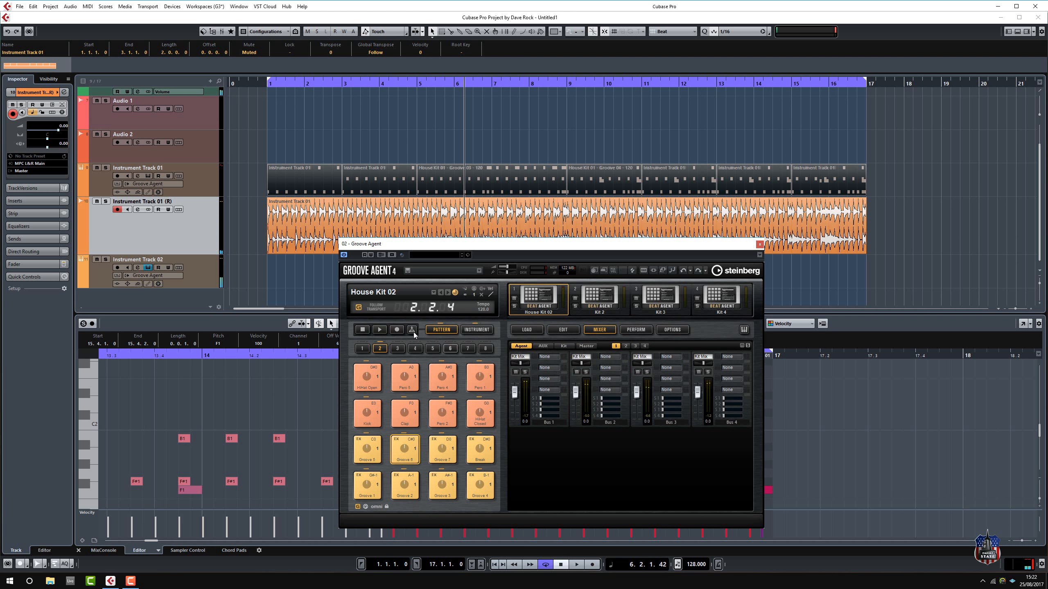
{"action": "left_click", "coordinate": [382, 330]}
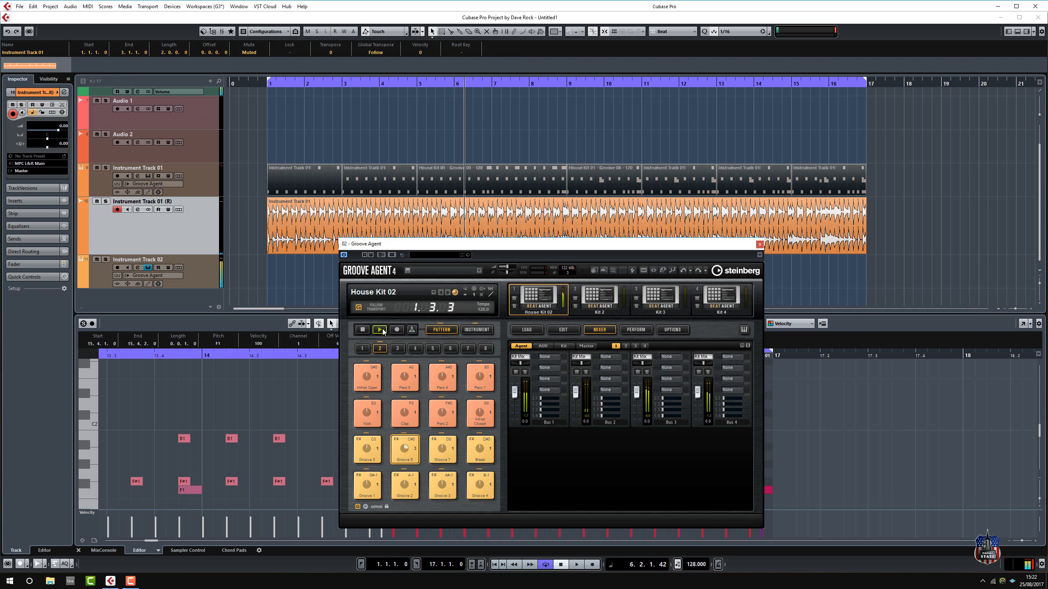
{"action": "left_click", "coordinate": [382, 331]}
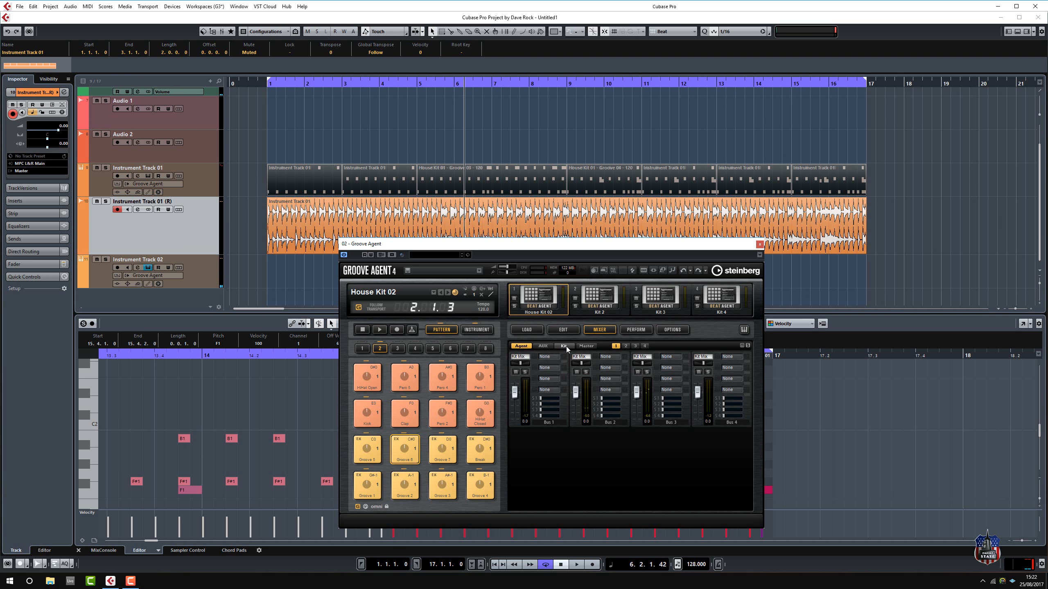
{"action": "left_click", "coordinate": [565, 346]}
{"action": "left_click", "coordinate": [379, 330]}
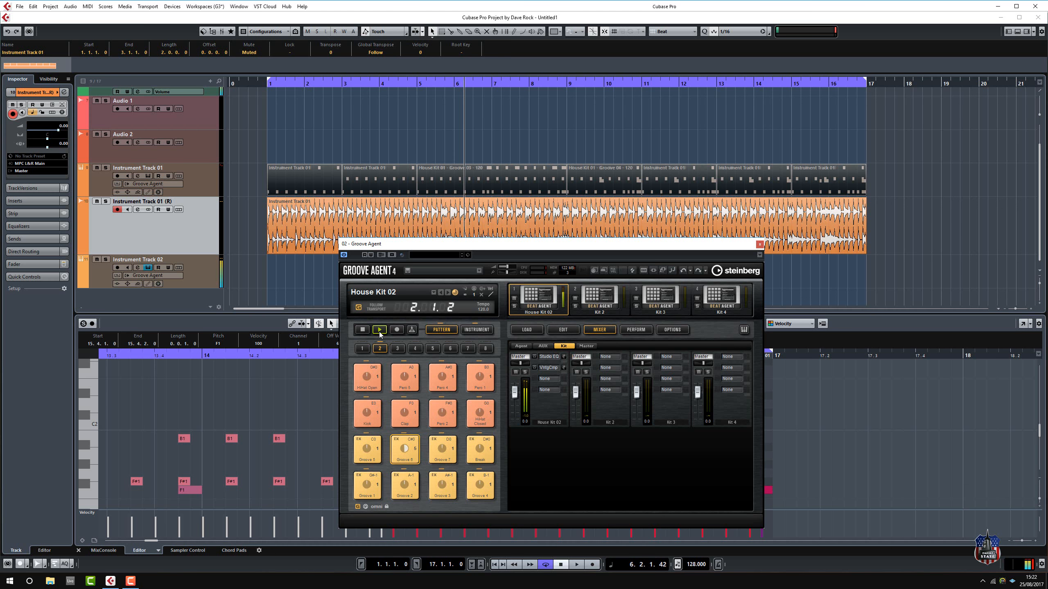
{"action": "left_click", "coordinate": [364, 330]}
{"action": "left_click", "coordinate": [564, 356]}
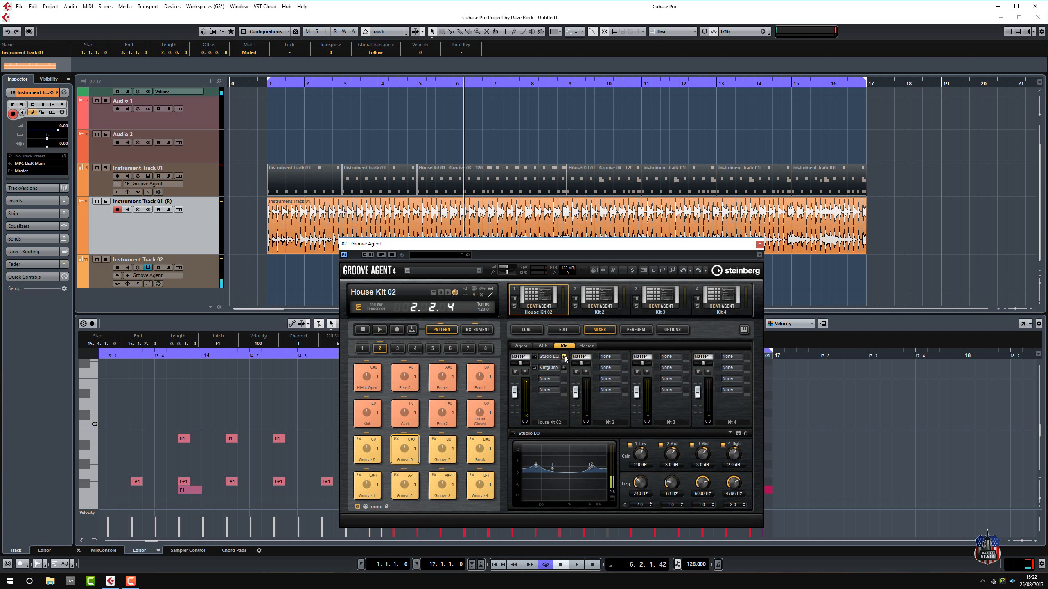
{"action": "left_click", "coordinate": [563, 367]}
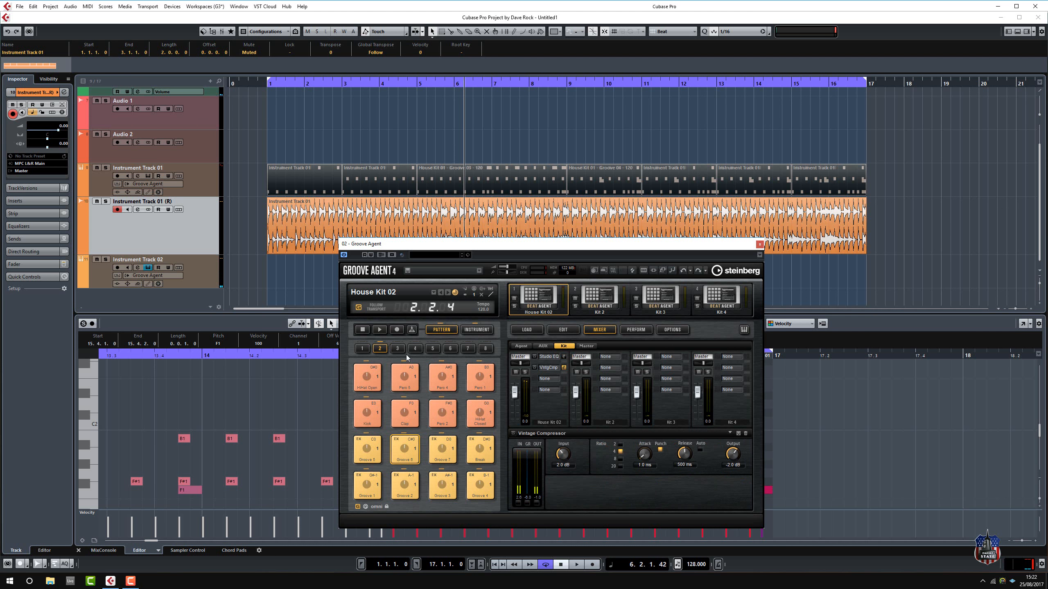
{"action": "left_click", "coordinate": [379, 330]}
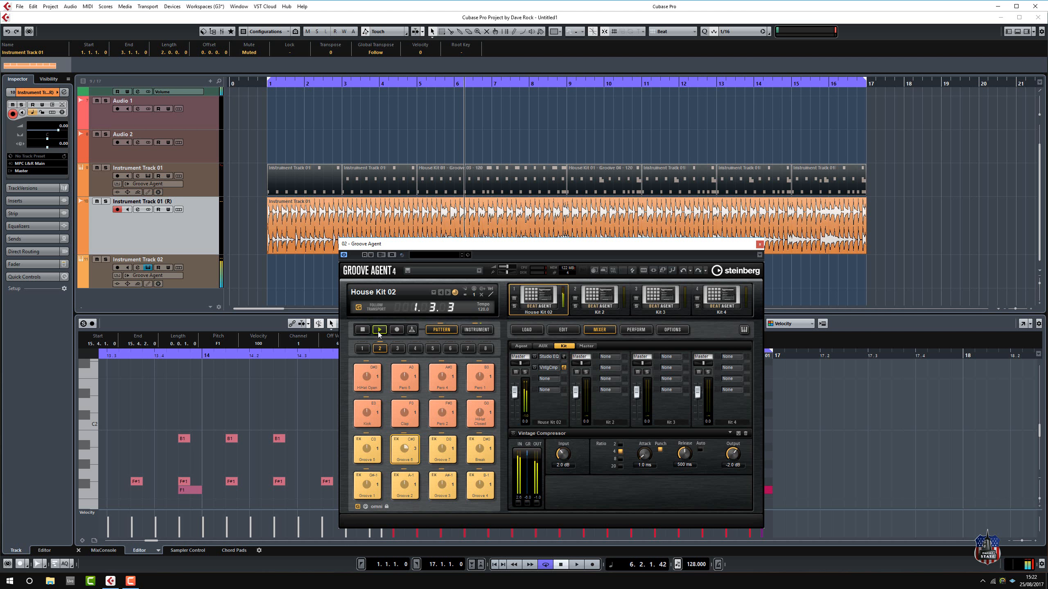
{"action": "left_click", "coordinate": [364, 330]}
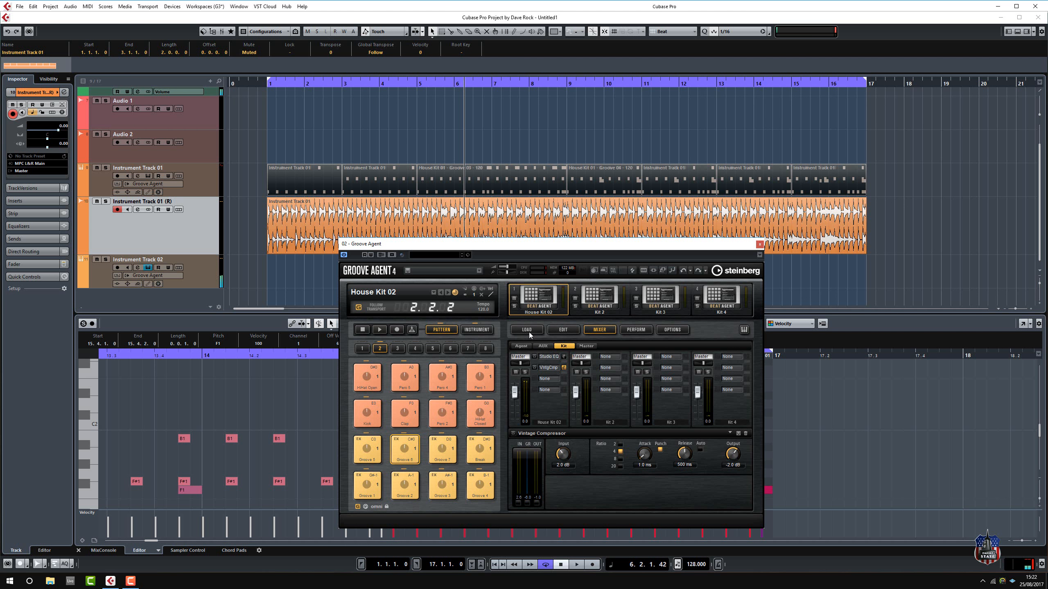
{"action": "left_click", "coordinate": [521, 346]}
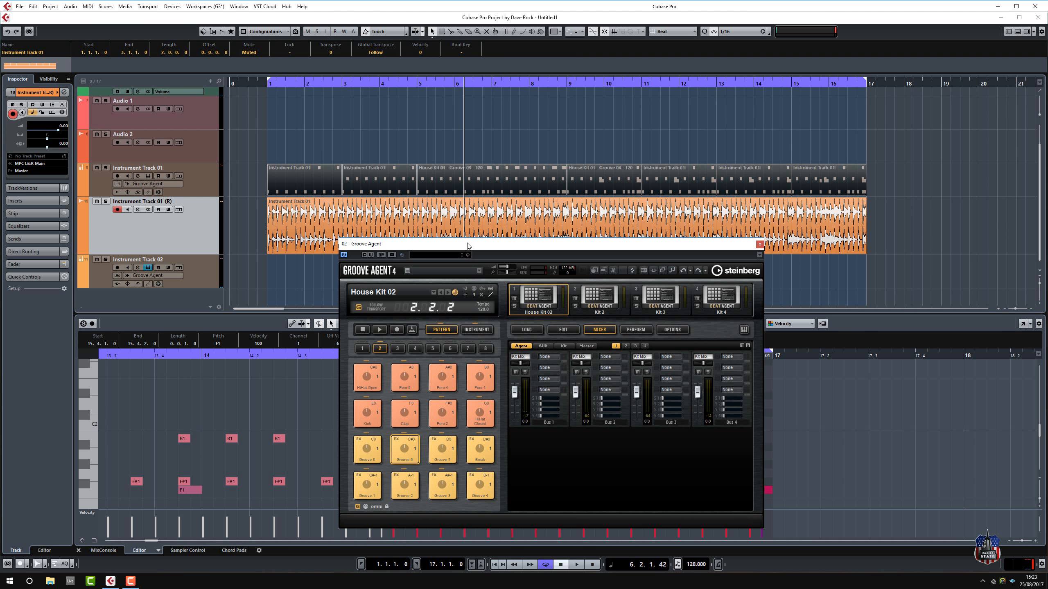
Move Groove Agent off the arrangement, place Groove 6 at bar 1 on Instrument Track 02, and reopen the groove's Hi Hat Closed row for editing
{"action": "left_click_drag", "start_coordinate": [468, 246], "coordinate": [735, 102]}
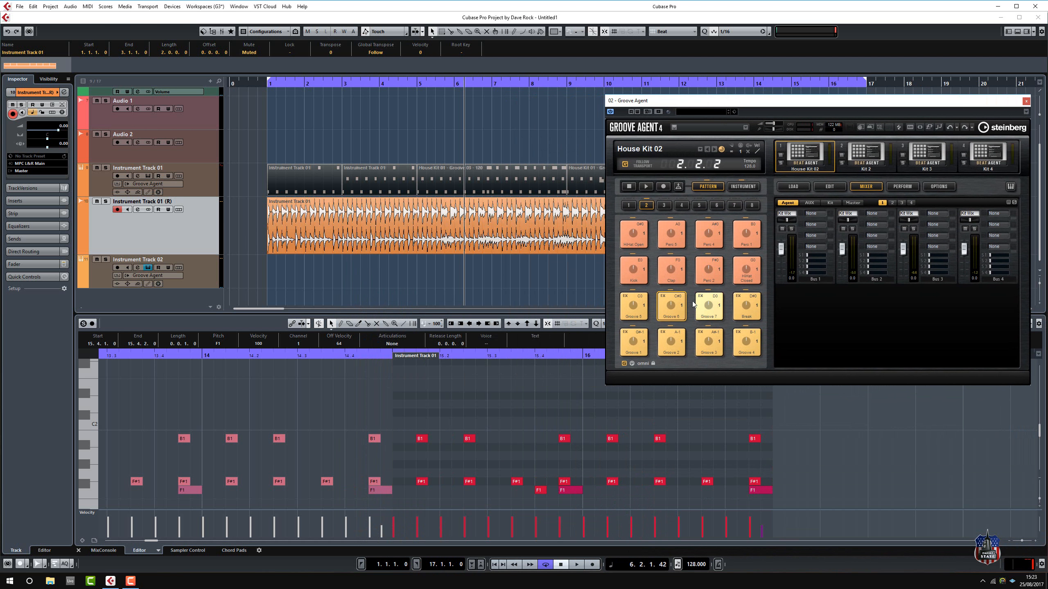
{"action": "left_click_drag", "start_coordinate": [673, 307], "coordinate": [270, 275]}
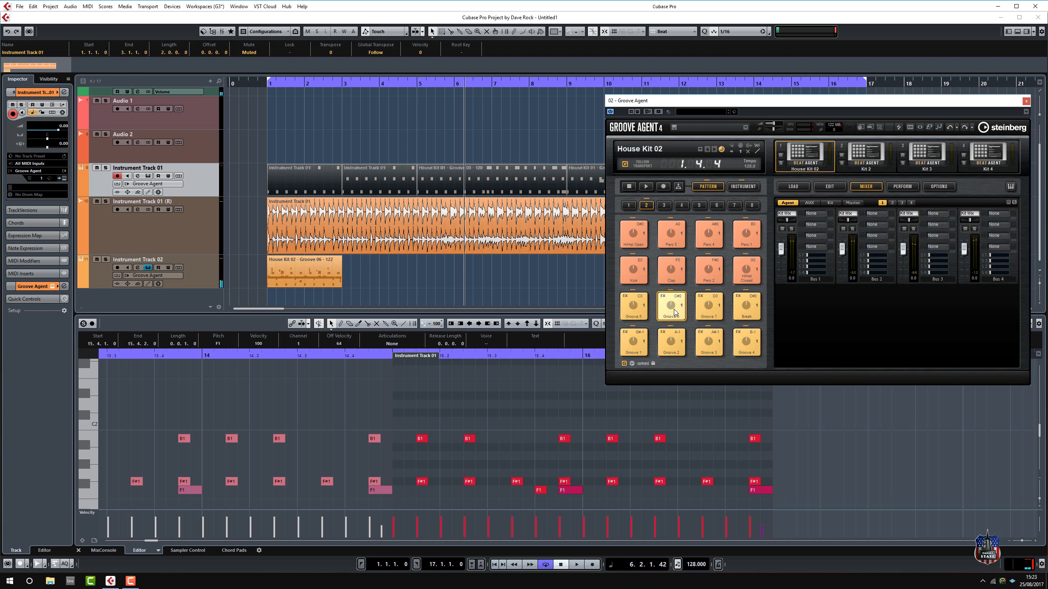
{"action": "left_click", "coordinate": [833, 186]}
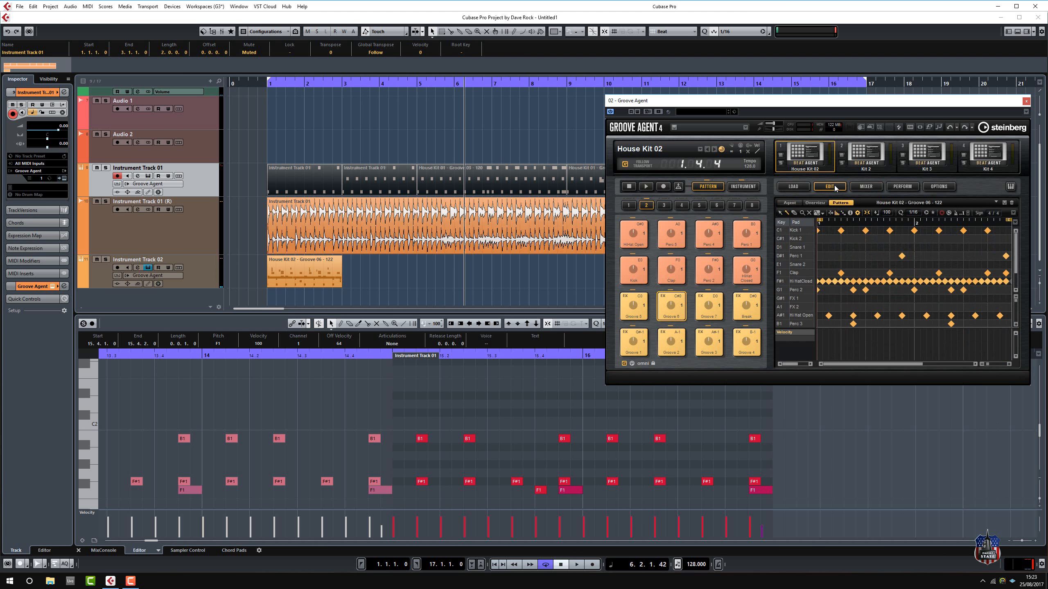
{"action": "left_click", "coordinate": [779, 283]}
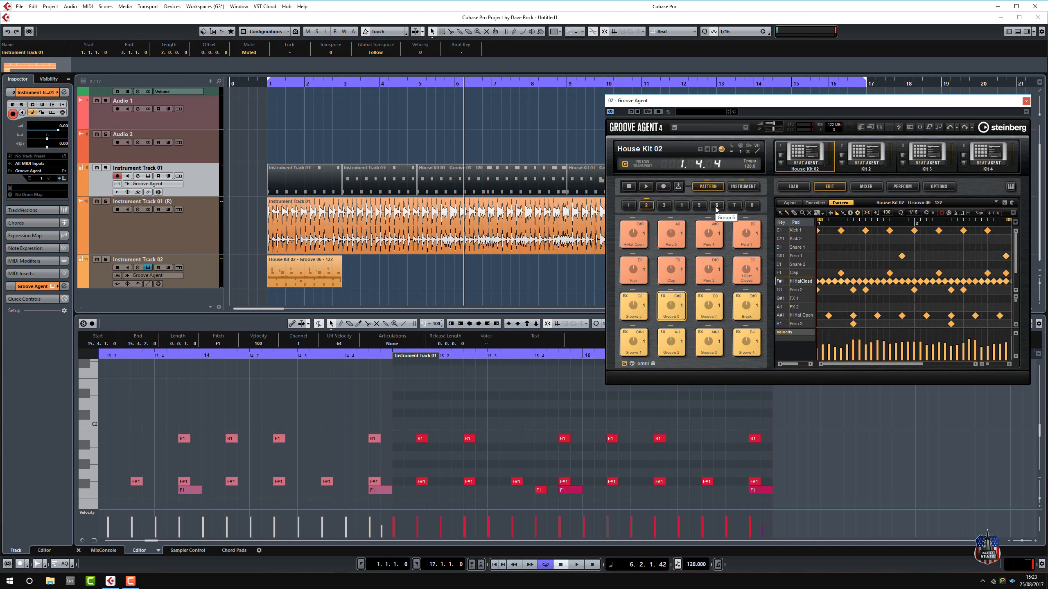
Copy the Groove 6 pad and paste it onto the C1 pattern pad of group 3
{"action": "right_click", "coordinate": [676, 310]}
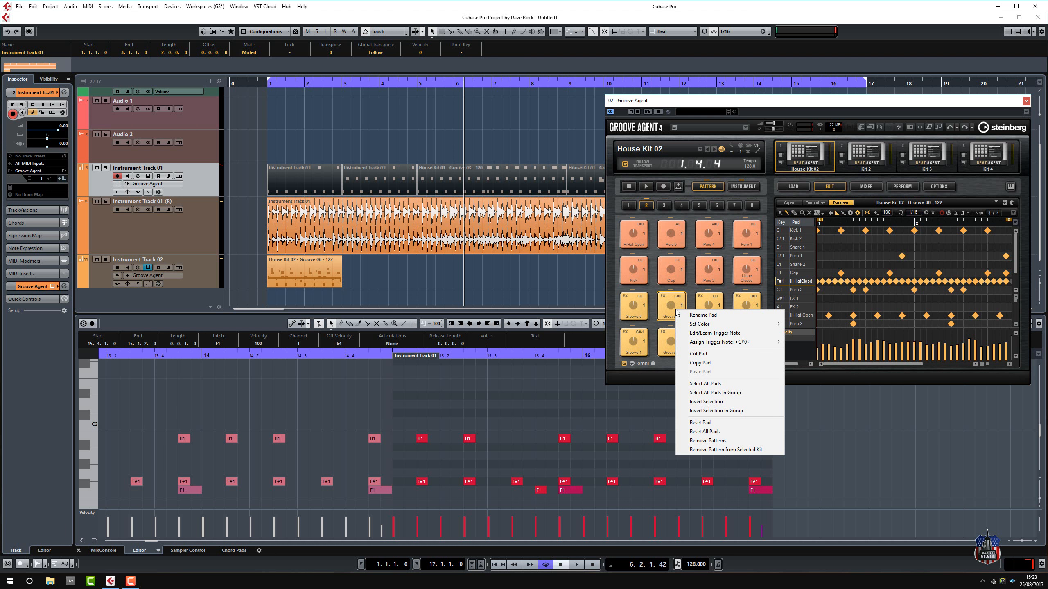
{"action": "left_click", "coordinate": [708, 364]}
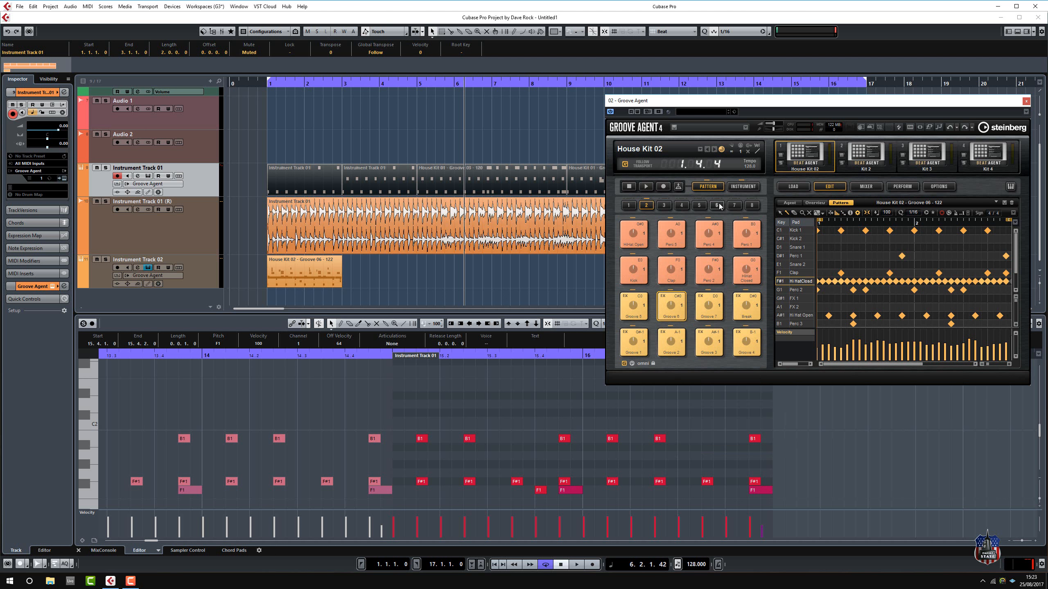
{"action": "left_click", "coordinate": [667, 206]}
{"action": "left_click", "coordinate": [643, 333]}
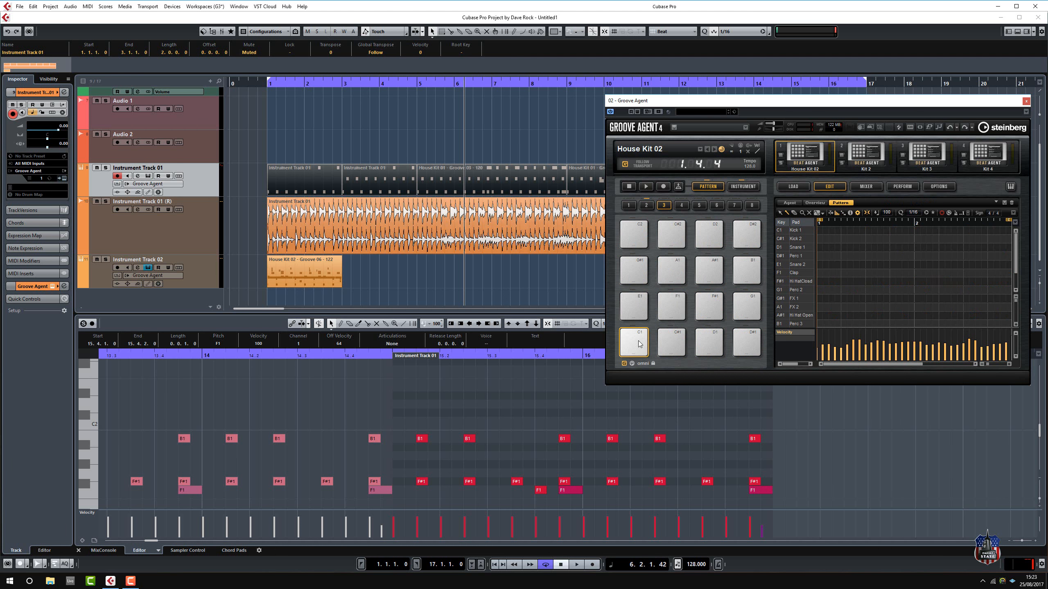
{"action": "right_click", "coordinate": [639, 342]}
{"action": "left_click", "coordinate": [668, 405]}
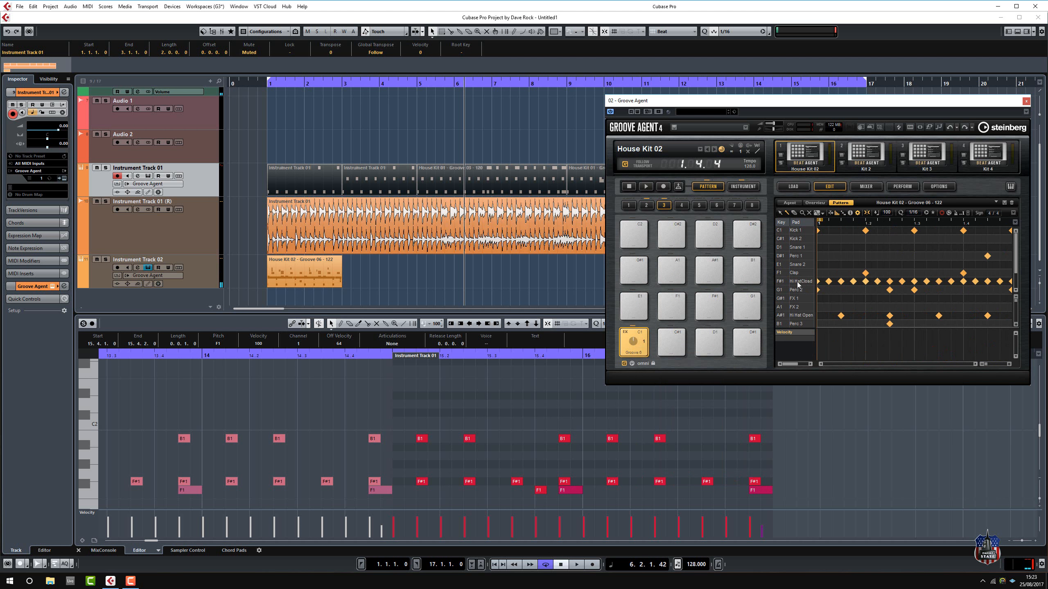
Delete the Hi Hat Closed notes from the first bar of the copied groove and play it
{"action": "left_click", "coordinate": [785, 285]}
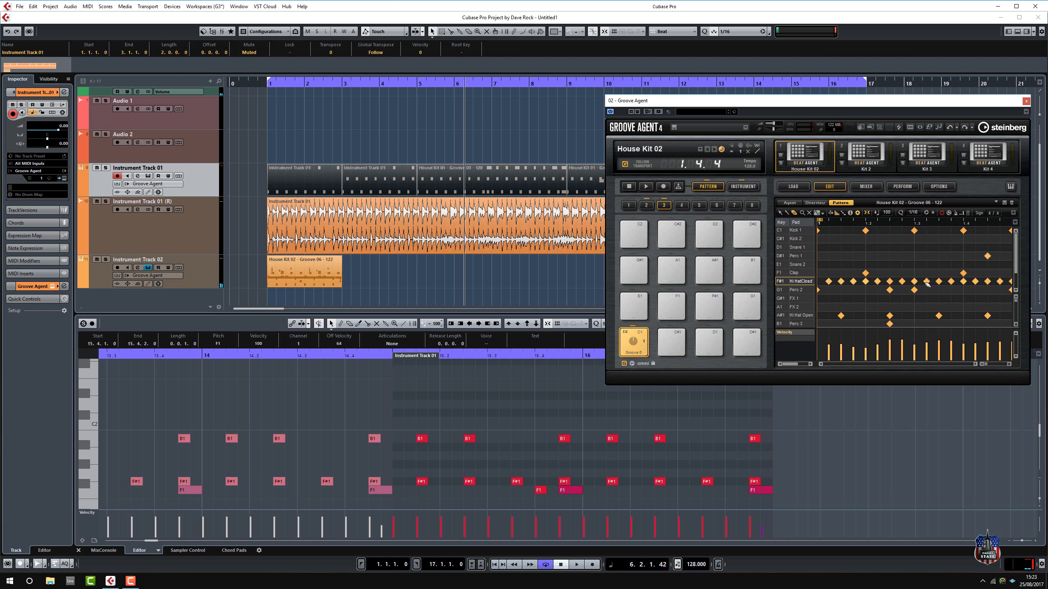
{"action": "left_click_drag", "start_coordinate": [939, 284], "coordinate": [838, 284]}
{"action": "key", "text": "Delete"}
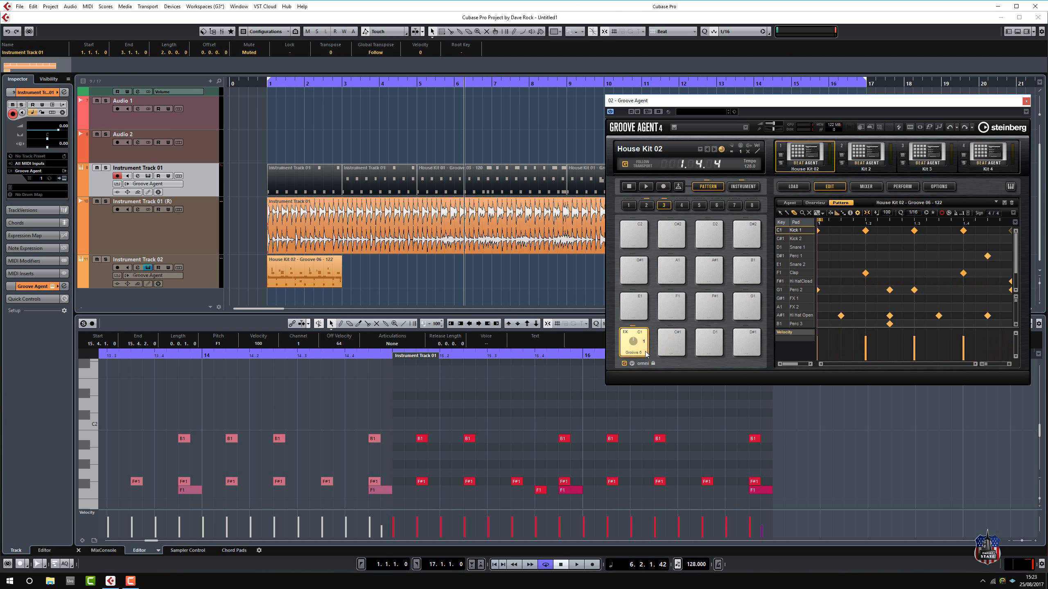
{"action": "left_click", "coordinate": [646, 187]}
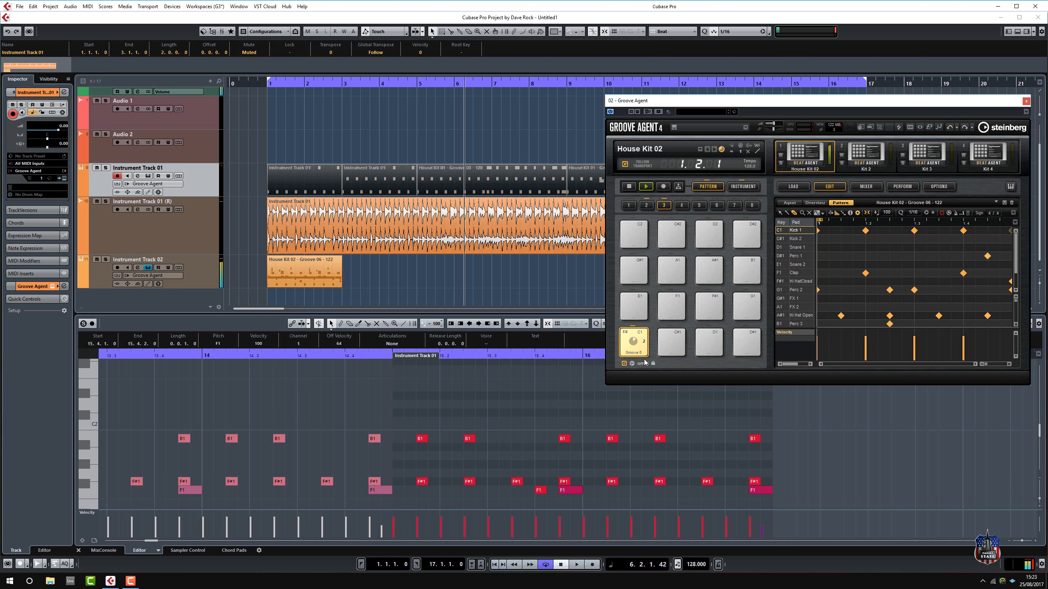
{"action": "left_click", "coordinate": [633, 189]}
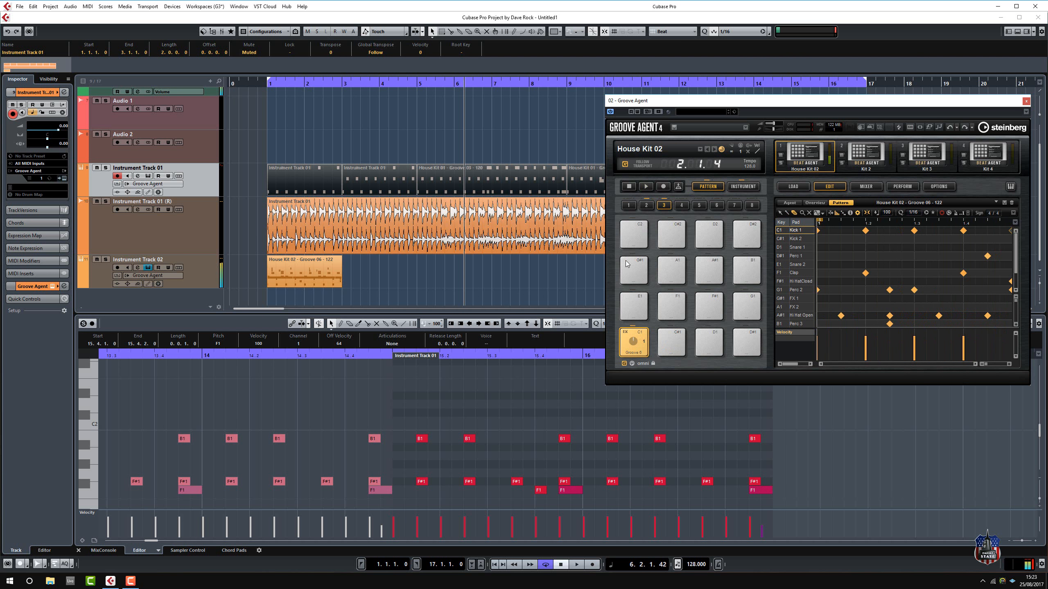
Move the Groove 6 part on Instrument Track 02 to bar 9 and place the edited group 3 copy at bar 1
{"action": "left_click_drag", "start_coordinate": [310, 275], "coordinate": [590, 280]}
{"action": "left_click_drag", "start_coordinate": [632, 345], "coordinate": [289, 272]}
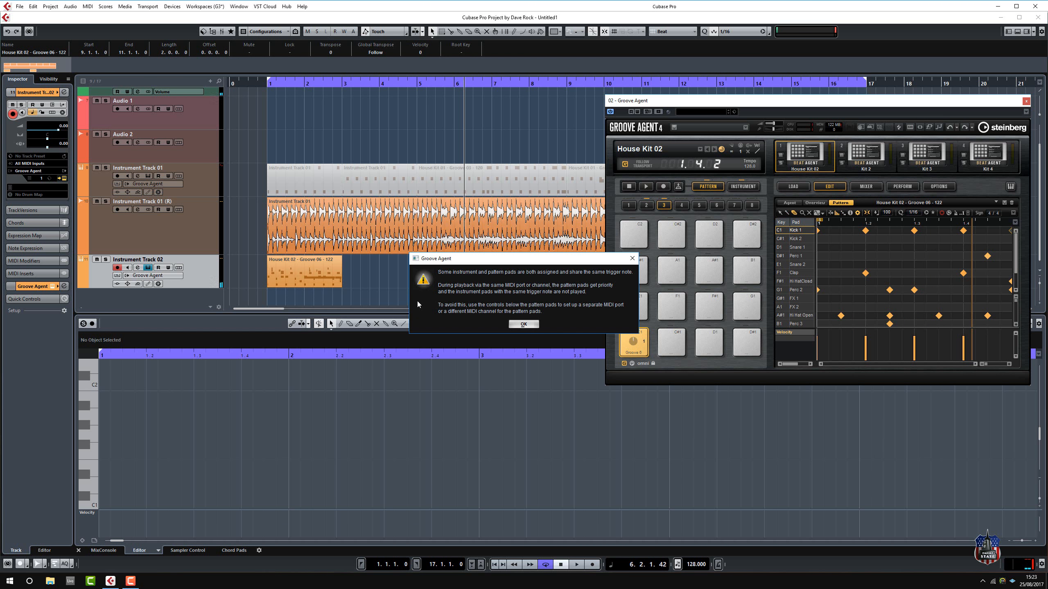
Repeat the bar 1 part up to bar 9 and the bar 9 part up to bar 17 on Instrument Track 02
{"action": "left_click", "coordinate": [510, 324]}
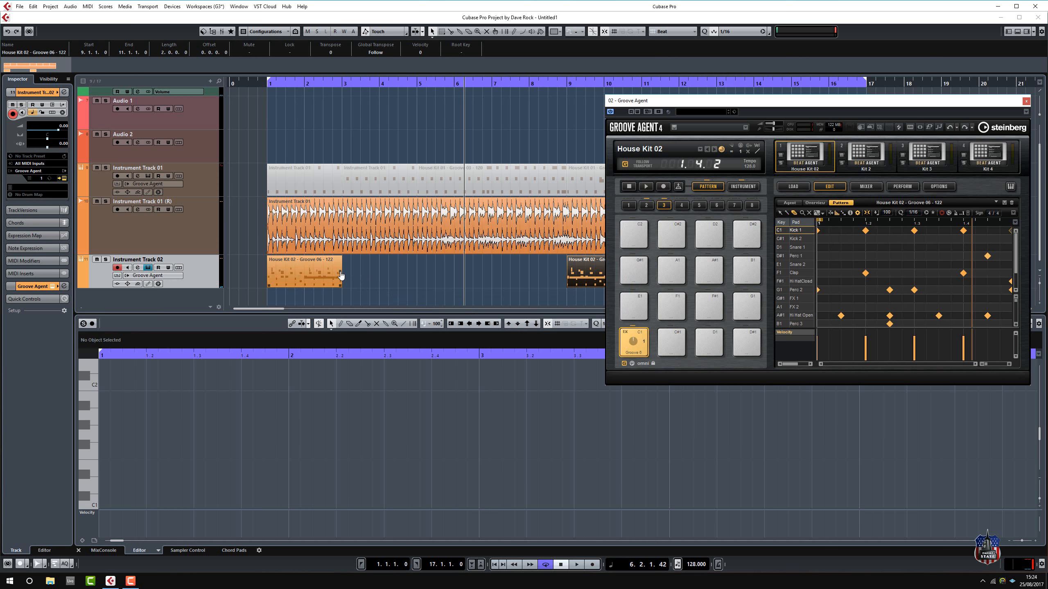
{"action": "left_click_drag", "start_coordinate": [341, 273], "coordinate": [532, 280]}
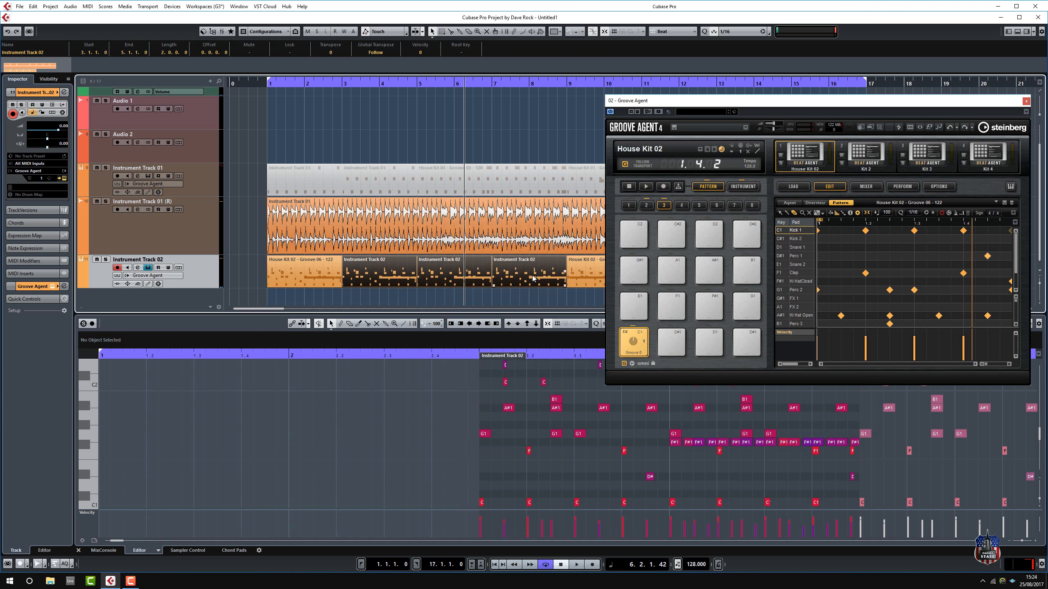
{"action": "left_click_drag", "start_coordinate": [807, 103], "coordinate": [499, 312]}
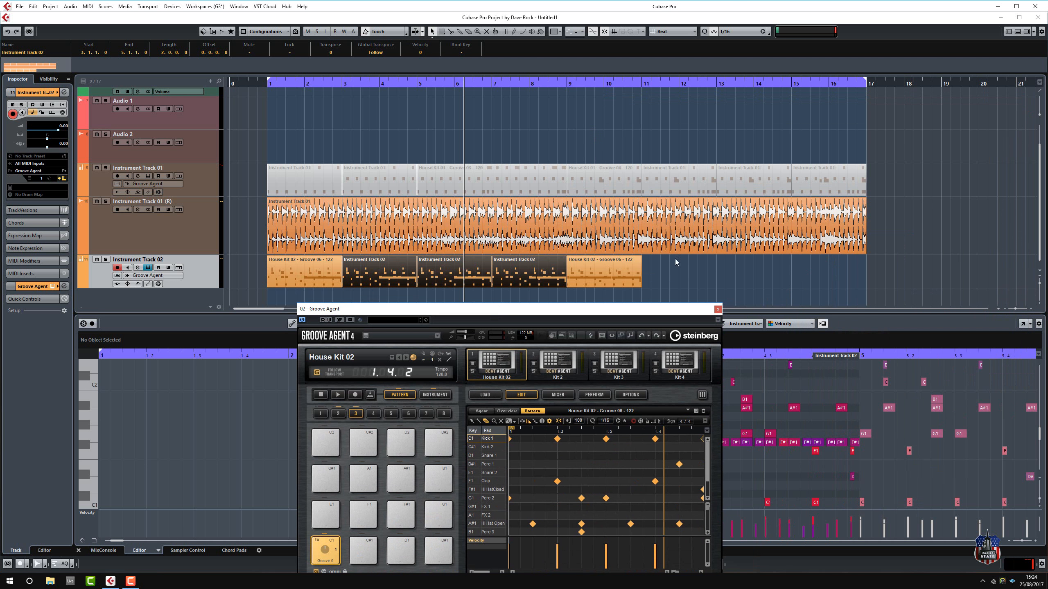
{"action": "left_click", "coordinate": [607, 273]}
{"action": "left_click_drag", "start_coordinate": [640, 284], "coordinate": [829, 276]}
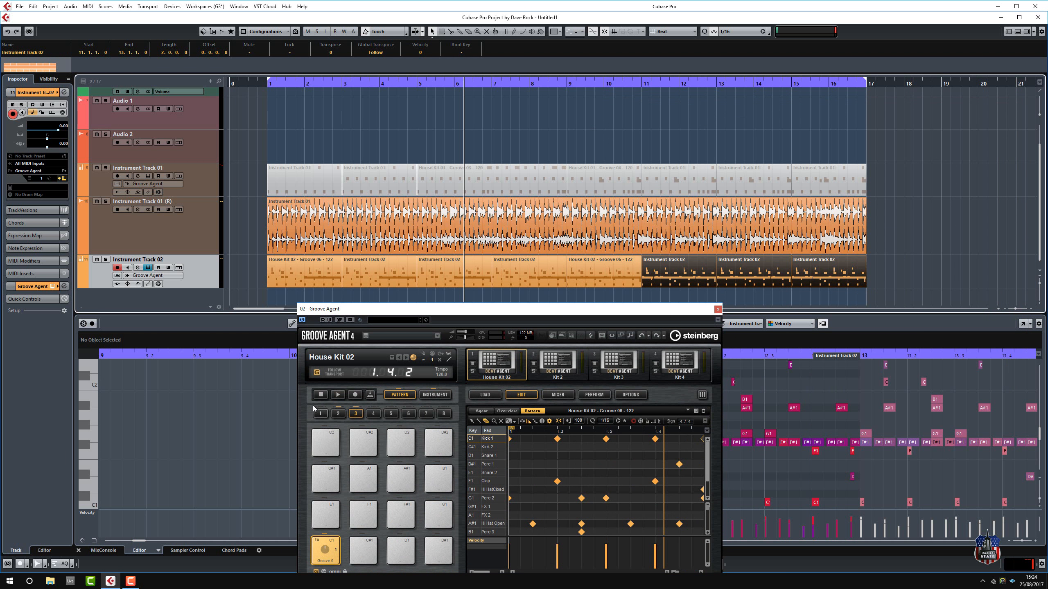
Close Groove Agent and play the whole arrangement from the start to hear both drum parts together
{"action": "left_click", "coordinate": [718, 309]}
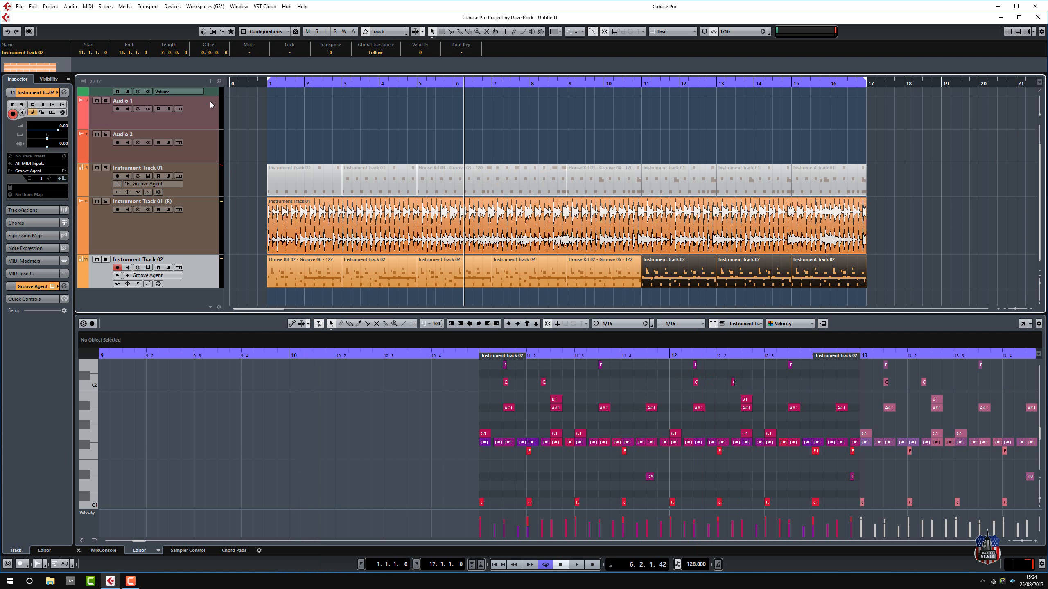
{"action": "double_click", "coordinate": [250, 83]}
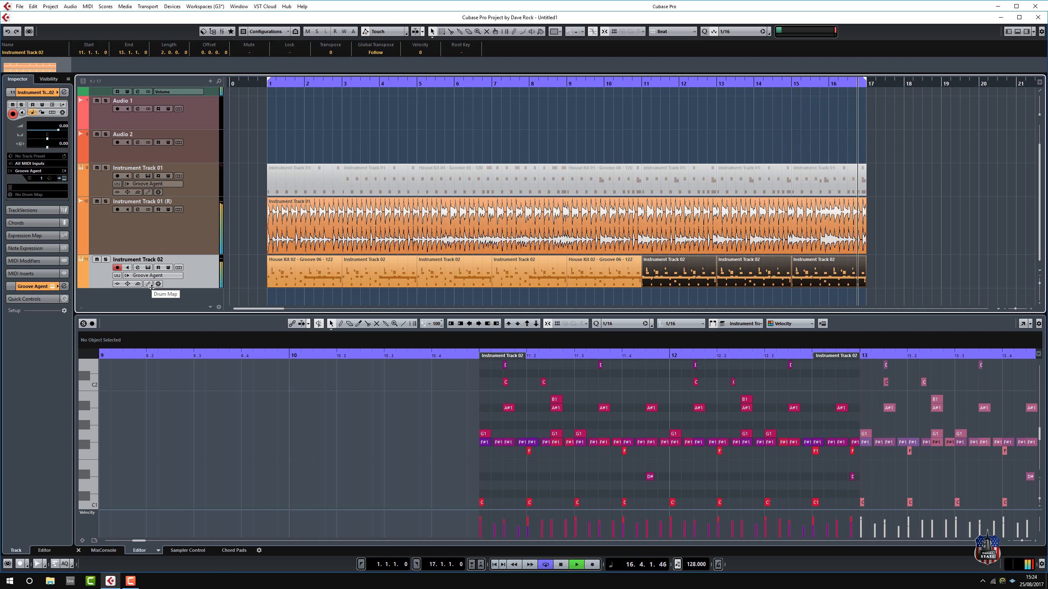
{"action": "key", "text": "space"}
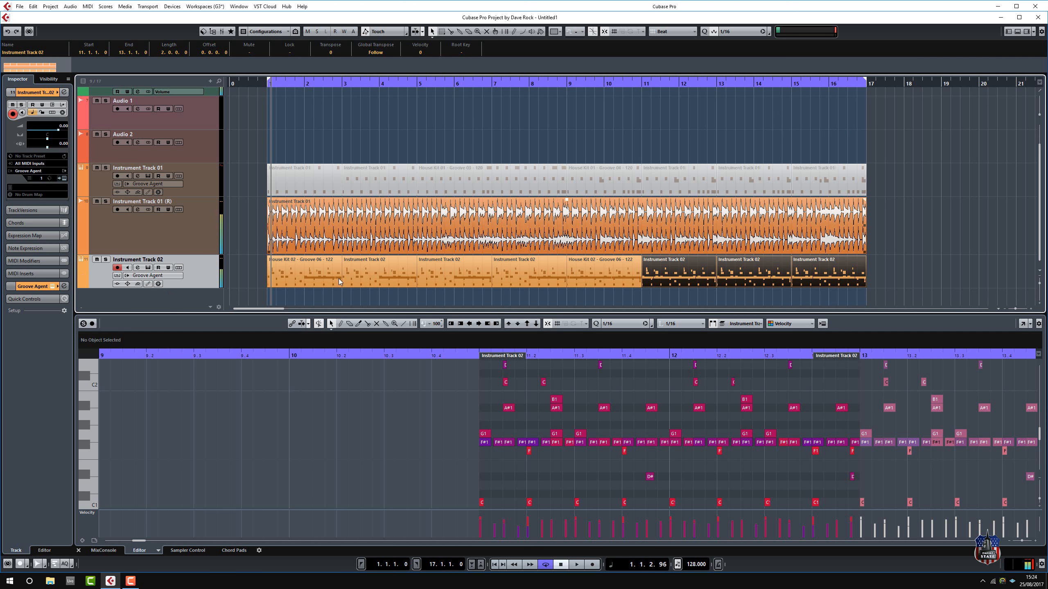
Delete all the F#1 hi-hat notes from the first part on Instrument Track 02
{"action": "left_click", "coordinate": [299, 278]}
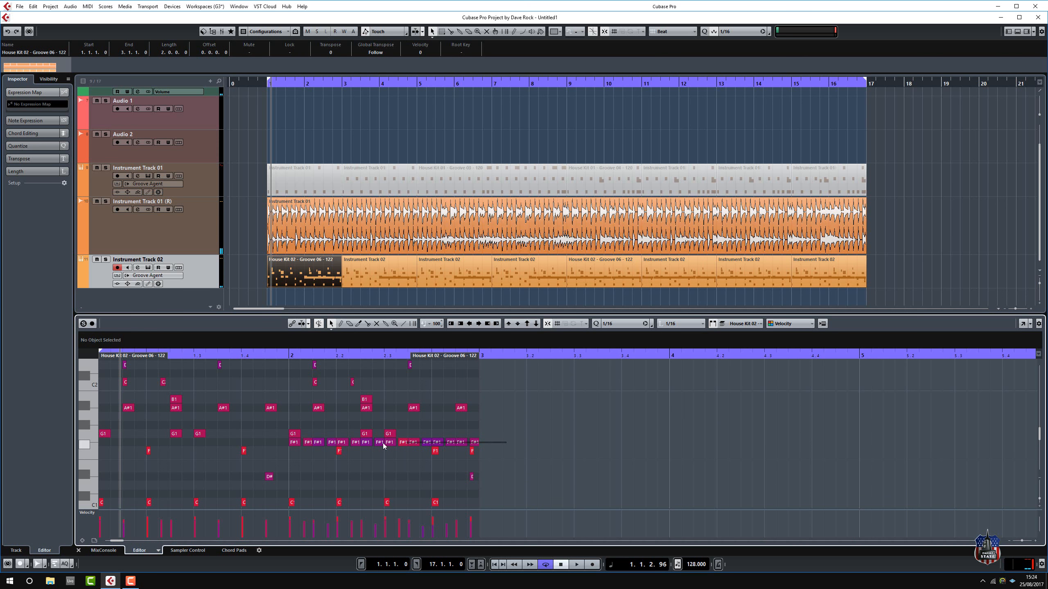
{"action": "double_click", "coordinate": [290, 442], "text": "shift"}
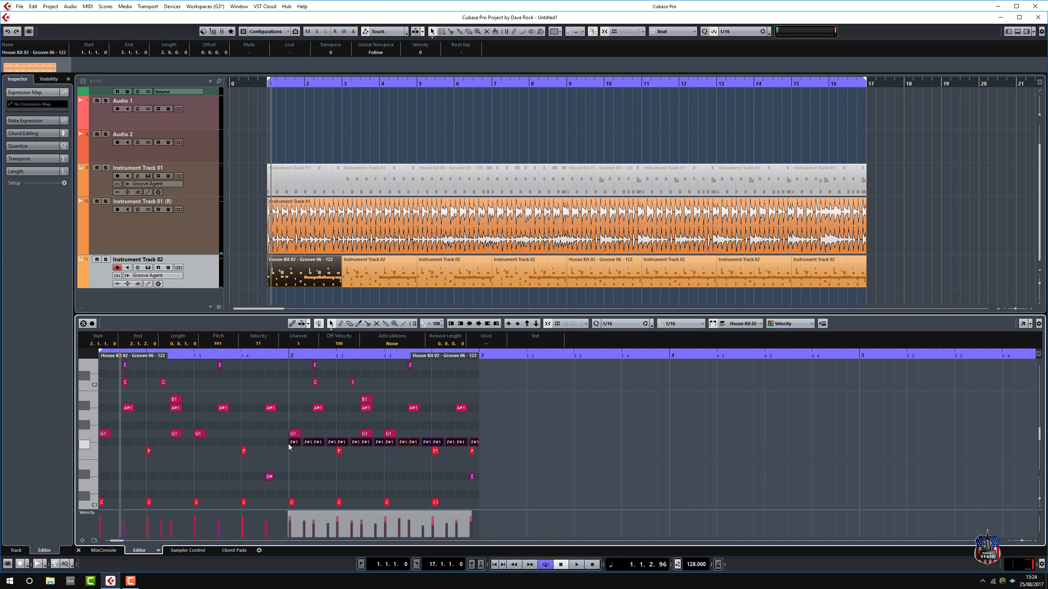
{"action": "key", "text": "Delete"}
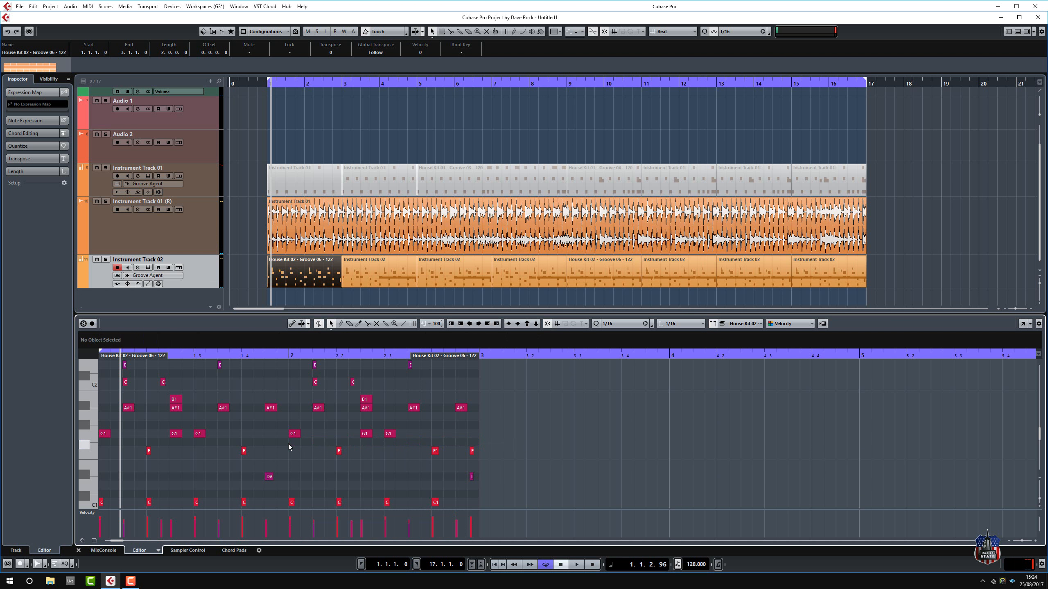
Replace the Instrument Track 02 parts at bars 3 and 5 with repeats of the edited bar 1 part
{"action": "left_click", "coordinate": [383, 279]}
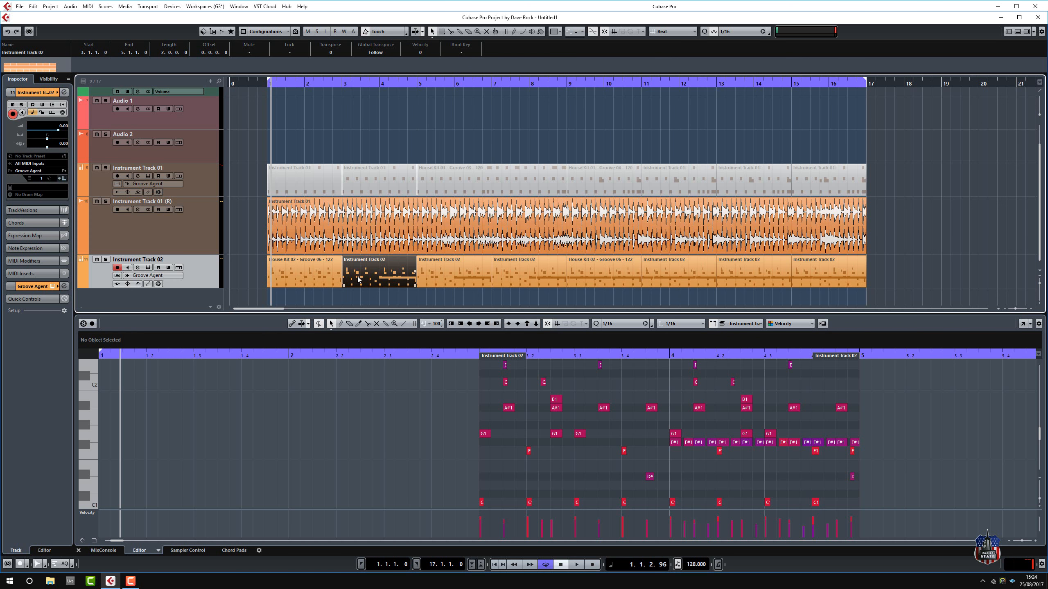
{"action": "left_click_drag", "start_coordinate": [358, 280], "coordinate": [432, 280]}
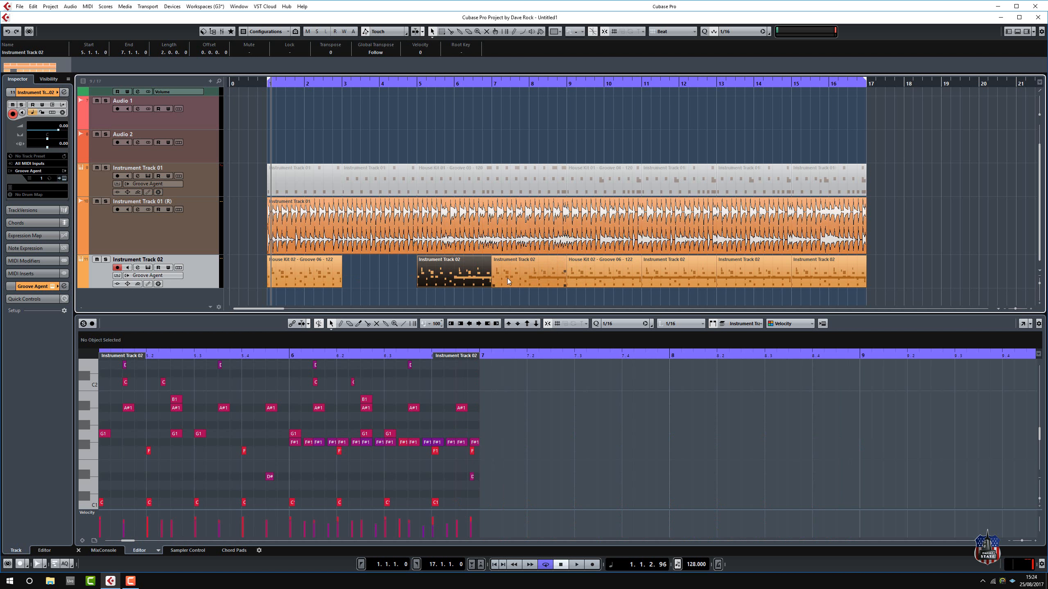
{"action": "key", "text": "Delete"}
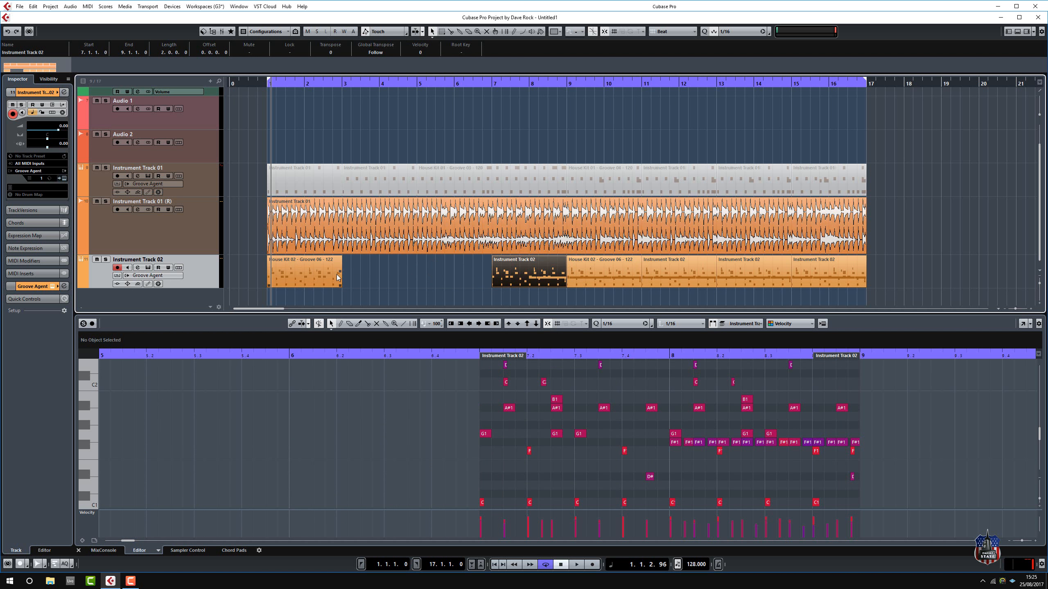
{"action": "left_click_drag", "start_coordinate": [339, 274], "coordinate": [452, 269]}
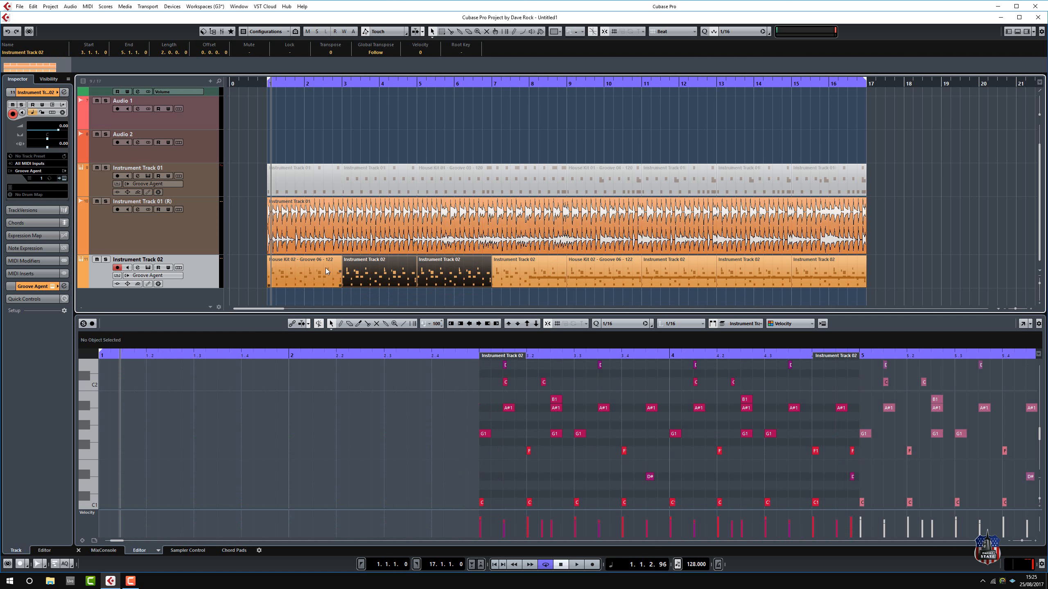
Deselect the parts and play the arrangement to check the hi-hat entry on Instrument Track 02
{"action": "left_click", "coordinate": [333, 291]}
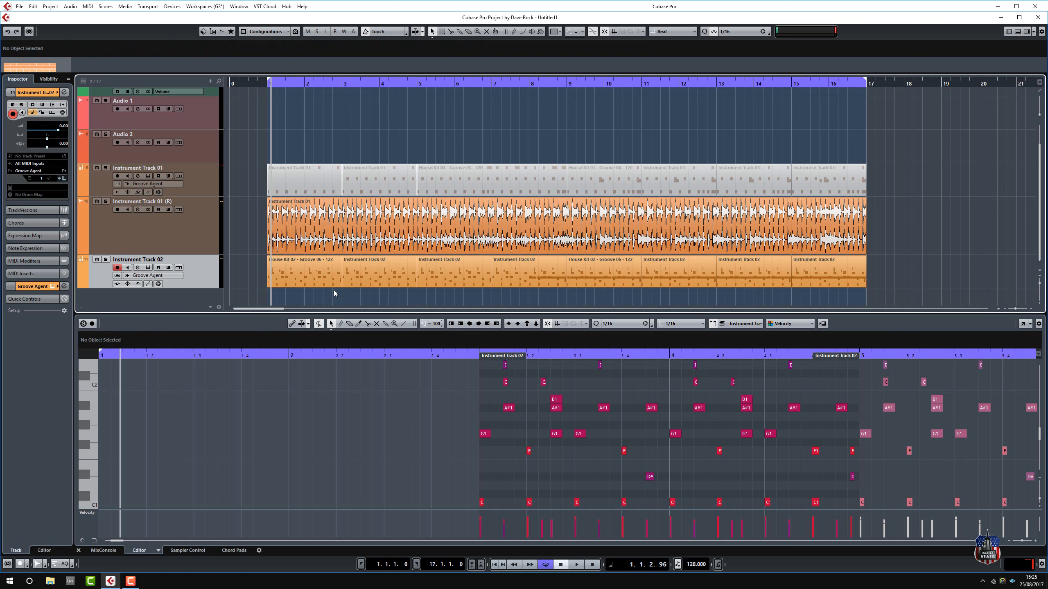
{"action": "key", "text": "space"}
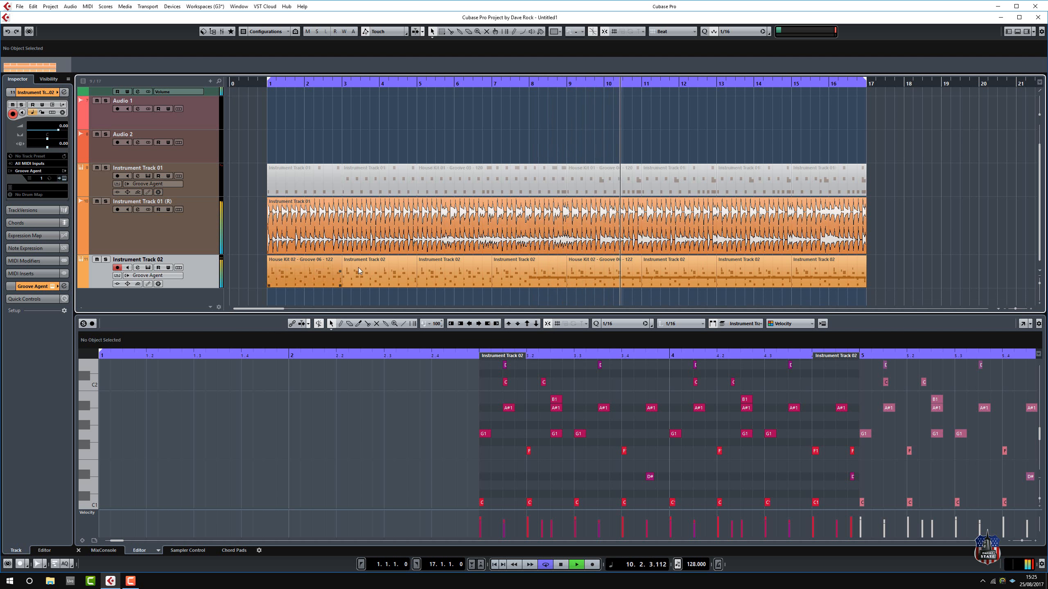
{"action": "key", "text": "space"}
Replace the Instrument Track 02 part at bar 5 with a copy of the bar 7 part and play the arrangement
{"action": "left_click", "coordinate": [454, 277]}
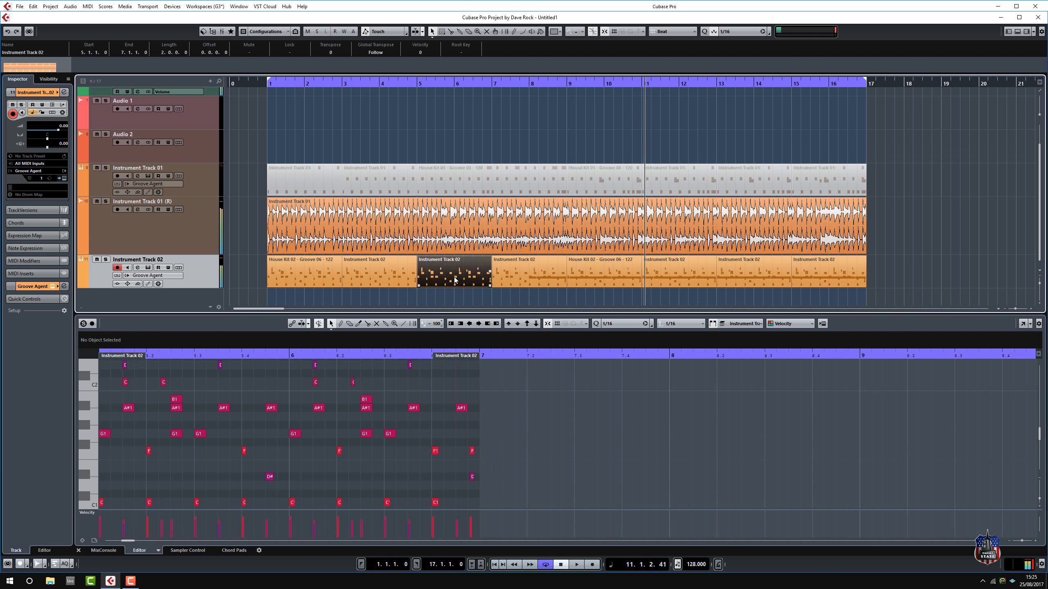
{"action": "key", "text": "Delete"}
{"action": "left_click_drag", "start_coordinate": [555, 275], "coordinate": [478, 274]}
{"action": "key", "text": "space"}
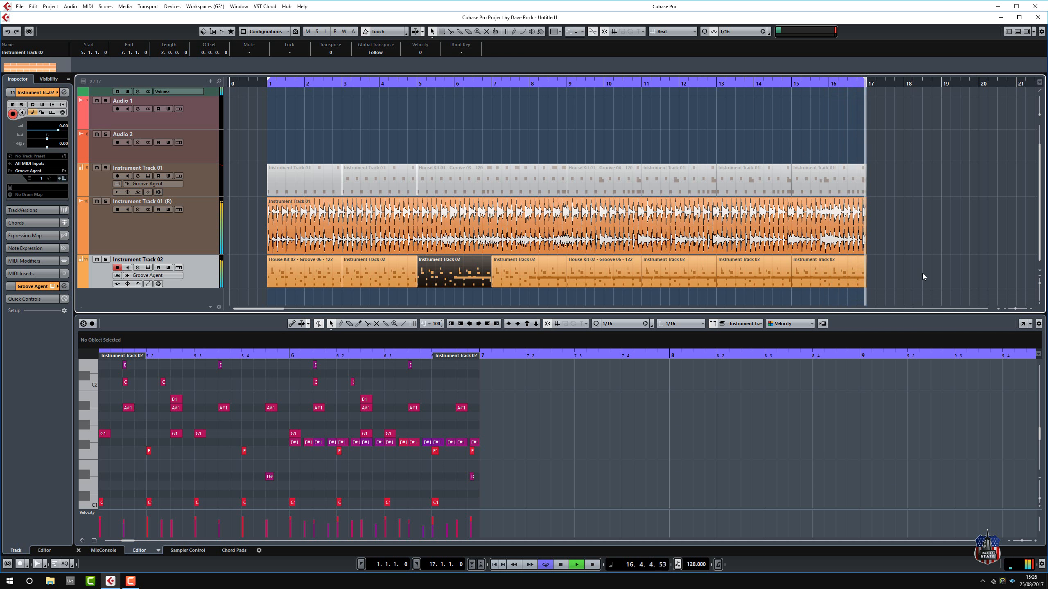
Render all the Instrument Track 02 parts to audio and collapse Instrument Tracks 02 and 01 to minimum height
{"action": "left_click_drag", "start_coordinate": [907, 274], "coordinate": [257, 274]}
{"action": "key", "text": "alt+r"}
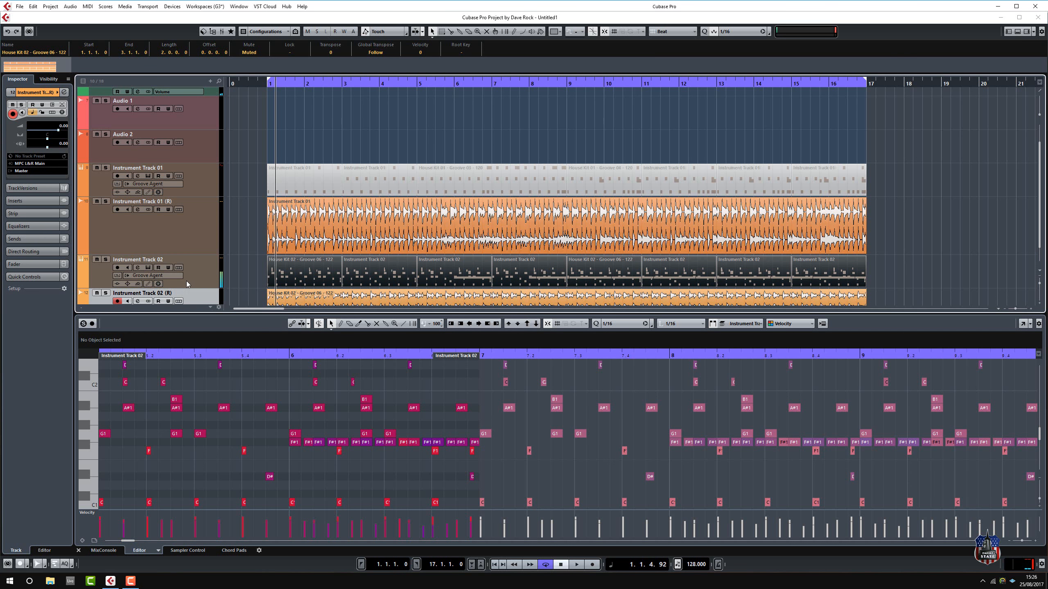
{"action": "left_click_drag", "start_coordinate": [192, 287], "coordinate": [194, 266]}
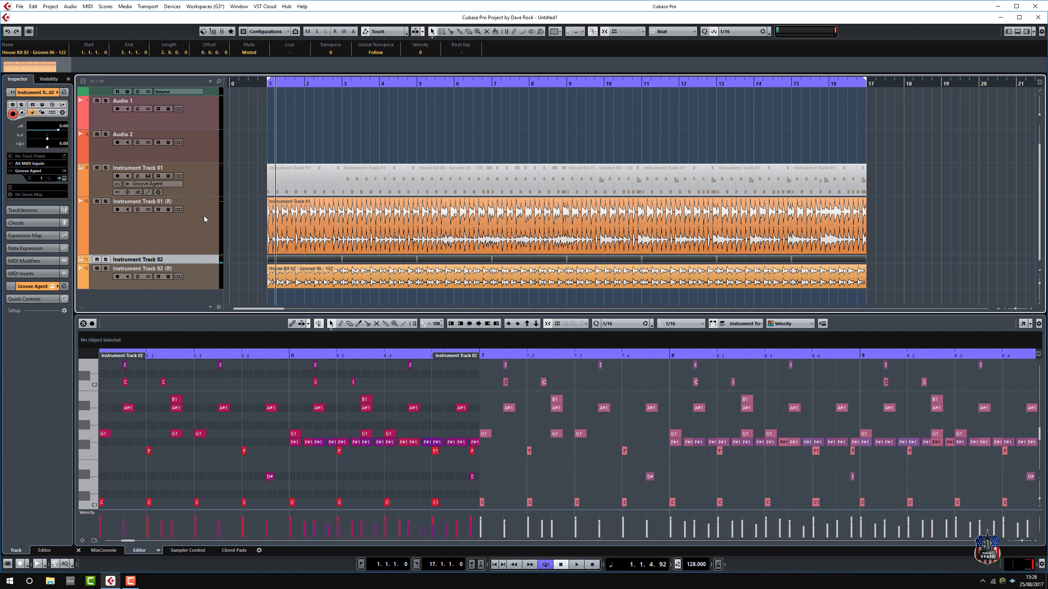
{"action": "left_click_drag", "start_coordinate": [202, 196], "coordinate": [202, 171]}
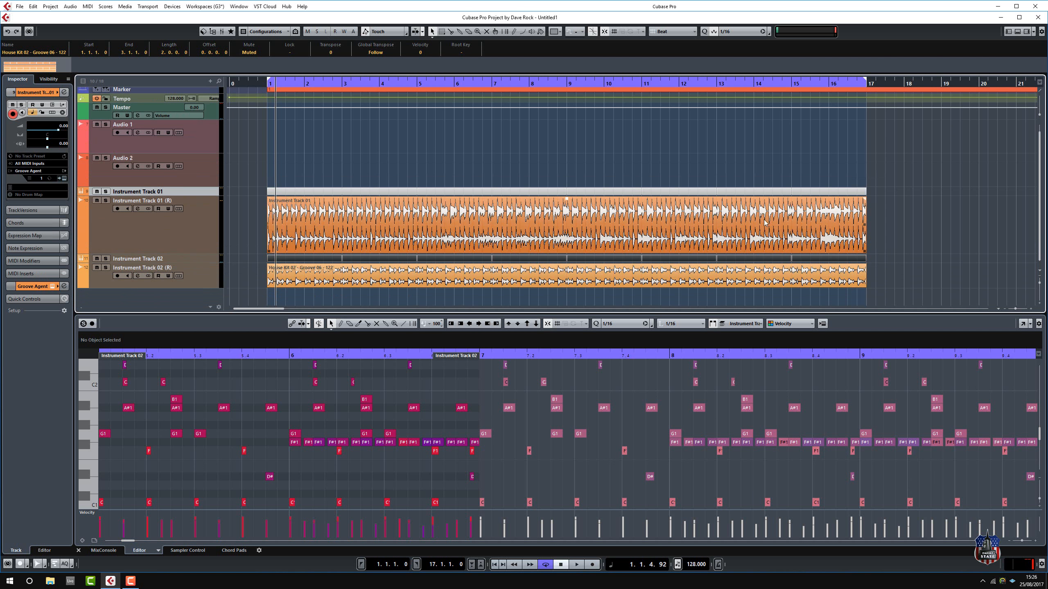
Play the two rendered audio tracks together and select the rendered House Kit 02 event
{"action": "left_click", "coordinate": [949, 226]}
{"action": "key", "text": "space"}
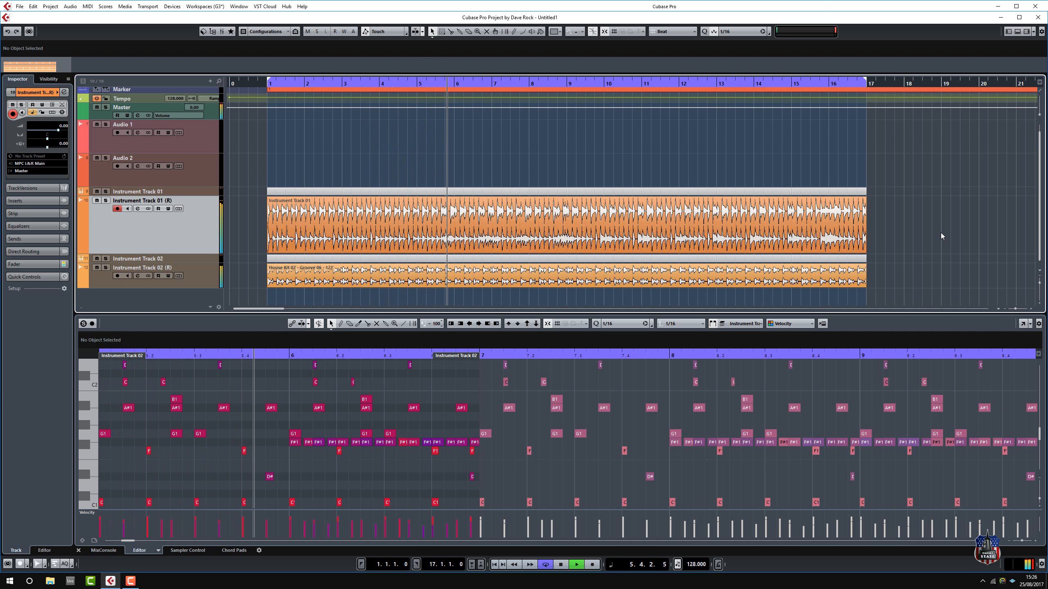
{"action": "left_click", "coordinate": [327, 282]}
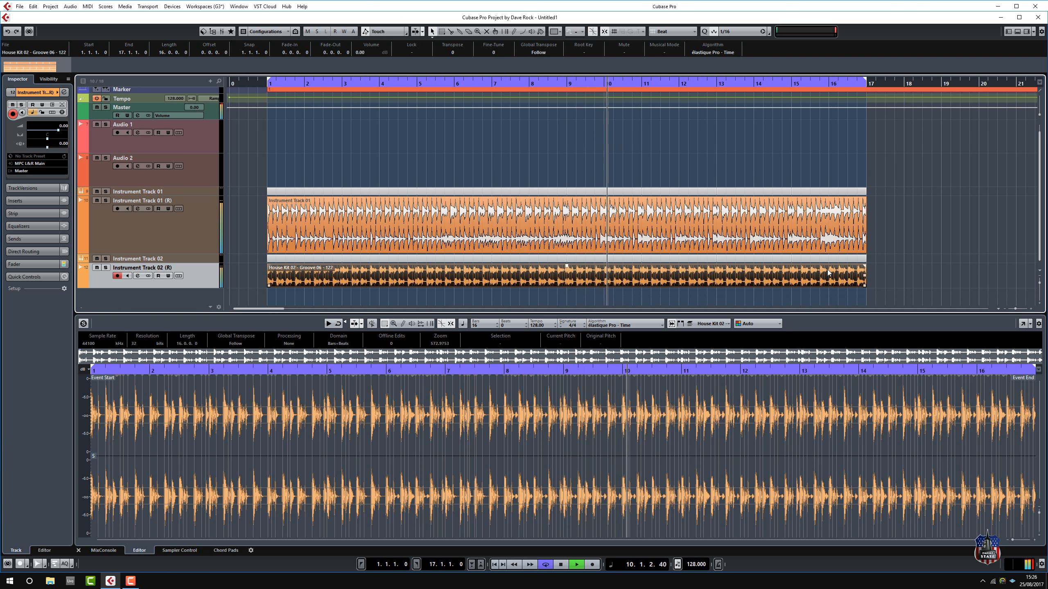
{"action": "key", "text": "space"}
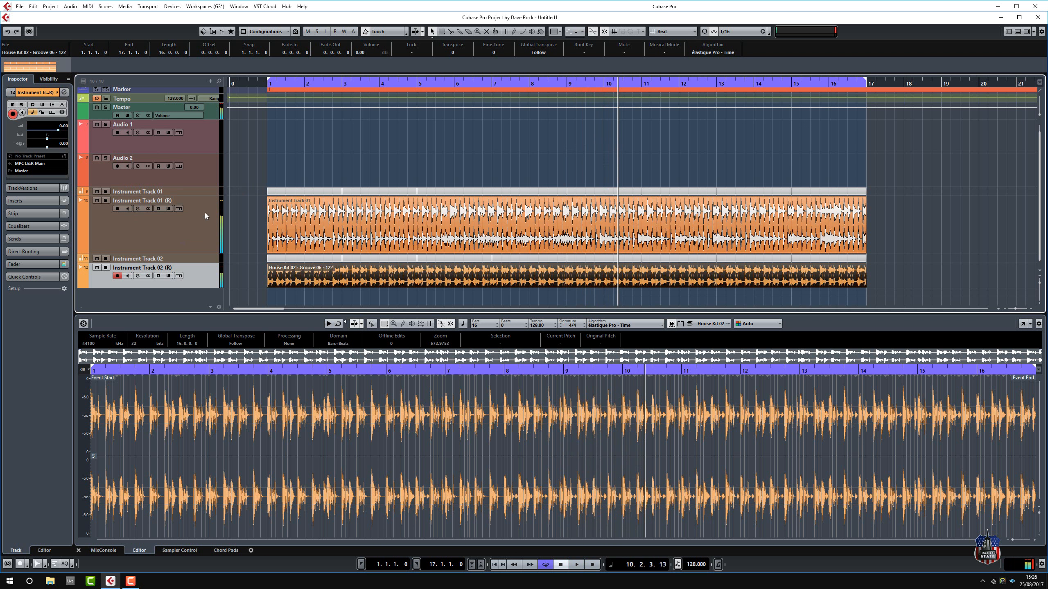
Add one instrument track using Groove Agent, with its output routed to Master
{"action": "right_click", "coordinate": [188, 304]}
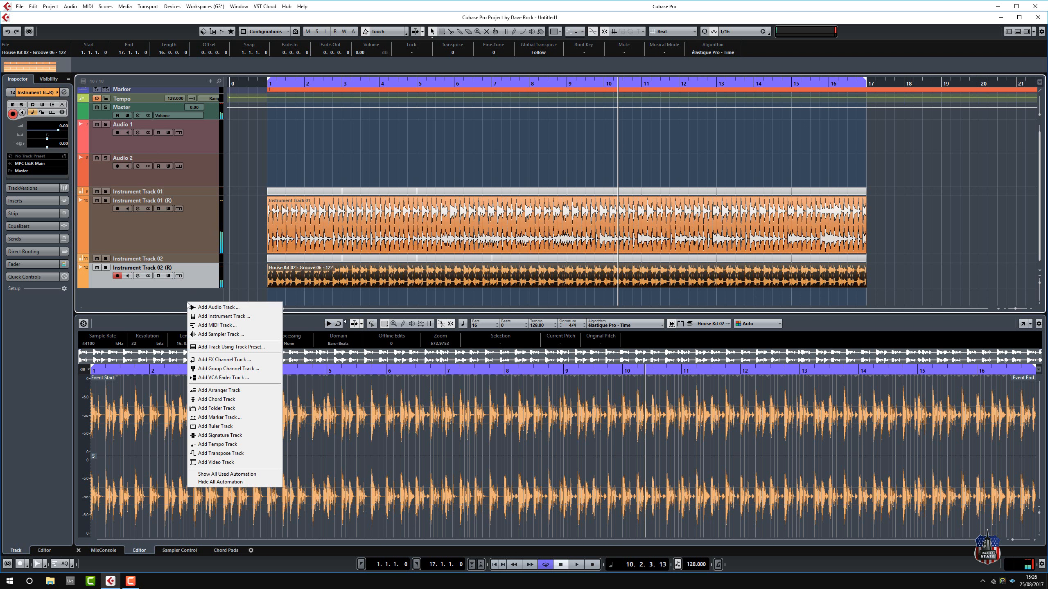
{"action": "left_click", "coordinate": [223, 315]}
{"action": "left_click", "coordinate": [484, 296]}
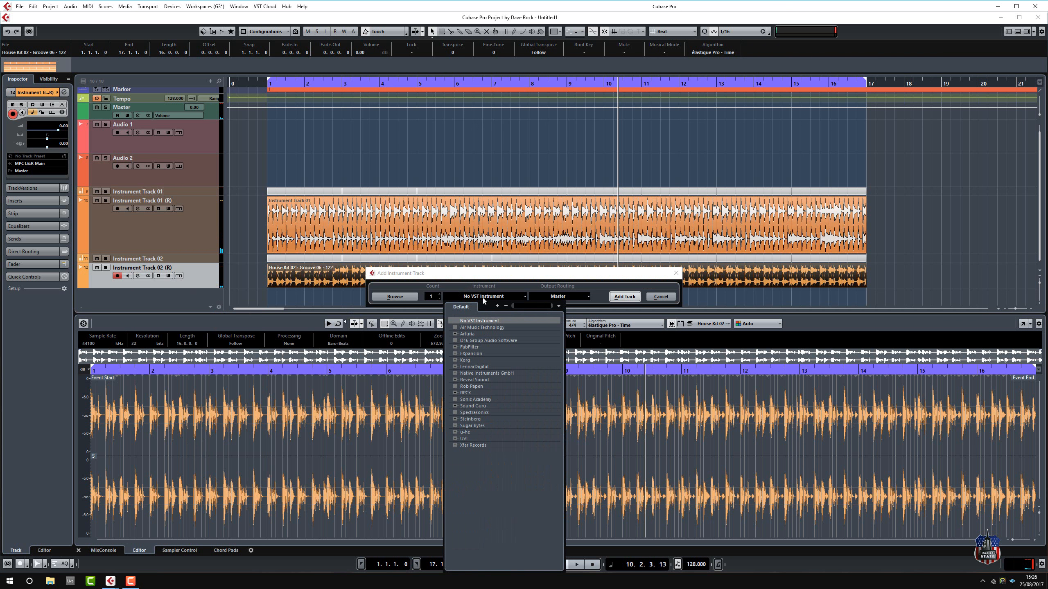
{"action": "type", "text": "gr"}
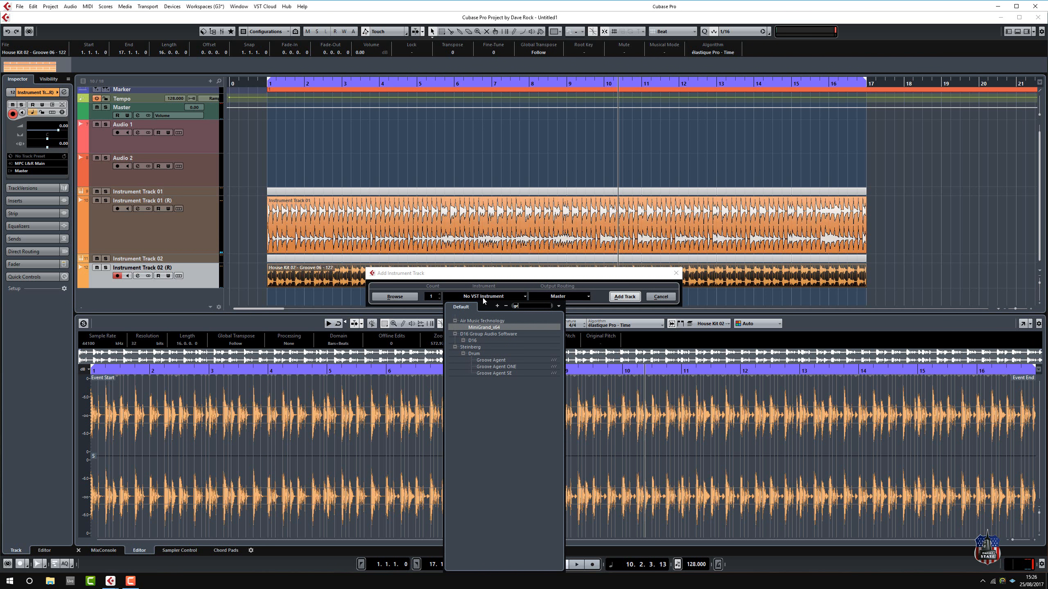
{"action": "left_click", "coordinate": [493, 359]}
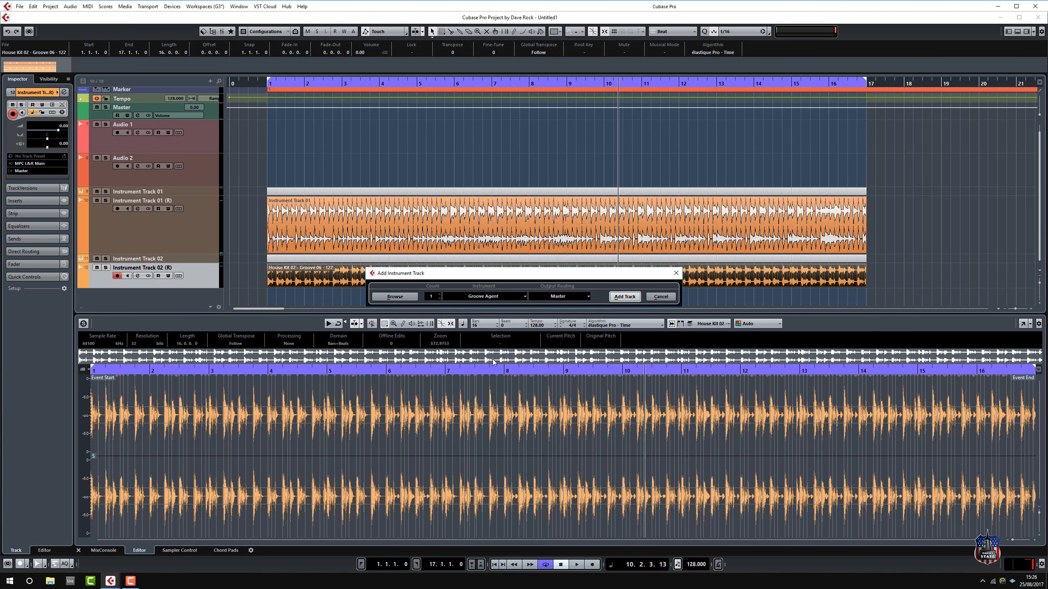
{"action": "left_click", "coordinate": [624, 296]}
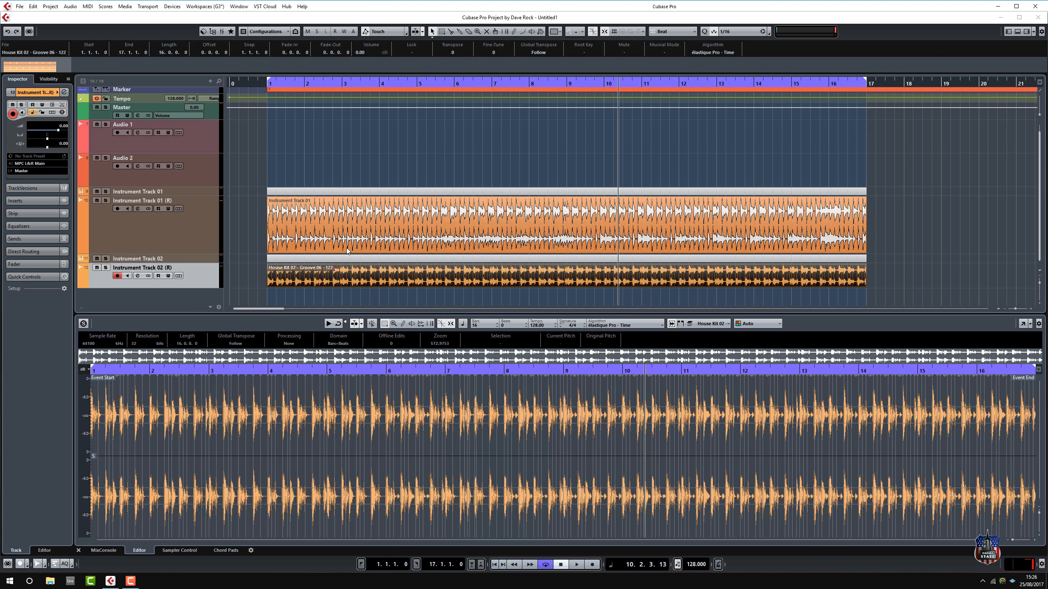
Reposition the new Groove Agent window and check the Classic House kits in its MediaBay
{"action": "left_click_drag", "start_coordinate": [751, 282], "coordinate": [619, 159]}
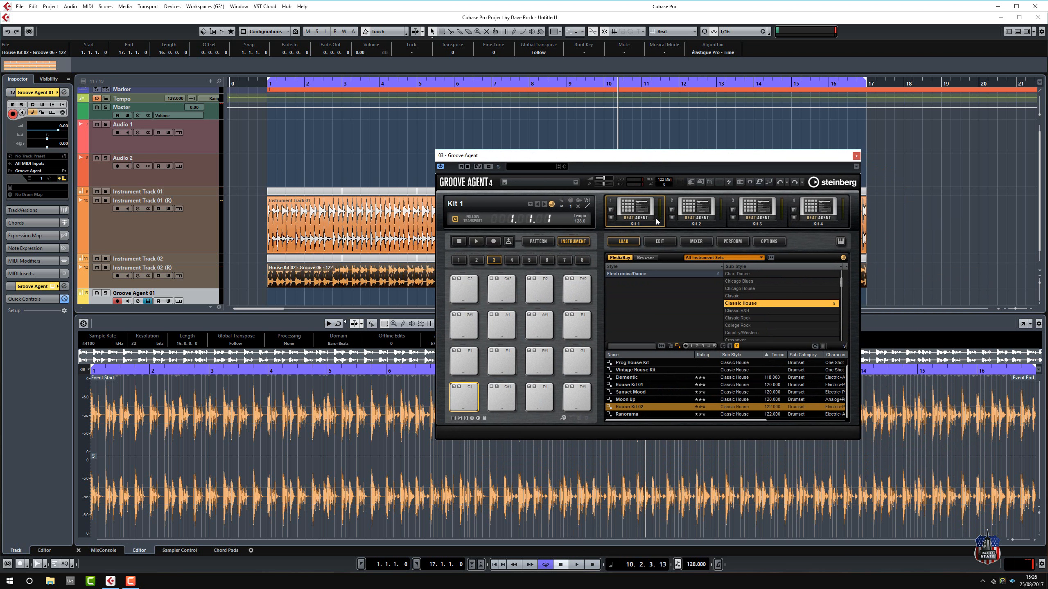
{"action": "left_click", "coordinate": [646, 258]}
{"action": "left_click", "coordinate": [624, 257]}
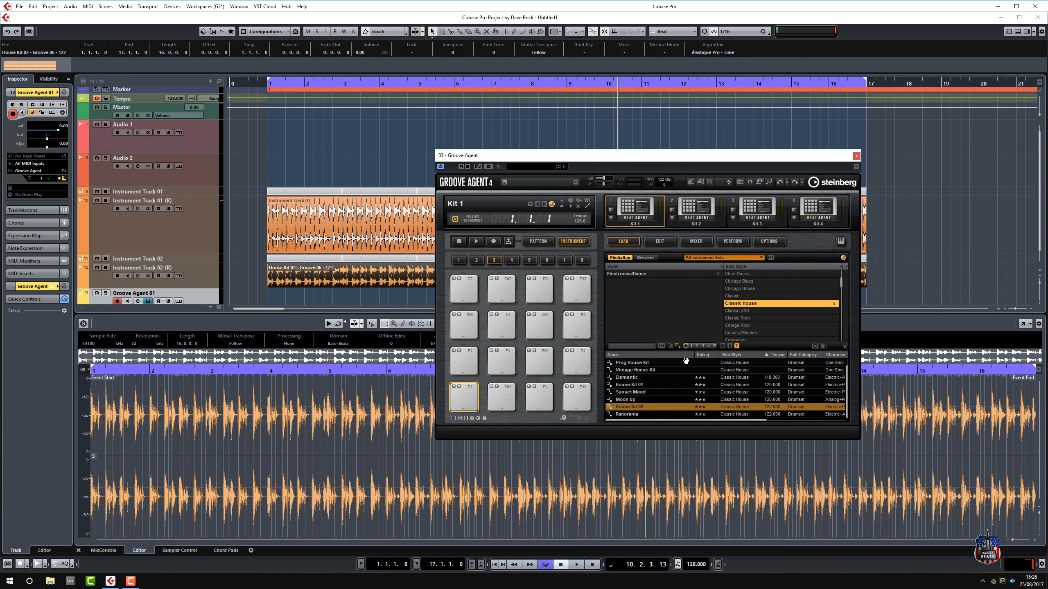
{"action": "left_click", "coordinate": [741, 303]}
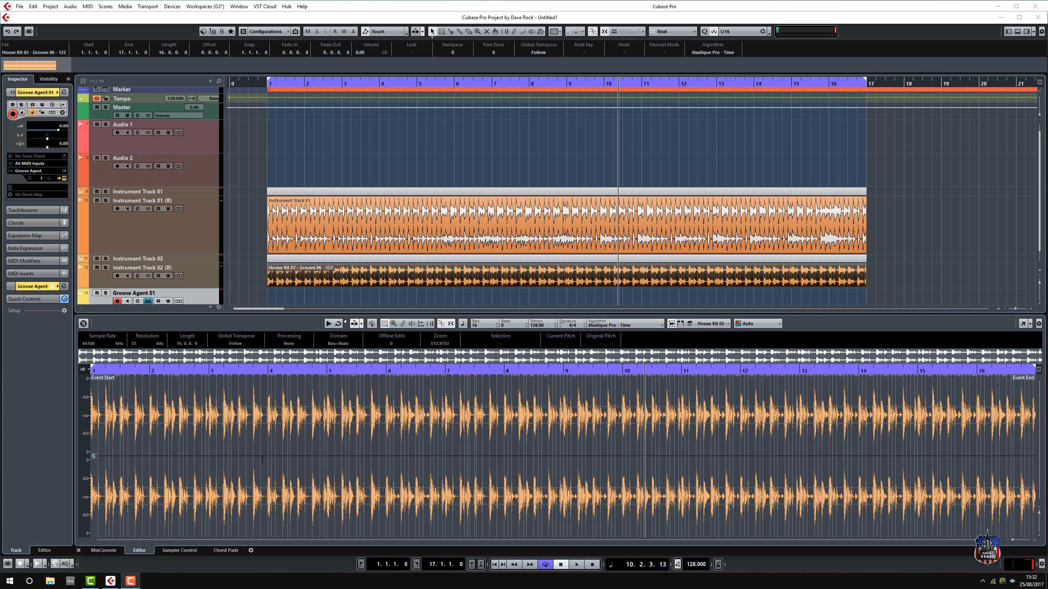
Reopen the Groove Agent instrument on the Groove Agent 01 track
{"action": "scroll", "coordinate": [173, 276], "scroll_direction": "down", "scroll_amount": 1}
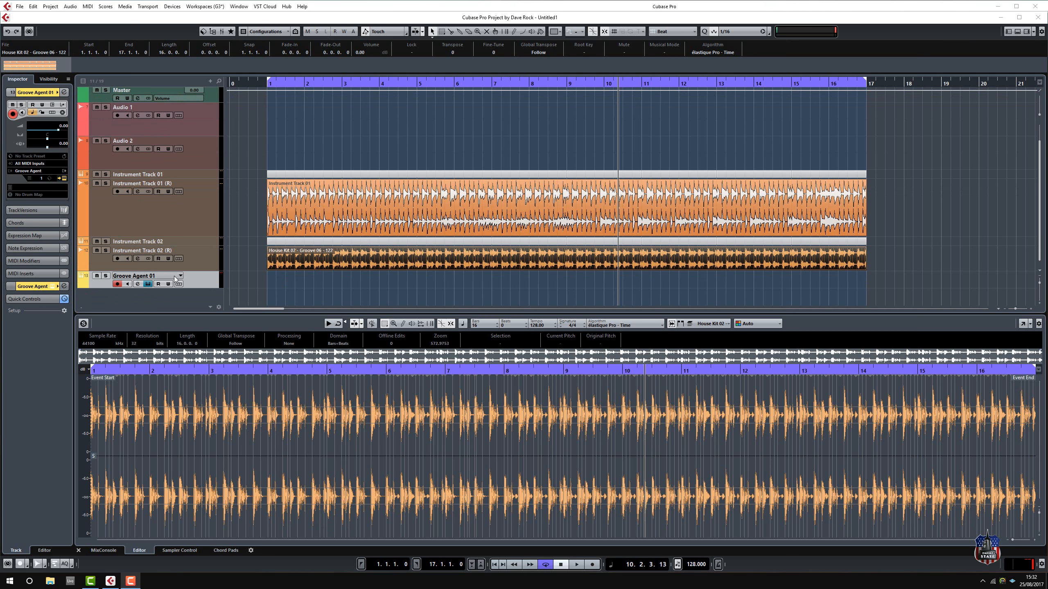
{"action": "left_click", "coordinate": [149, 283]}
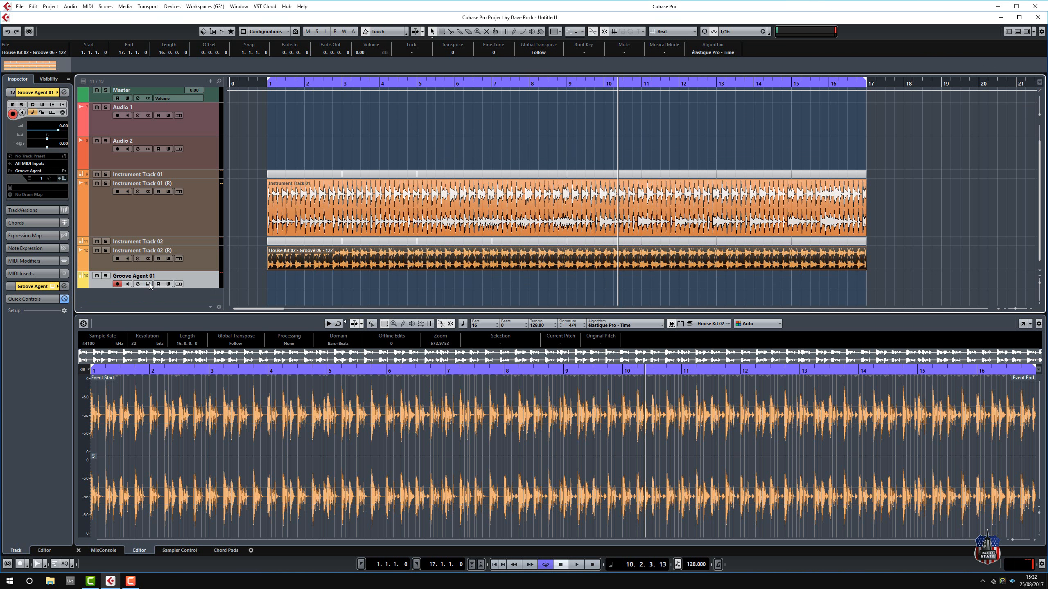
{"action": "left_click", "coordinate": [149, 283]}
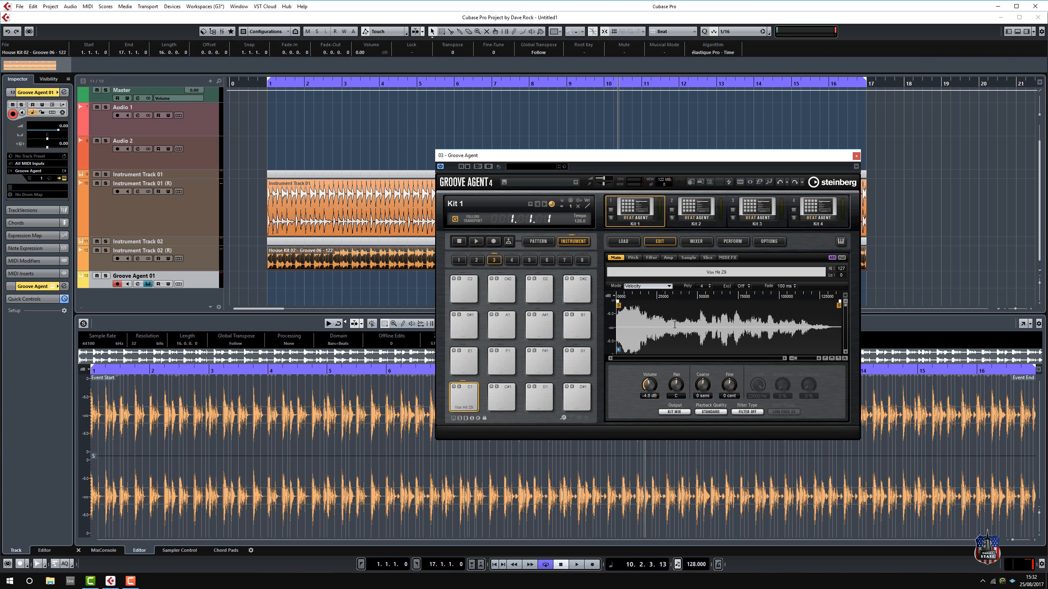
Audition the Vox Hit 29 pad with the Vintage and Turntable playback qualities and restore Standard
{"action": "left_click", "coordinate": [464, 408]}
{"action": "left_click", "coordinate": [472, 401]}
{"action": "left_click", "coordinate": [711, 412]}
{"action": "left_click", "coordinate": [716, 412]}
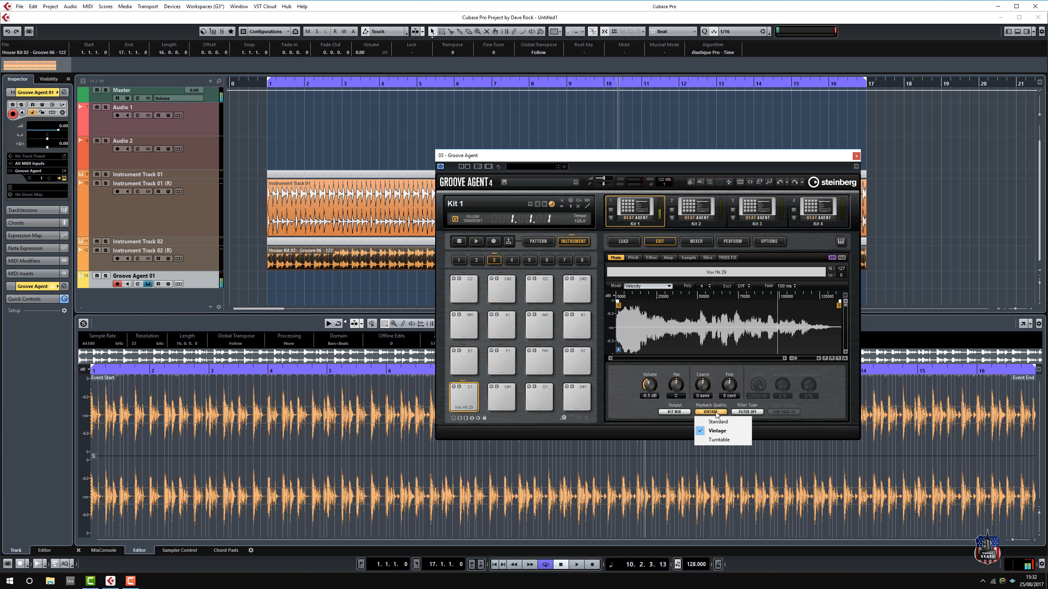
{"action": "left_click", "coordinate": [715, 439]}
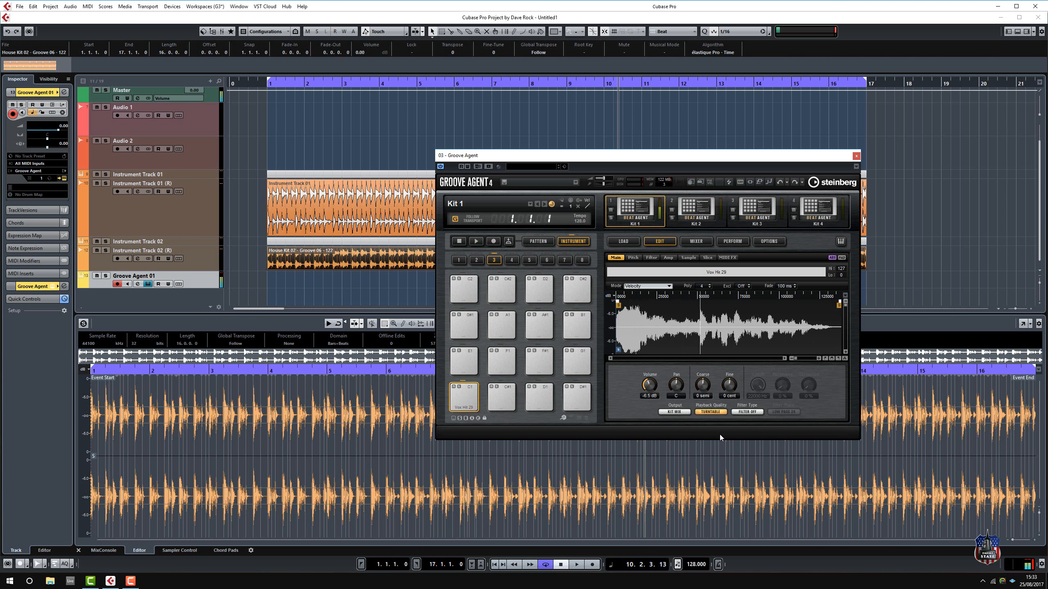
{"action": "left_click", "coordinate": [721, 412]}
{"action": "left_click", "coordinate": [718, 422]}
Set the Vox Hit 29 sample's filter type to Classic and view its pitch and filter envelope settings
{"action": "left_click", "coordinate": [748, 413]}
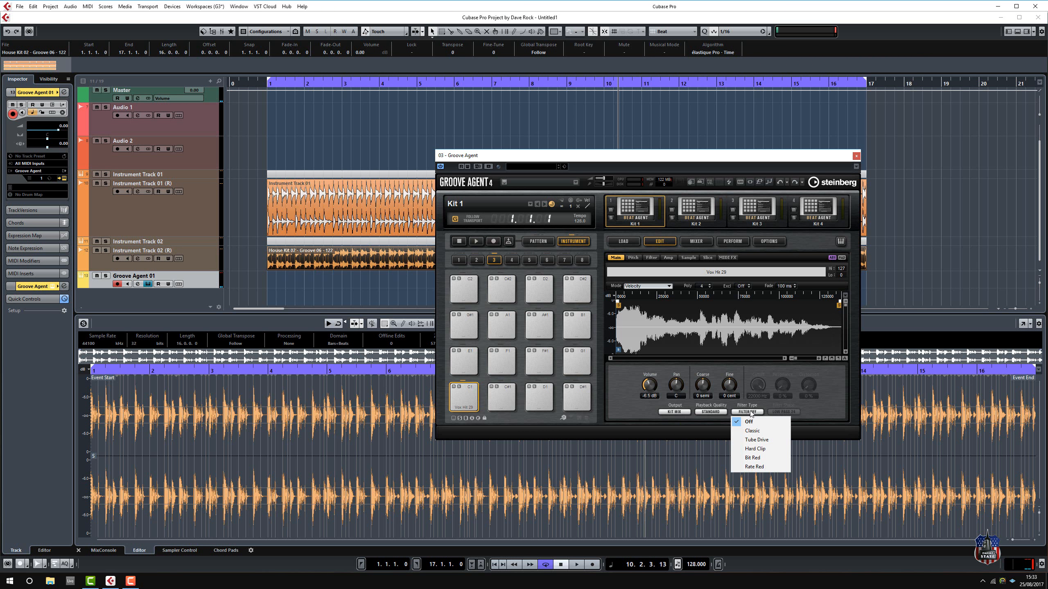
{"action": "left_click", "coordinate": [761, 433]}
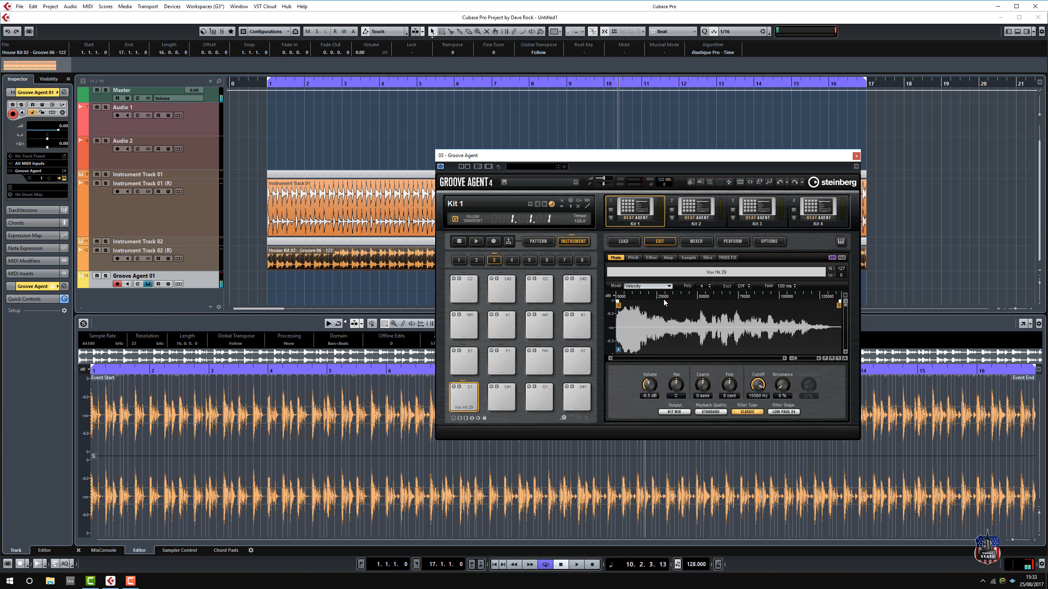
{"action": "left_click", "coordinate": [633, 257]}
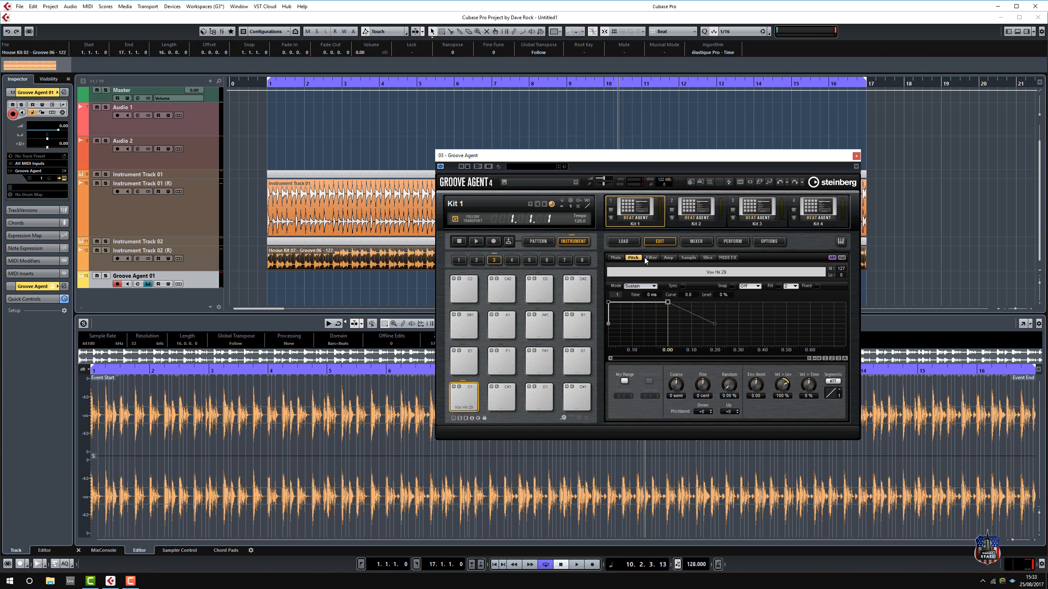
{"action": "left_click", "coordinate": [652, 257]}
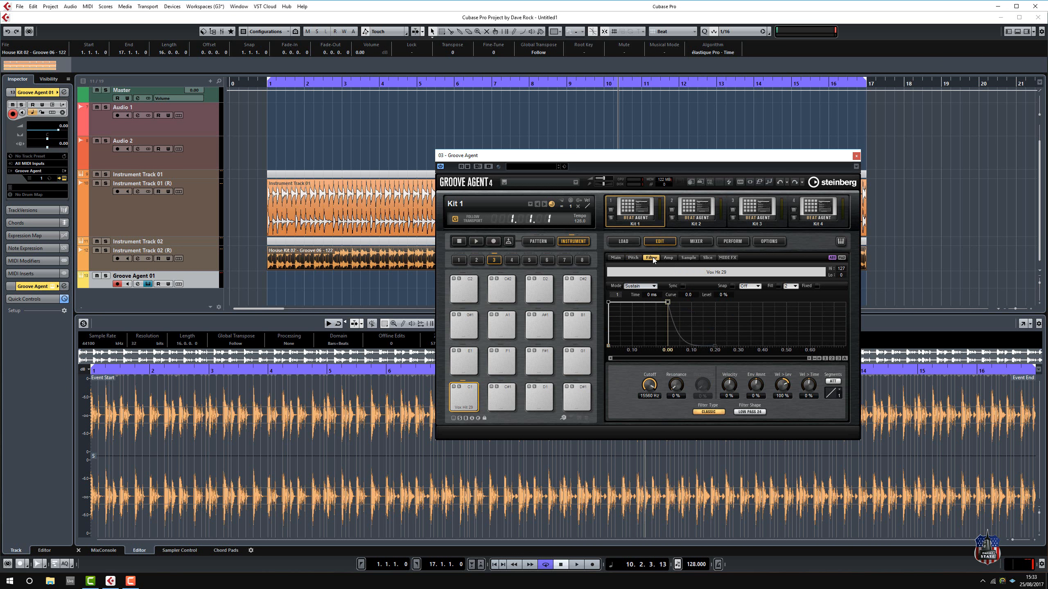
Enable sync for the filter envelope, try its One Shot and Sample Loop modes, and return the mode to Sustain
{"action": "left_click", "coordinate": [647, 287]}
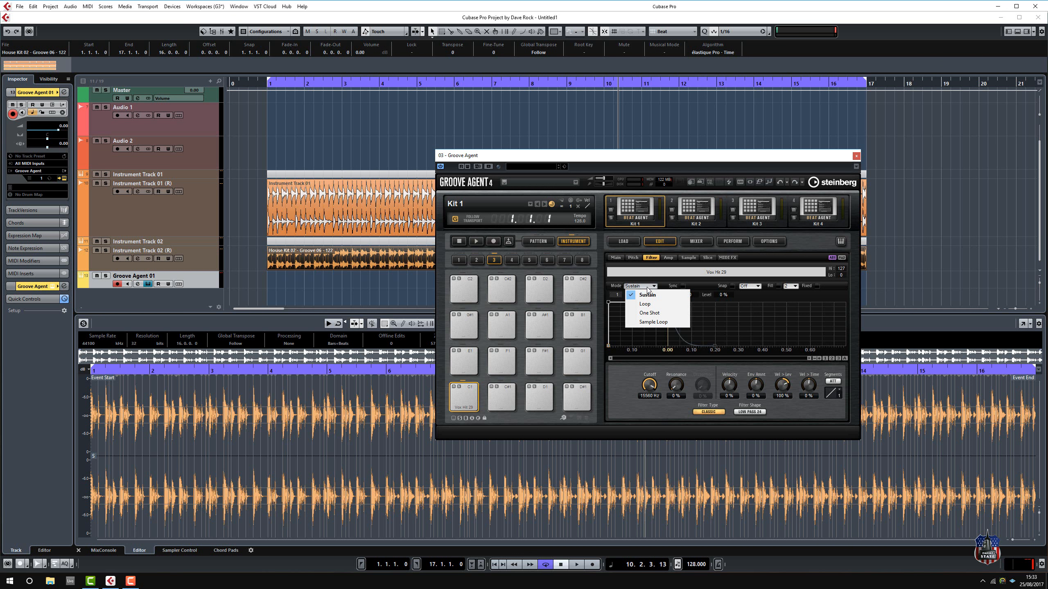
{"action": "left_click", "coordinate": [654, 312]}
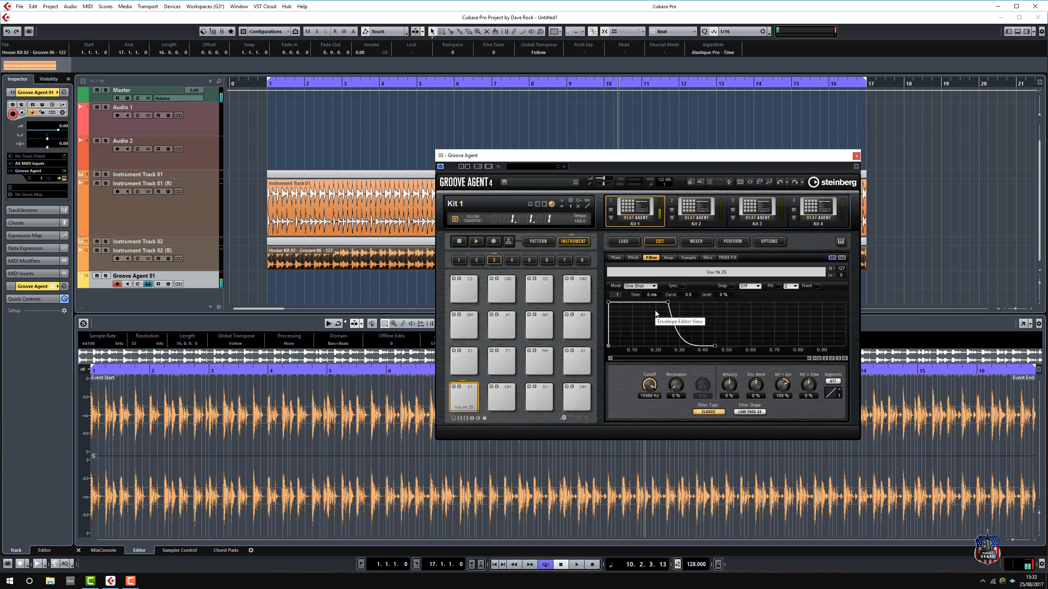
{"action": "left_click", "coordinate": [683, 287]}
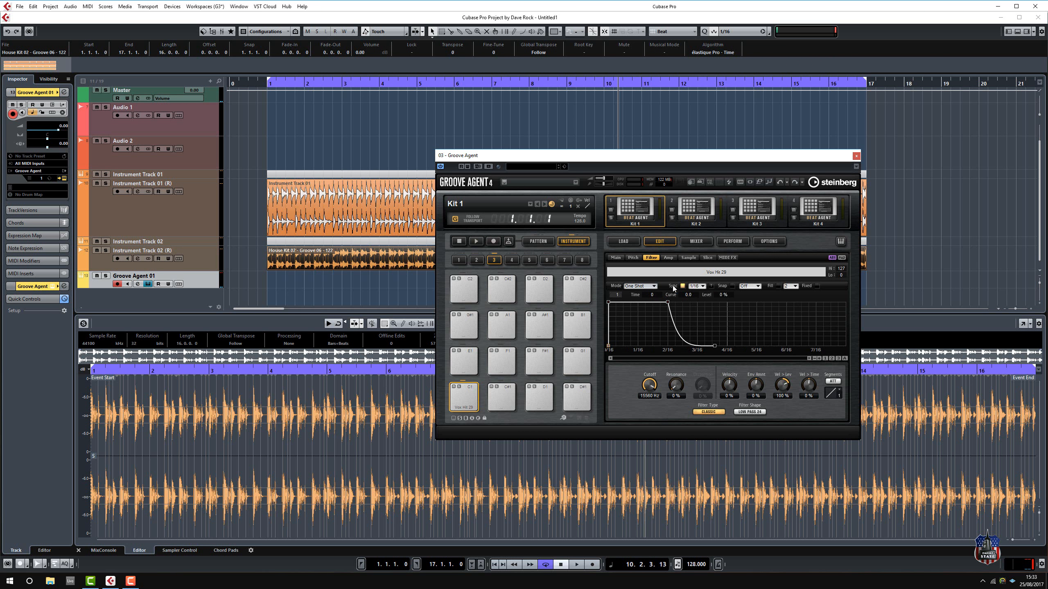
{"action": "left_click", "coordinate": [640, 286]}
{"action": "left_click", "coordinate": [646, 322]}
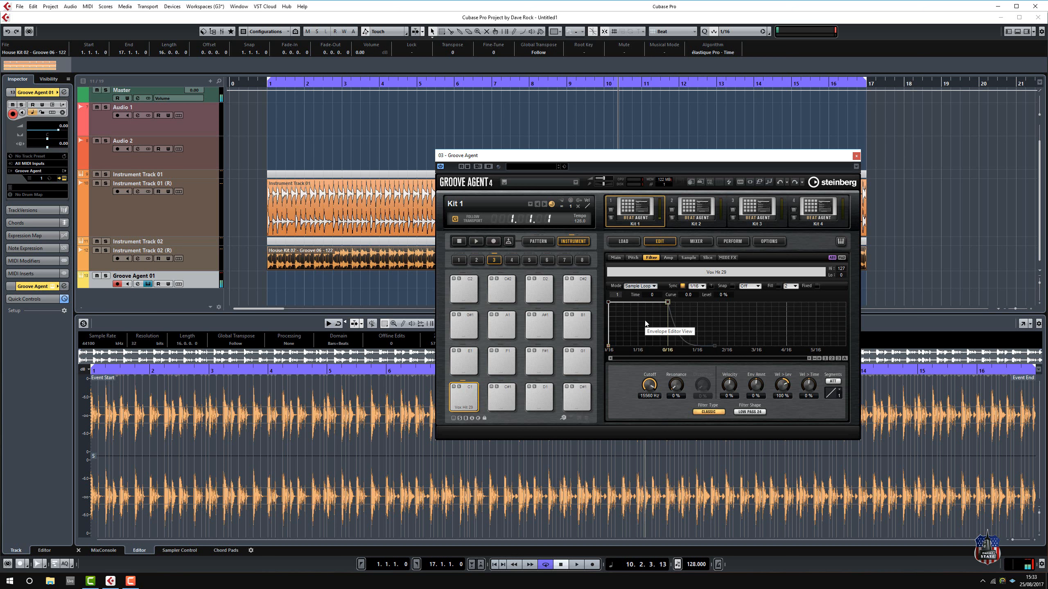
{"action": "left_click", "coordinate": [639, 286]}
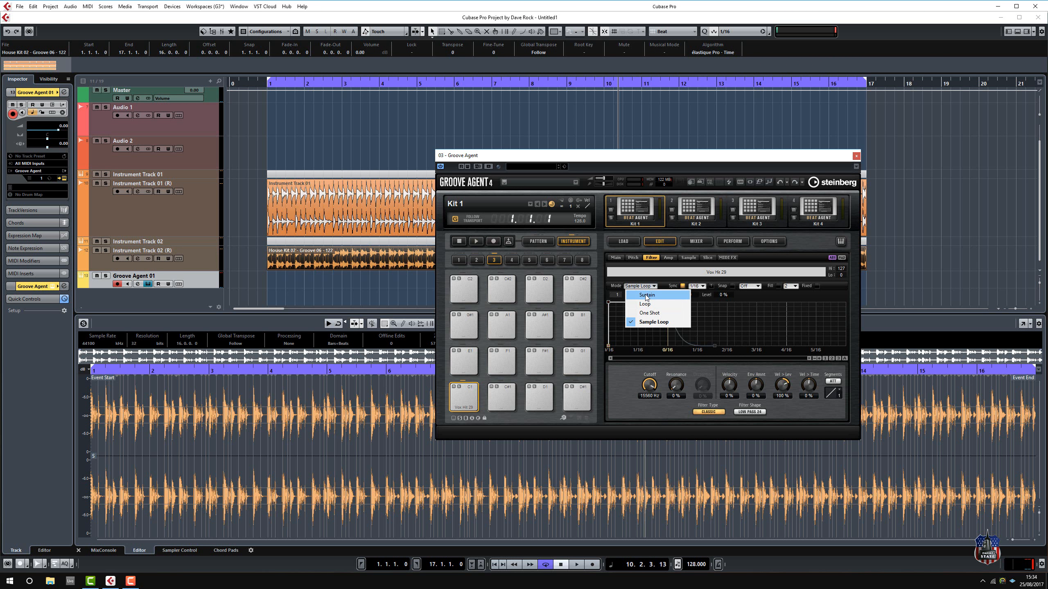
{"action": "left_click", "coordinate": [646, 295]}
Check the amp envelope and set the Vox Hit 29 sample's playback mode to Until Release
{"action": "left_click", "coordinate": [669, 257]}
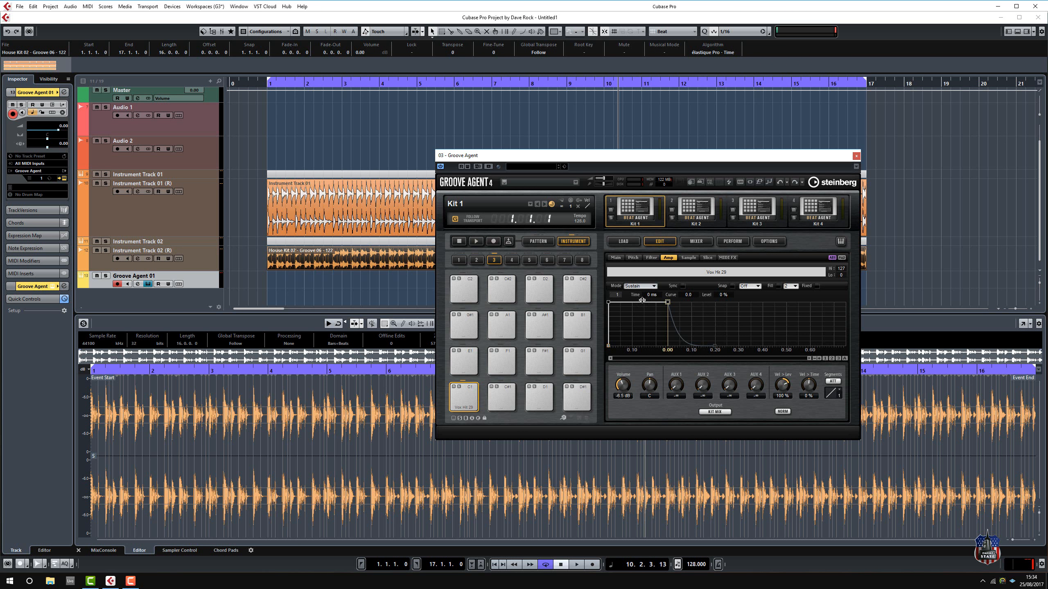
{"action": "left_click", "coordinate": [687, 258]}
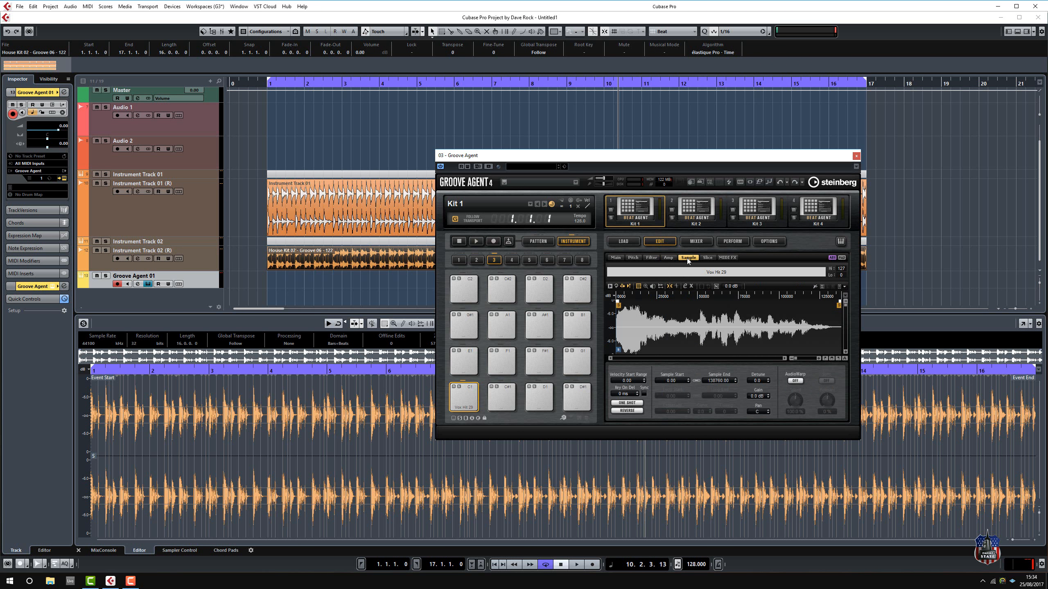
{"action": "left_click", "coordinate": [638, 403]}
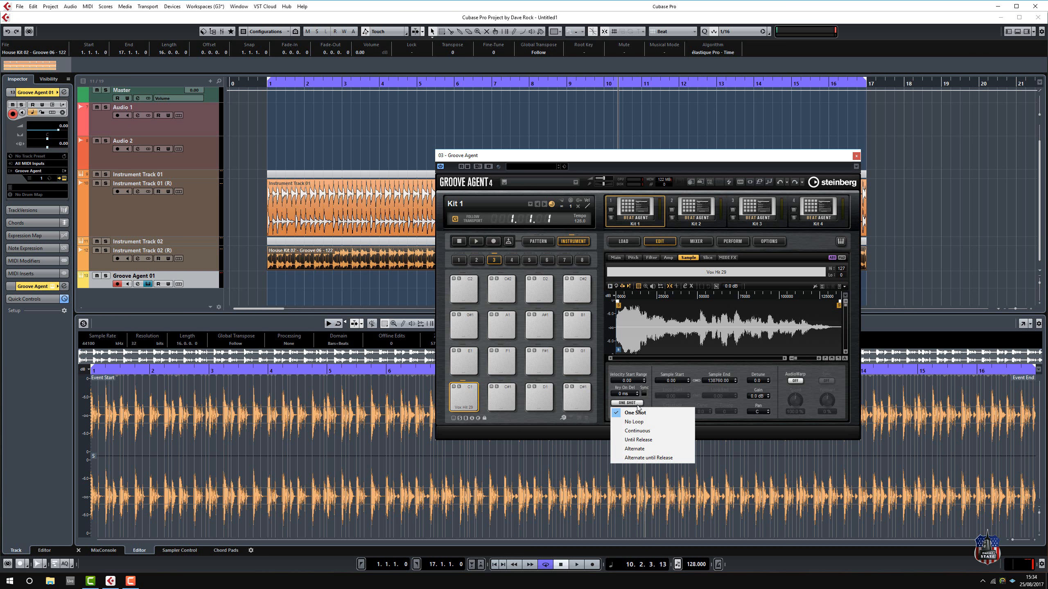
{"action": "left_click", "coordinate": [640, 443]}
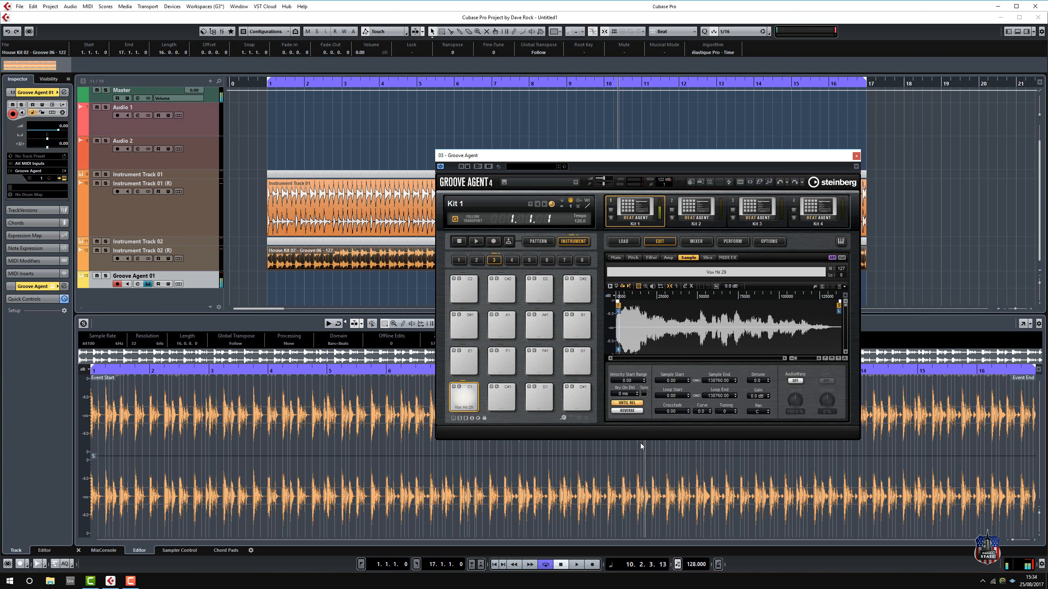
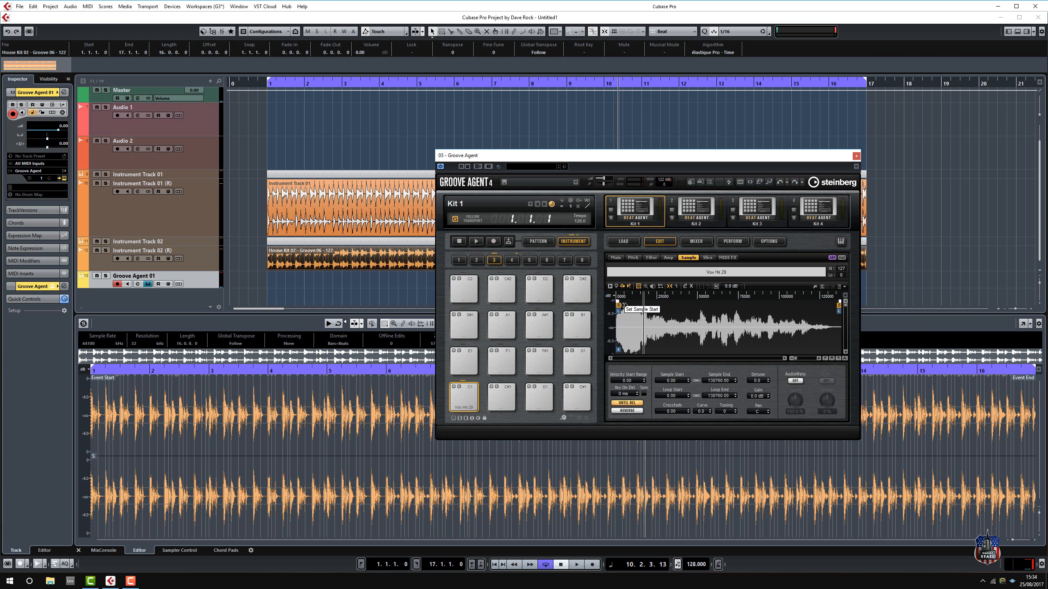
Try a sample start of about 58460 for Vox Hit 29 against the playing tracks, and return the start to 0
{"action": "left_click_drag", "start_coordinate": [618, 303], "coordinate": [702, 304]}
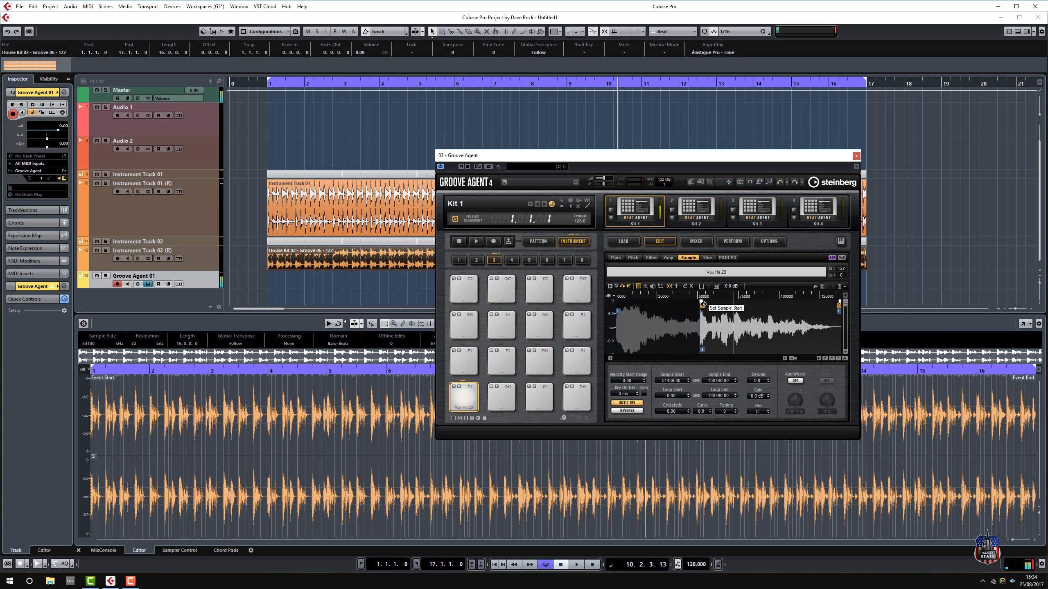
{"action": "left_click_drag", "start_coordinate": [701, 305], "coordinate": [712, 303]}
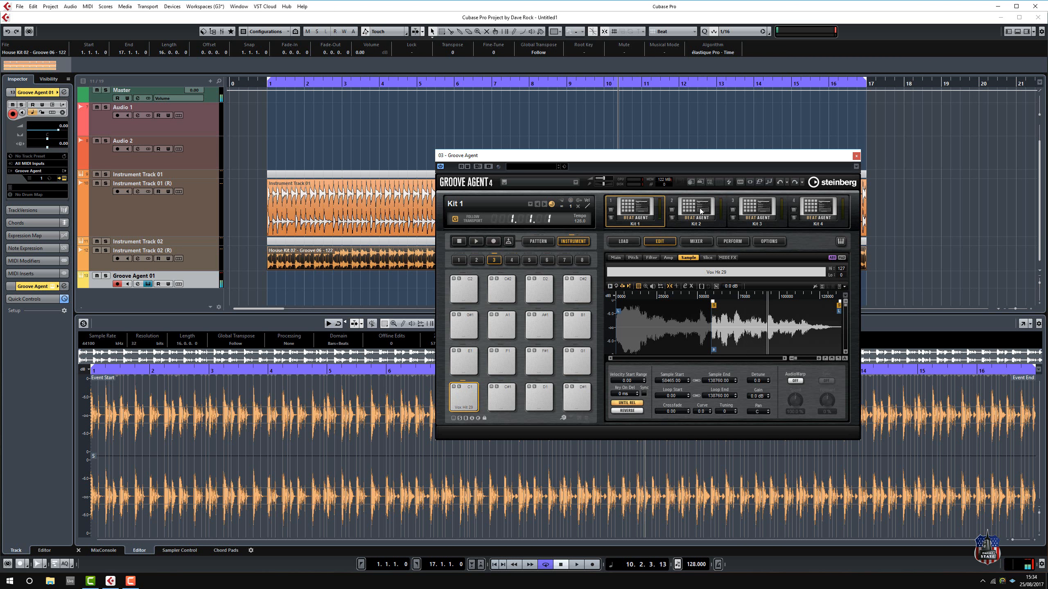
{"action": "left_click_drag", "start_coordinate": [519, 156], "coordinate": [552, 275]}
{"action": "left_click", "coordinate": [256, 85]}
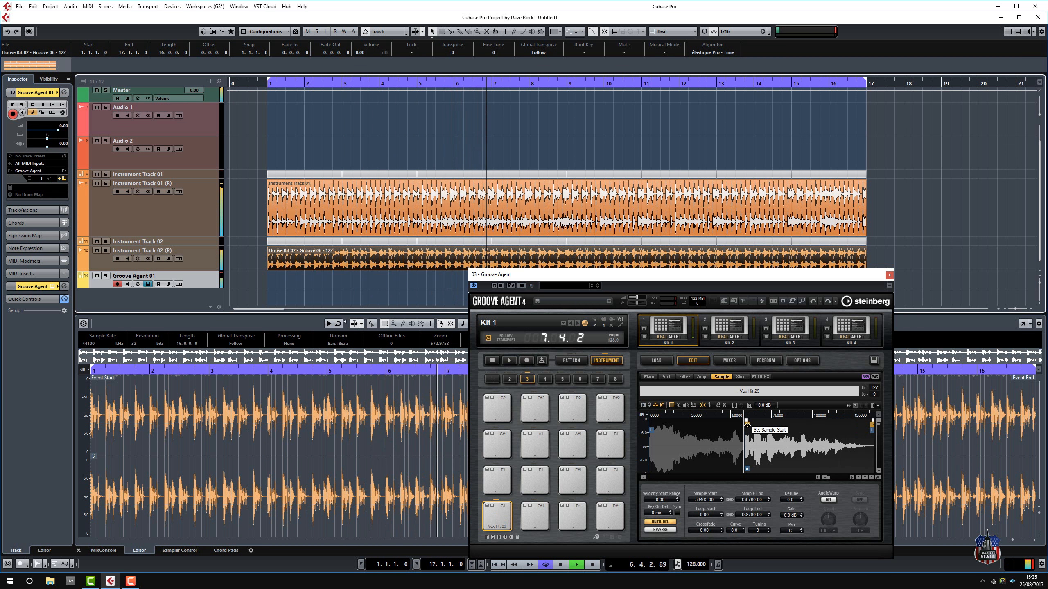
{"action": "left_click_drag", "start_coordinate": [746, 423], "coordinate": [636, 425]}
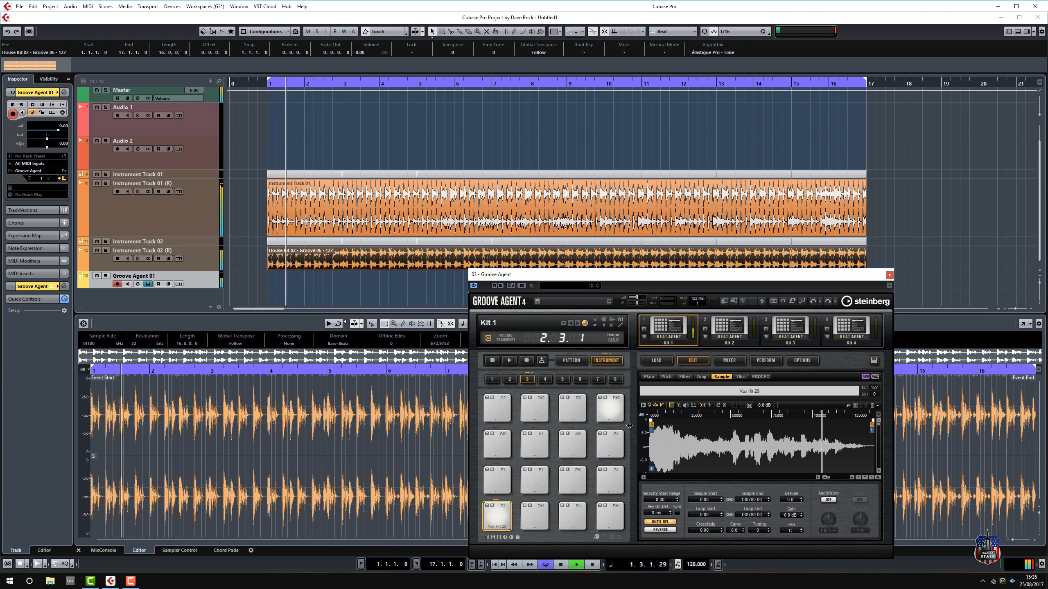
{"action": "key", "text": "space"}
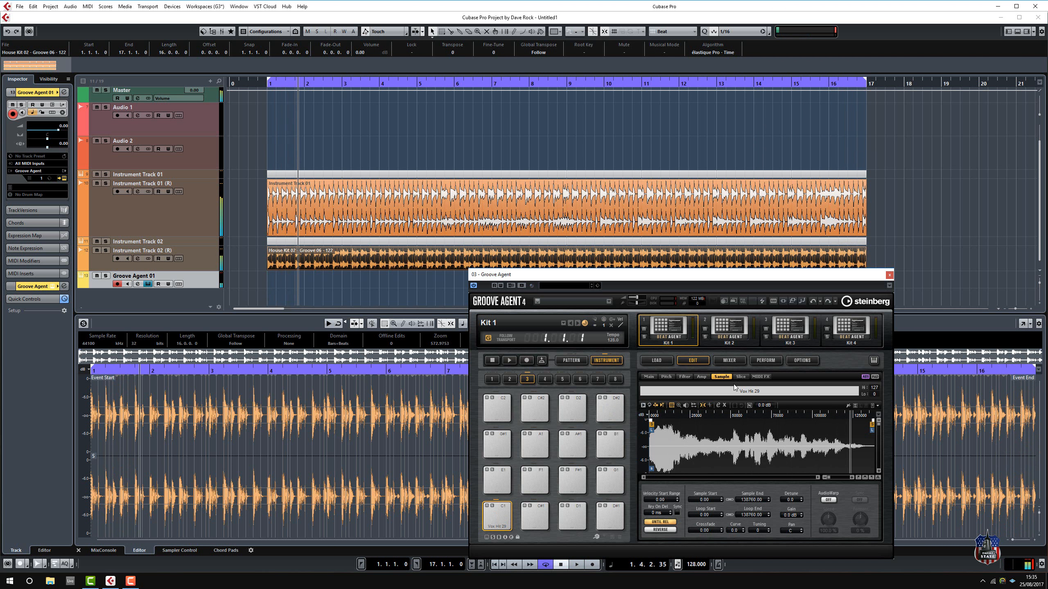
Program Vox Hit 29 hits on beats 2 and 4 in the first pattern pad's pattern and audition them with the tracks
{"action": "left_click", "coordinate": [563, 362]}
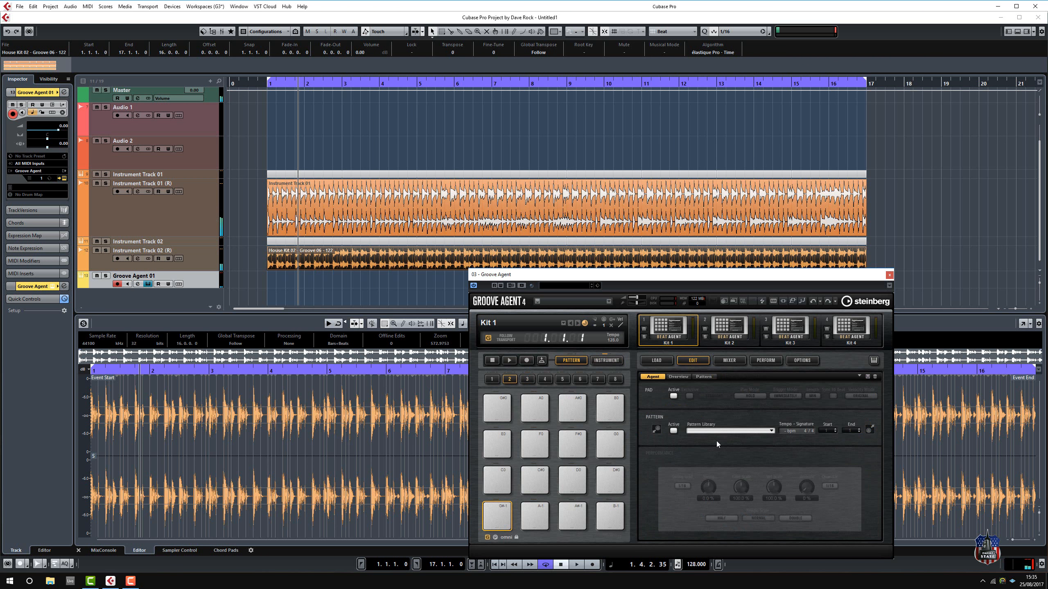
{"action": "left_click", "coordinate": [712, 377]}
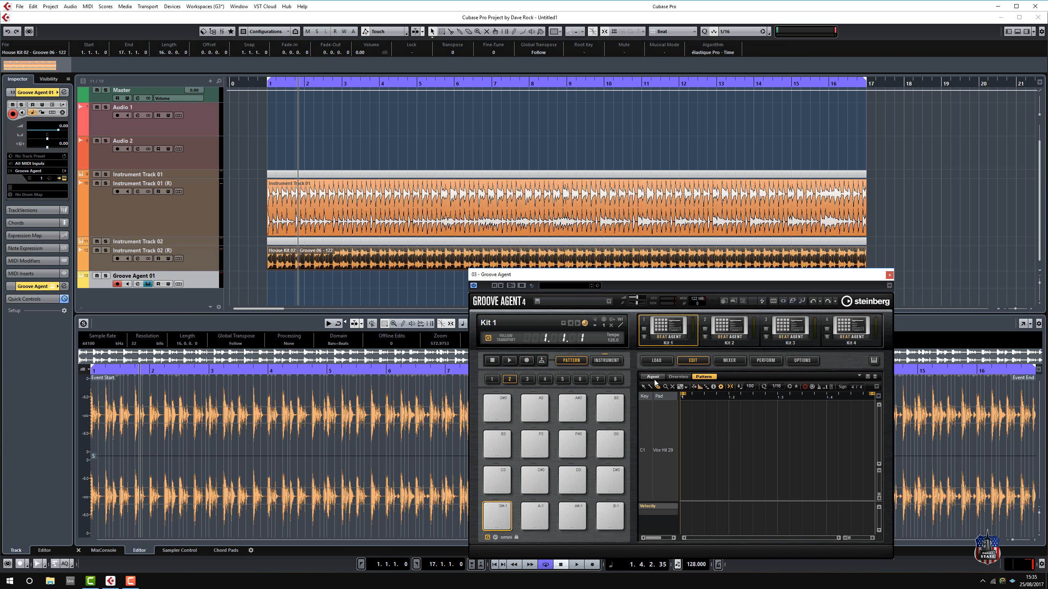
{"action": "left_click", "coordinate": [728, 451]}
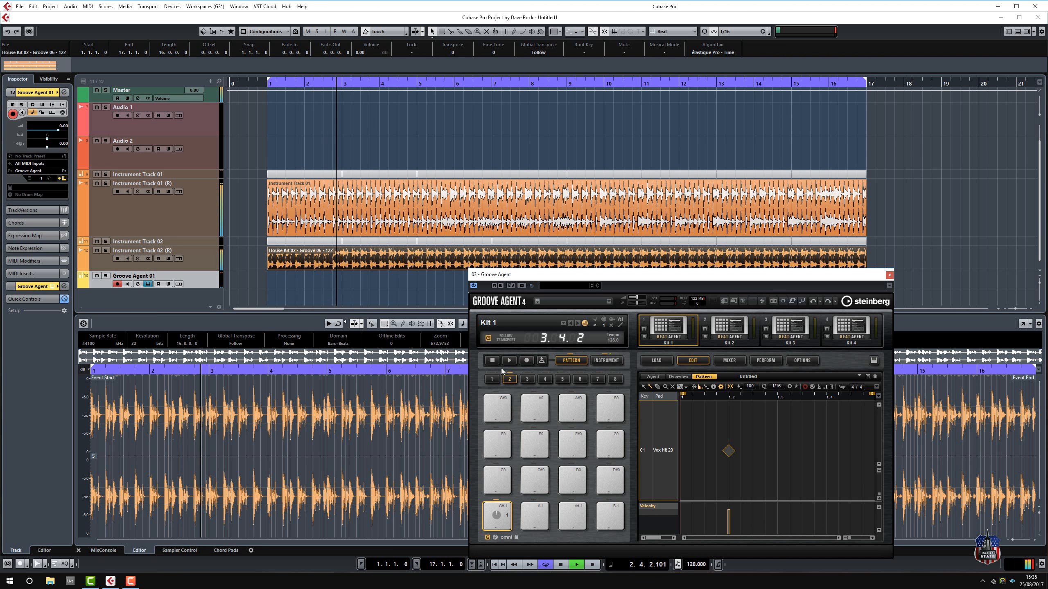
{"action": "left_click", "coordinate": [510, 360]}
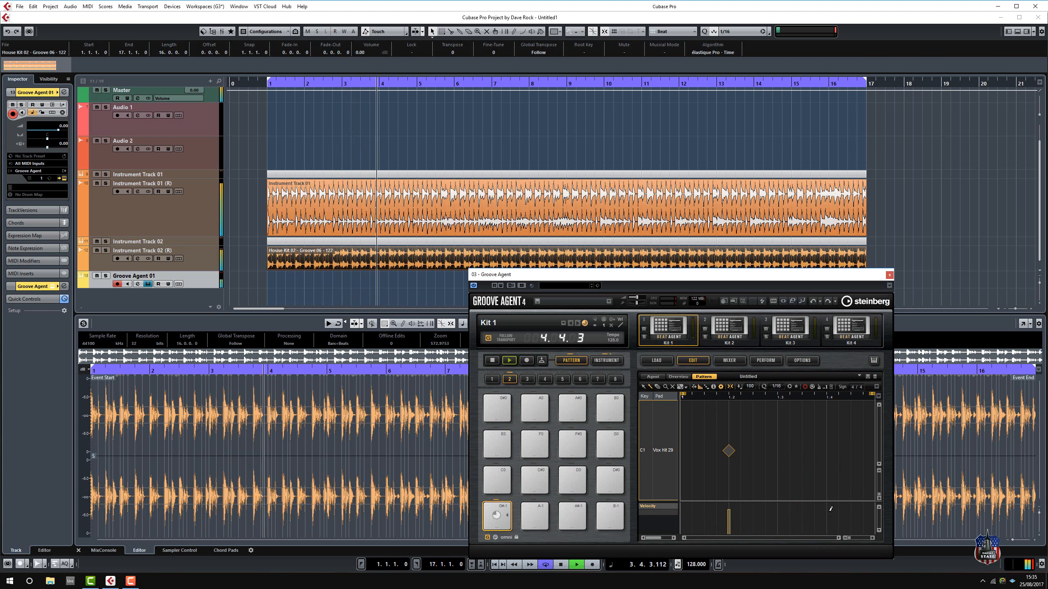
{"action": "left_click", "coordinate": [826, 451]}
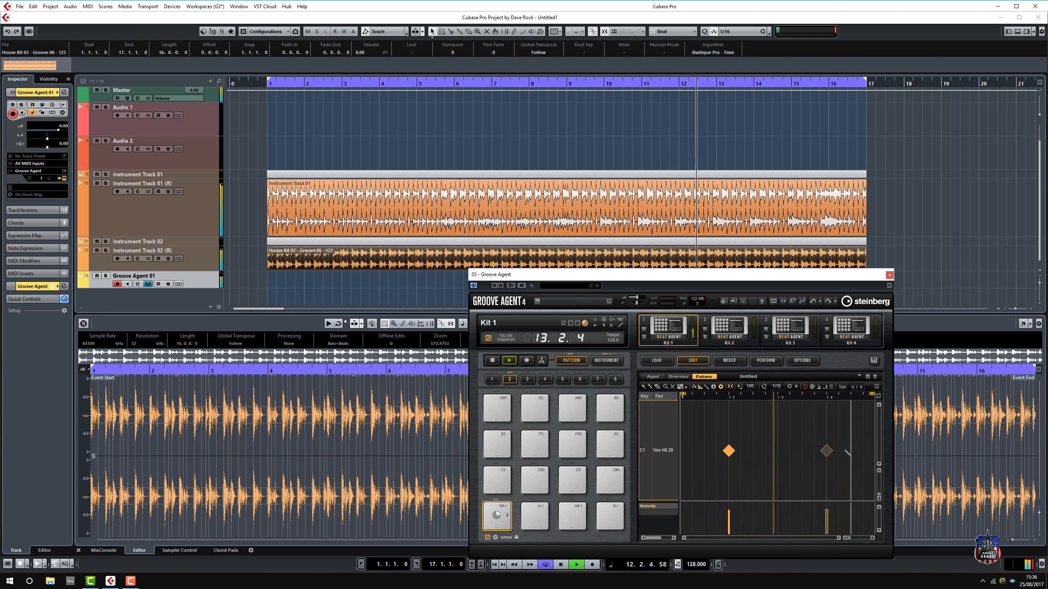
{"action": "key", "text": "space"}
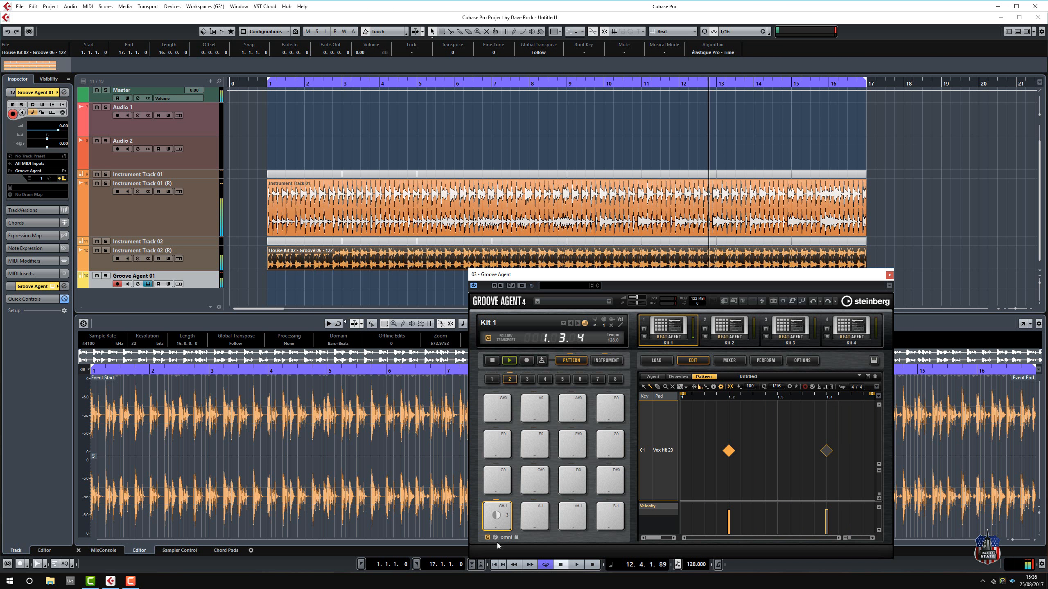
{"action": "left_click", "coordinate": [492, 361]}
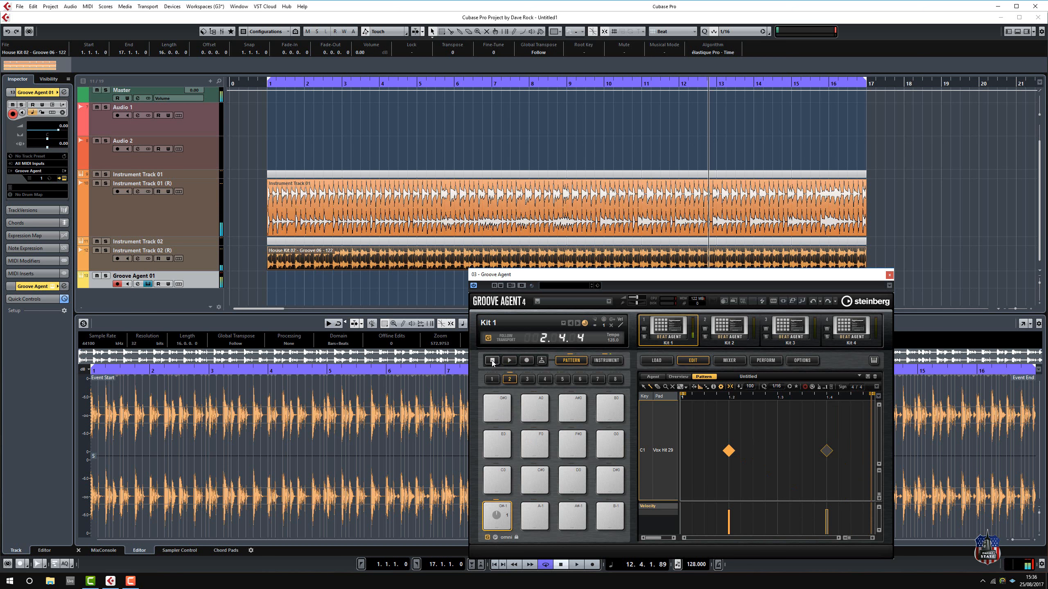
Show the pattern's note lengths, extend the beat 4 hit to nearly the end of the bar, and audition the pattern
{"action": "left_click", "coordinate": [707, 388]}
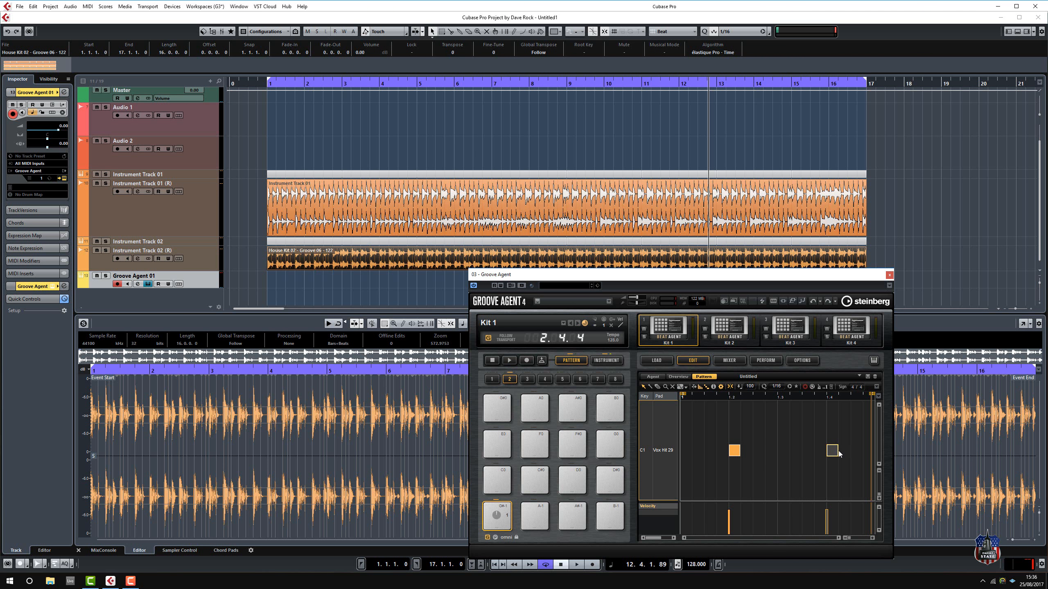
{"action": "left_click_drag", "start_coordinate": [838, 452], "coordinate": [862, 451]}
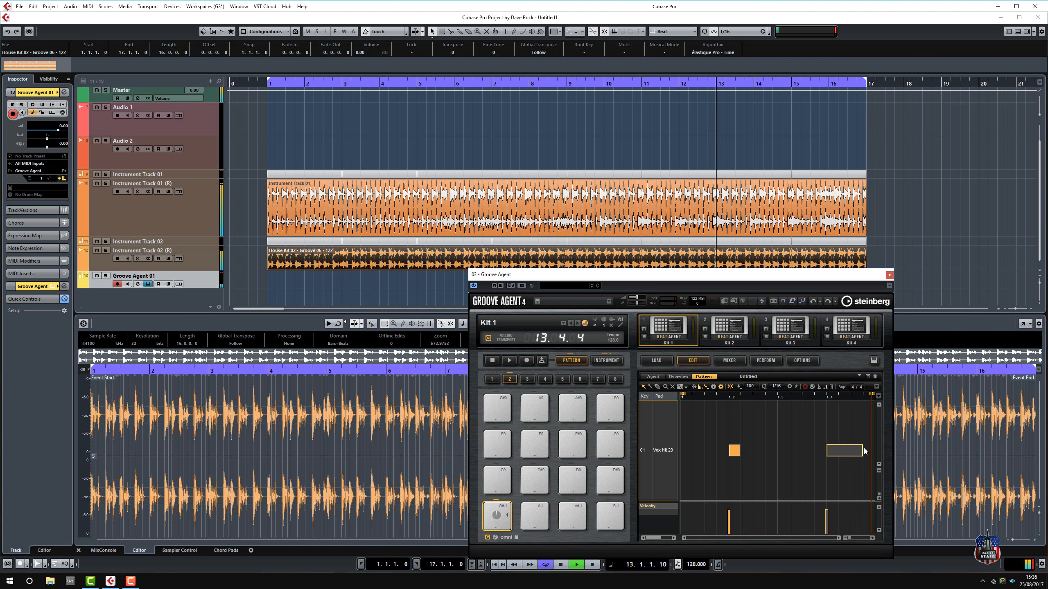
{"action": "left_click", "coordinate": [510, 361]}
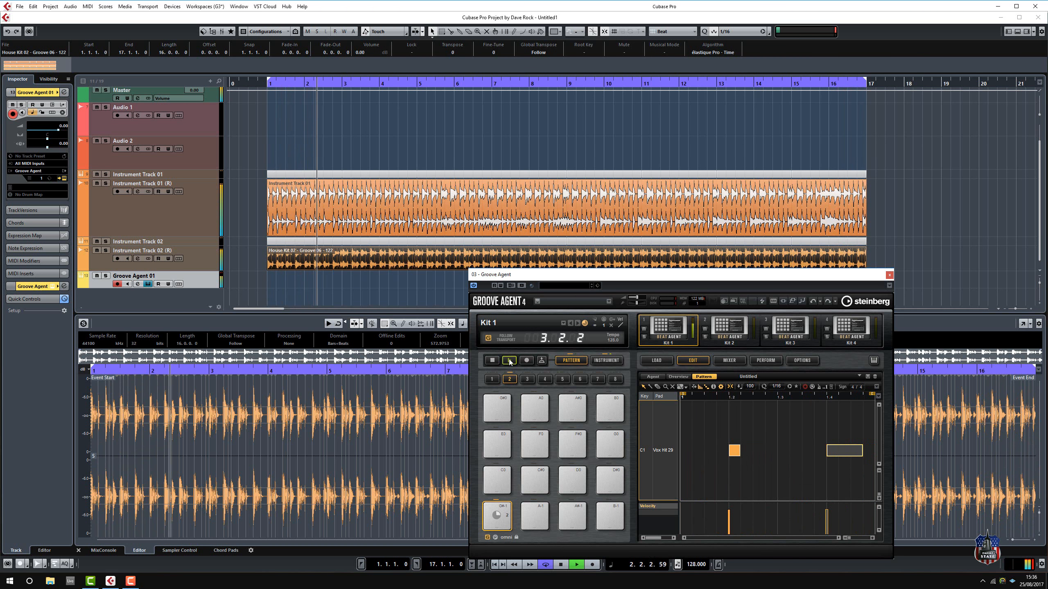
{"action": "left_click", "coordinate": [510, 361]}
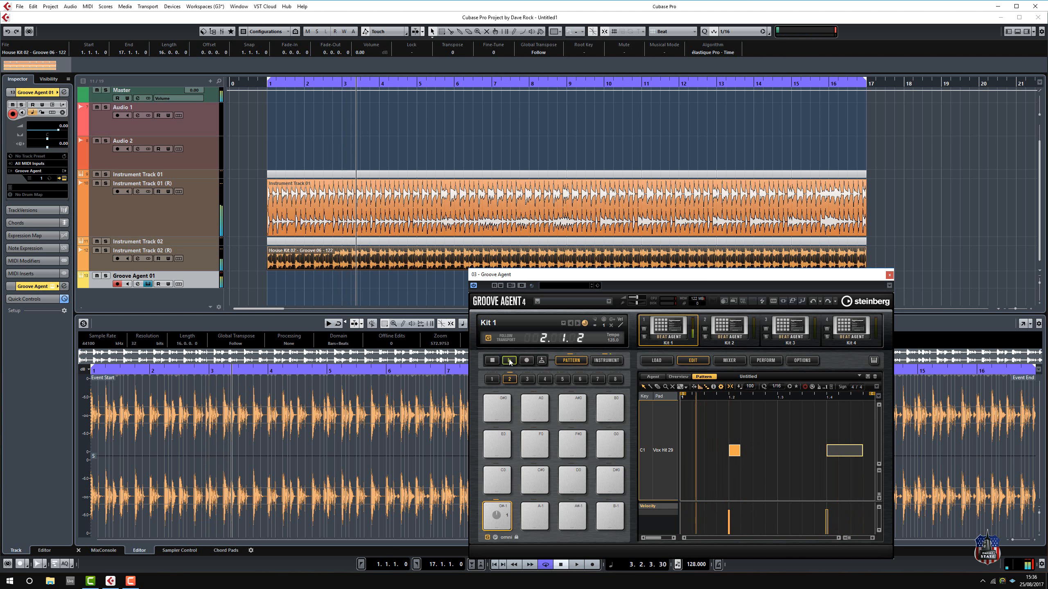
{"action": "left_click", "coordinate": [510, 362]}
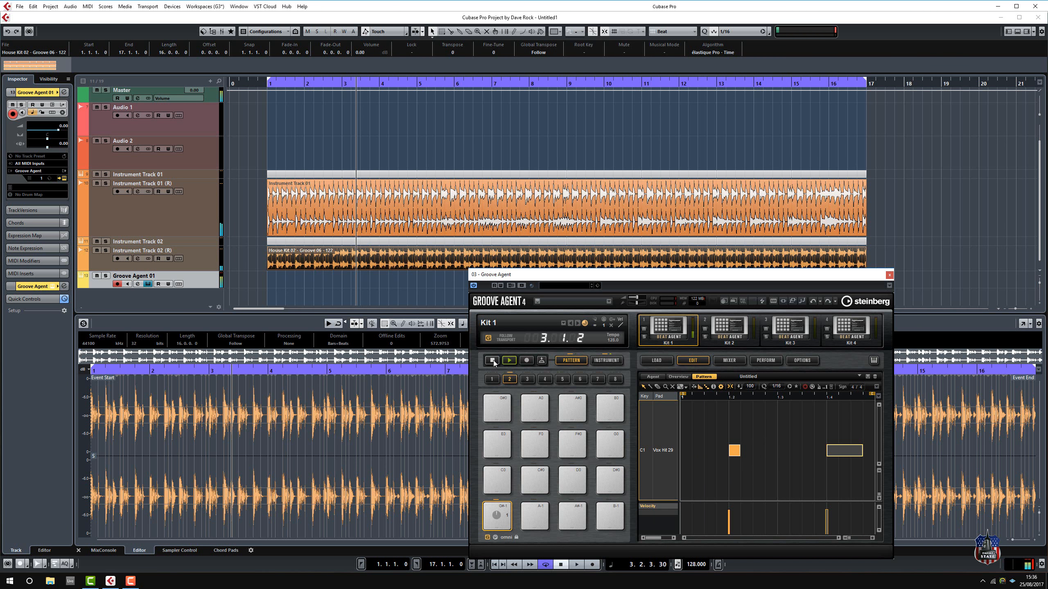
Copy the first pattern pad's pattern and paste it onto the second pattern pad
{"action": "right_click", "coordinate": [494, 520]}
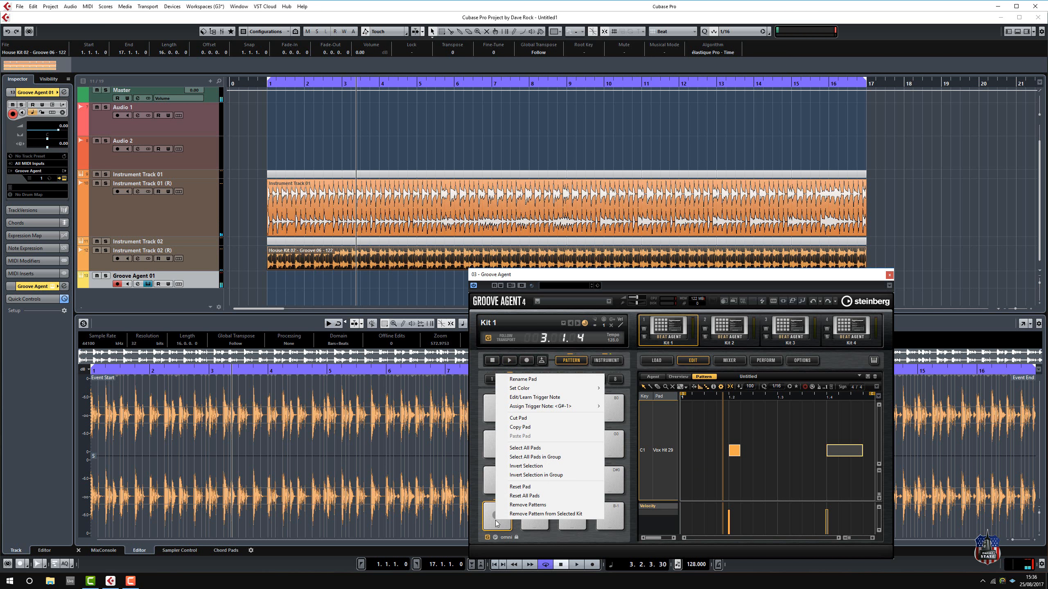
{"action": "left_click", "coordinate": [536, 432]}
{"action": "left_click", "coordinate": [527, 524]}
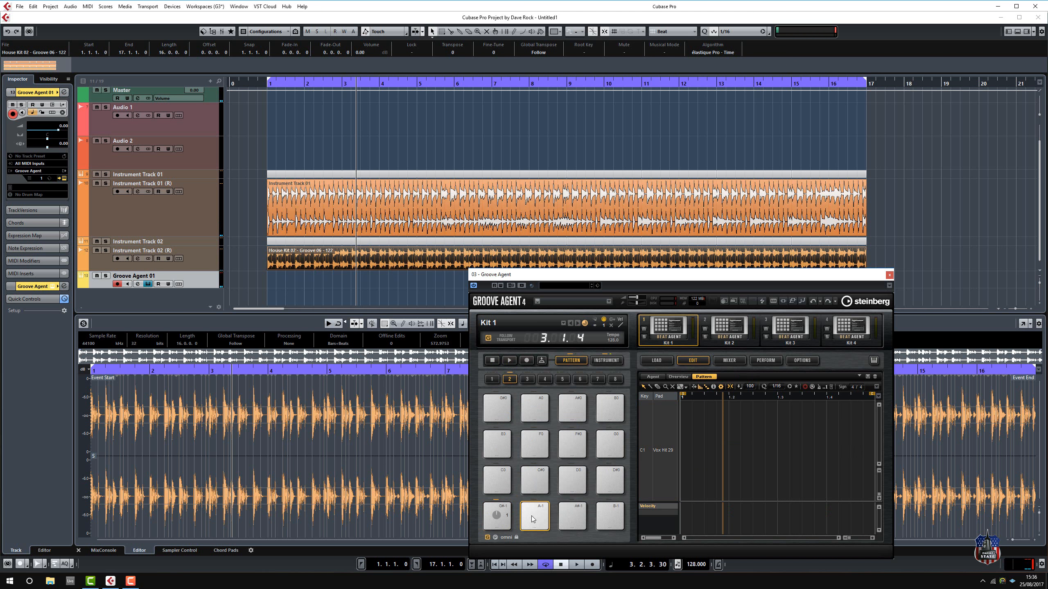
{"action": "right_click", "coordinate": [532, 521]}
{"action": "left_click", "coordinate": [577, 432]}
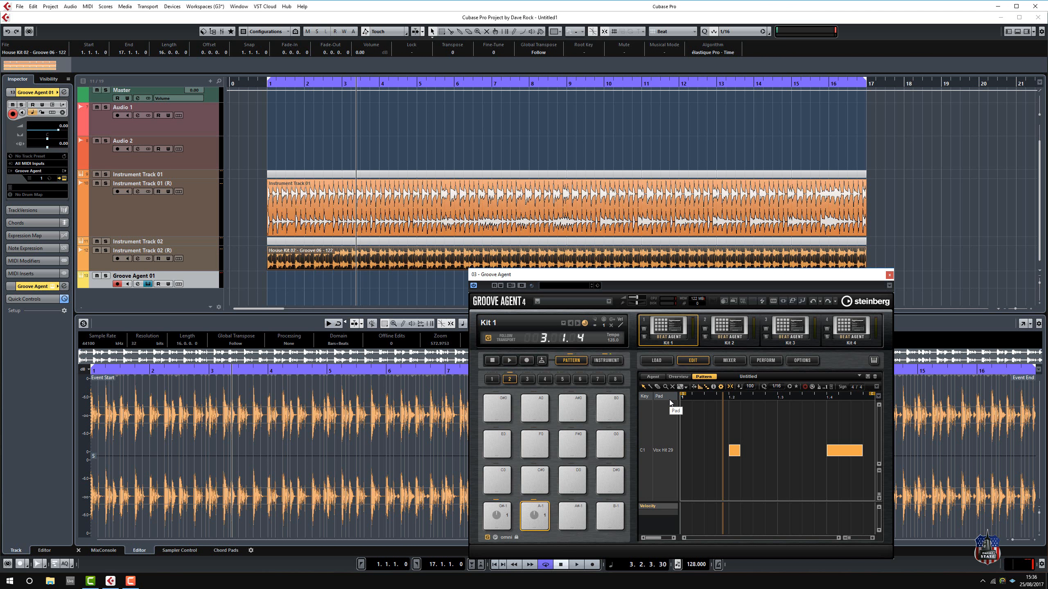
{"action": "left_click", "coordinate": [521, 526]}
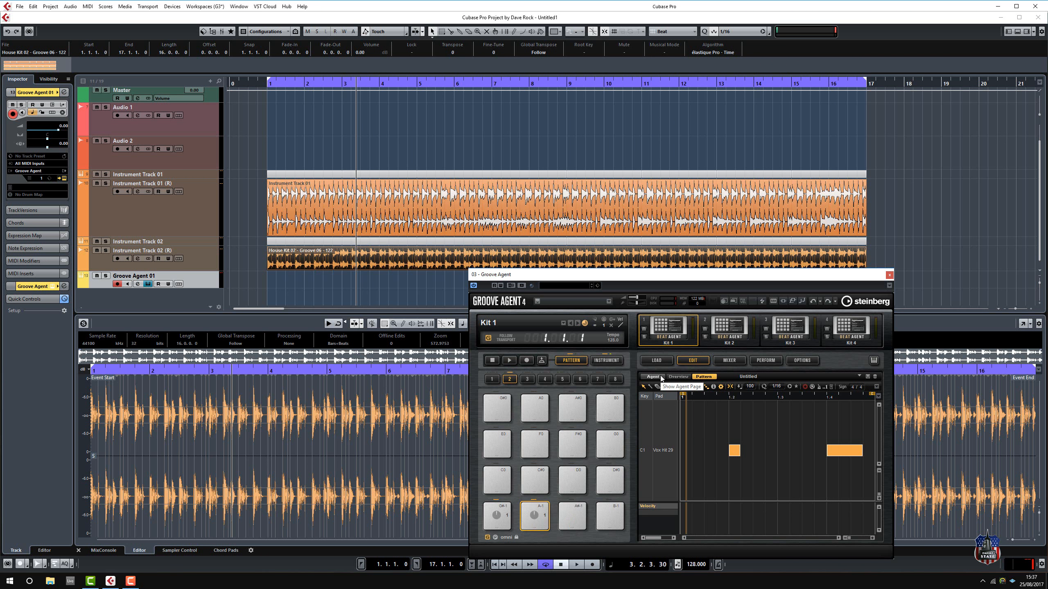
Move the Vox Hit 29 sample start to about 58465 and return to the second pattern pad's pattern
{"action": "left_click", "coordinate": [606, 360]}
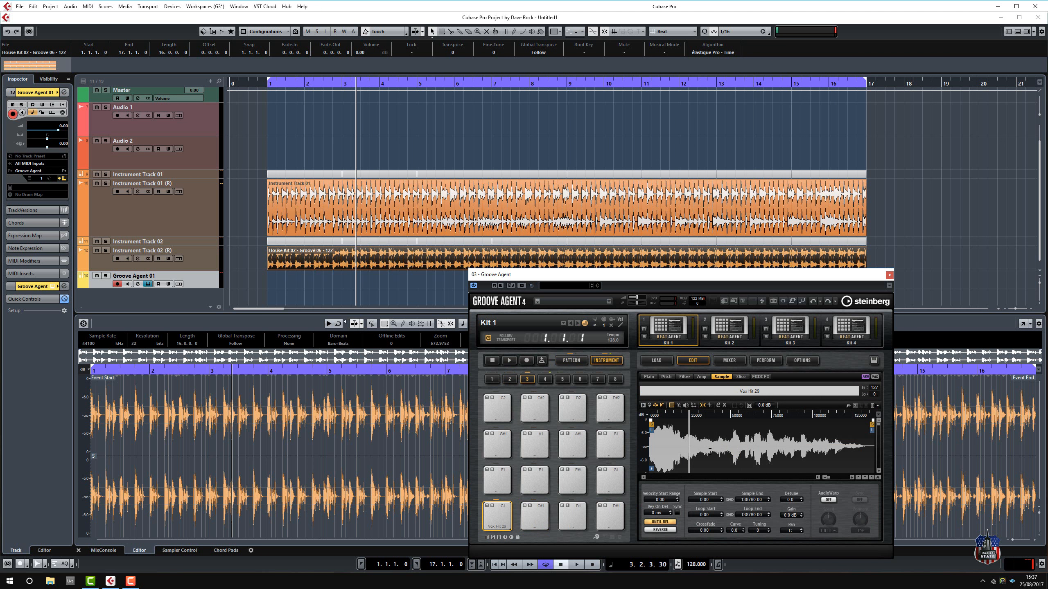
{"action": "left_click_drag", "start_coordinate": [657, 424], "coordinate": [750, 428]}
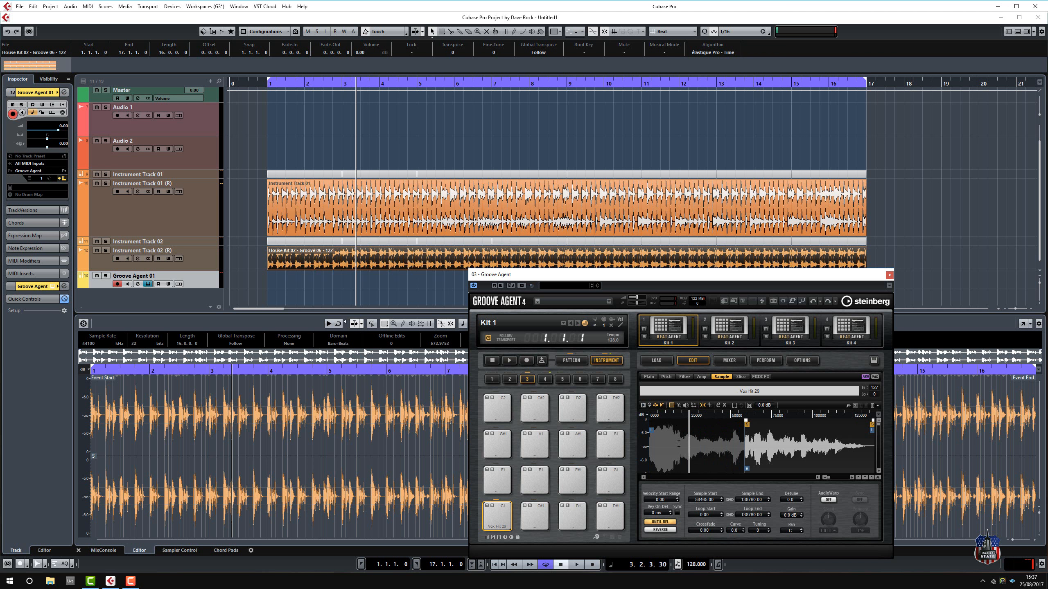
{"action": "left_click", "coordinate": [535, 518]}
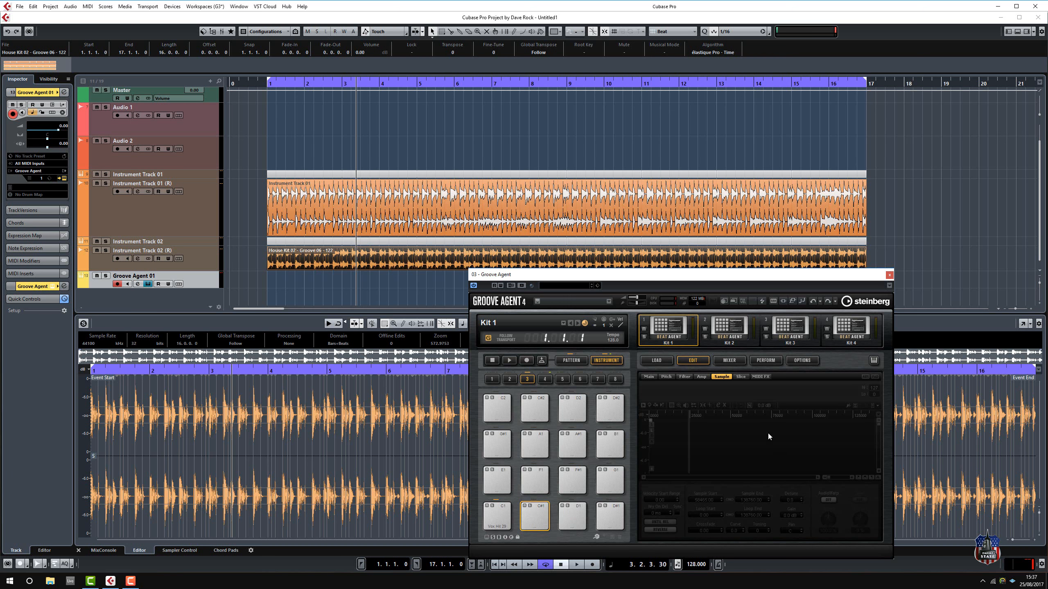
{"action": "left_click", "coordinate": [581, 360]}
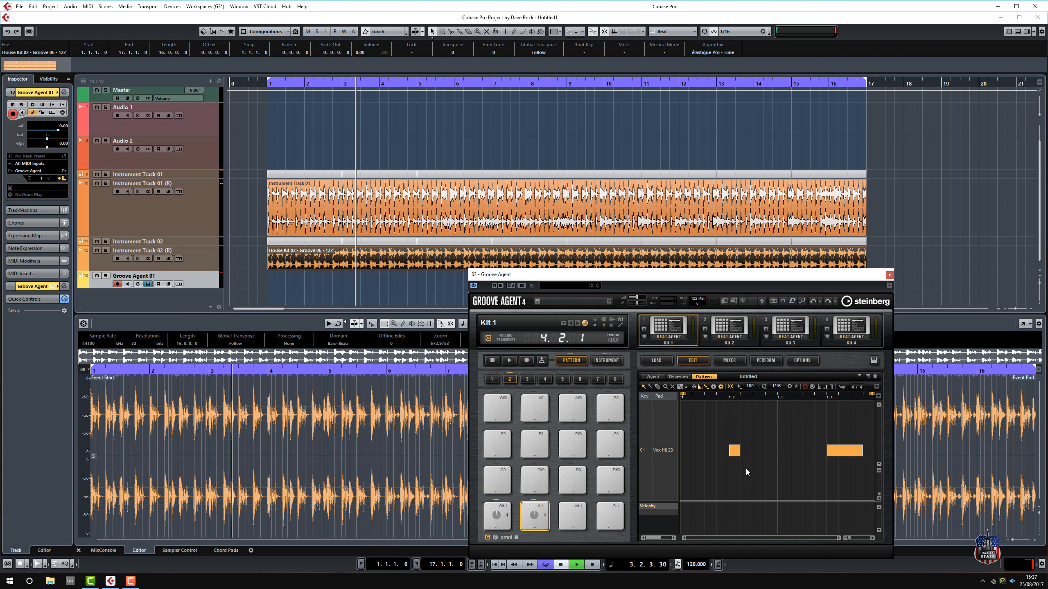
Audition the second pad's pattern together with the playing tracks
{"action": "left_click", "coordinate": [509, 360]}
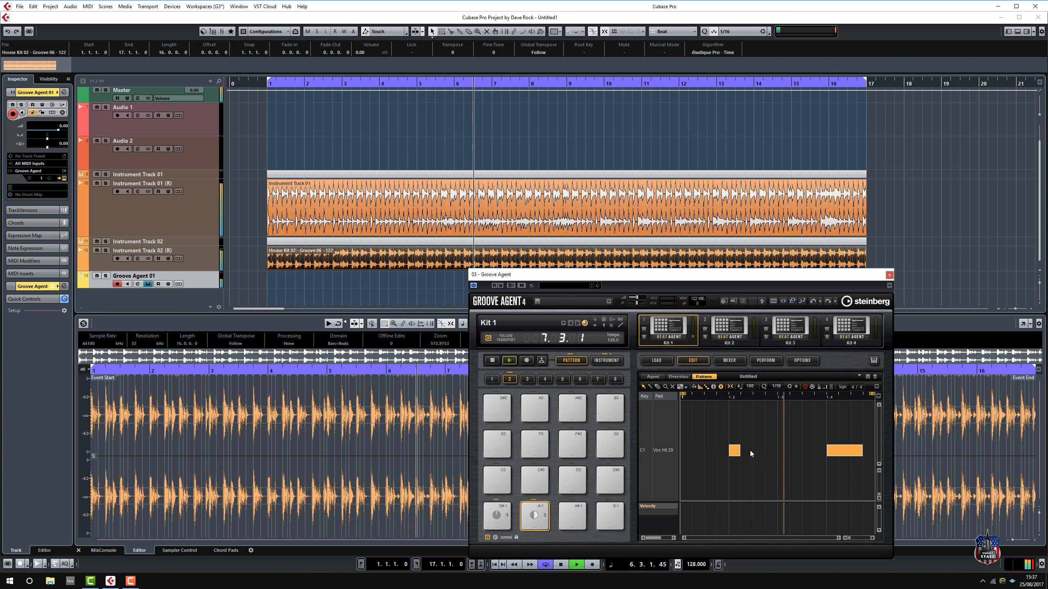
{"action": "key", "text": "space"}
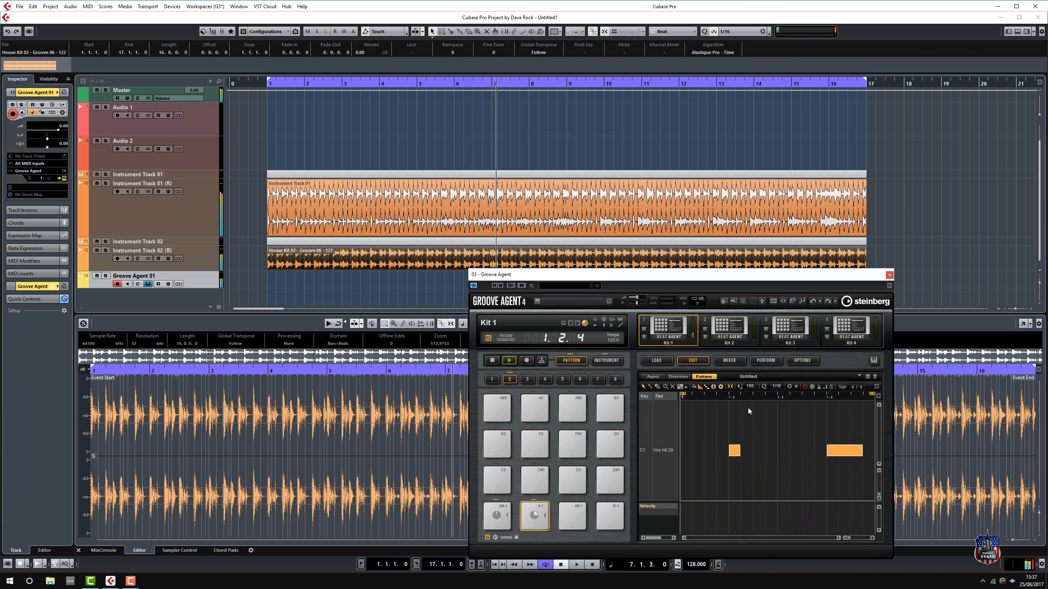
{"action": "left_click", "coordinate": [494, 360]}
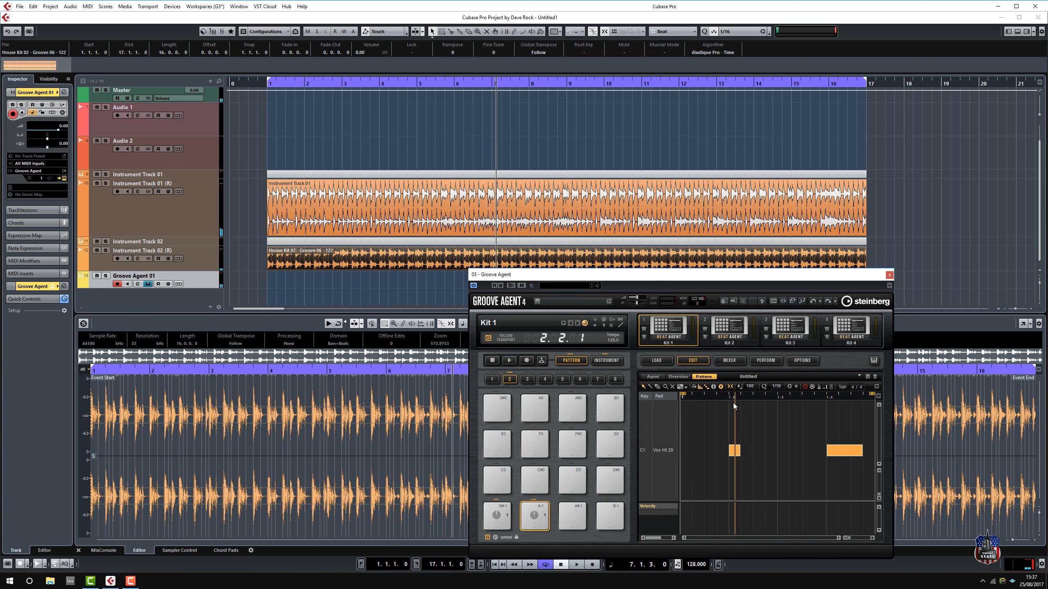
Extend the second pad's pattern to two bars by setting its end to 8, and add a Vox Hit 29 hit on beat 3 of bar 2
{"action": "left_click", "coordinate": [714, 388]}
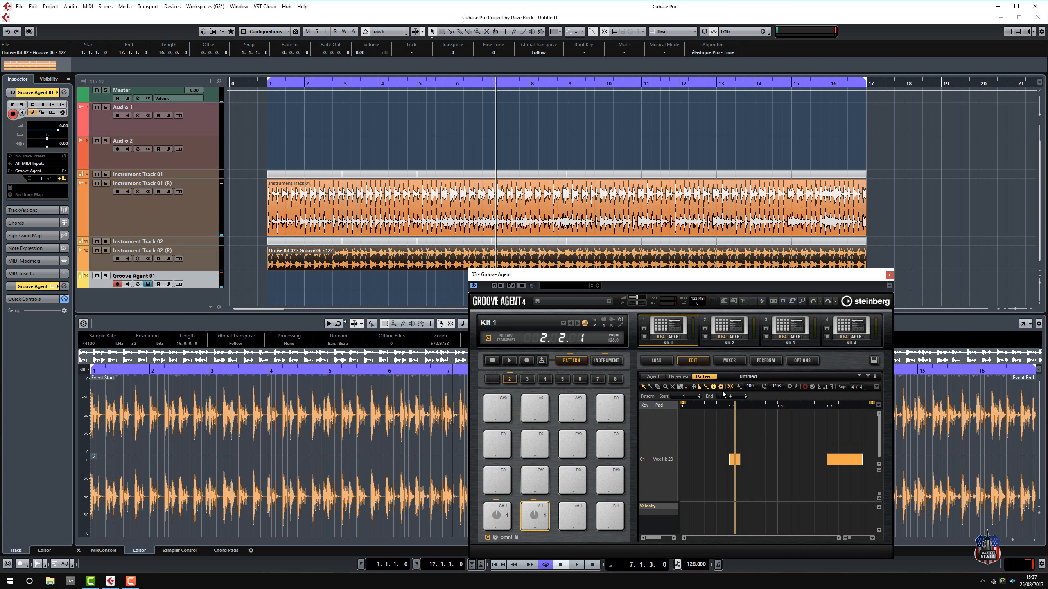
{"action": "left_click", "coordinate": [745, 395]}
{"action": "left_click_drag", "start_coordinate": [851, 538], "coordinate": [845, 537]}
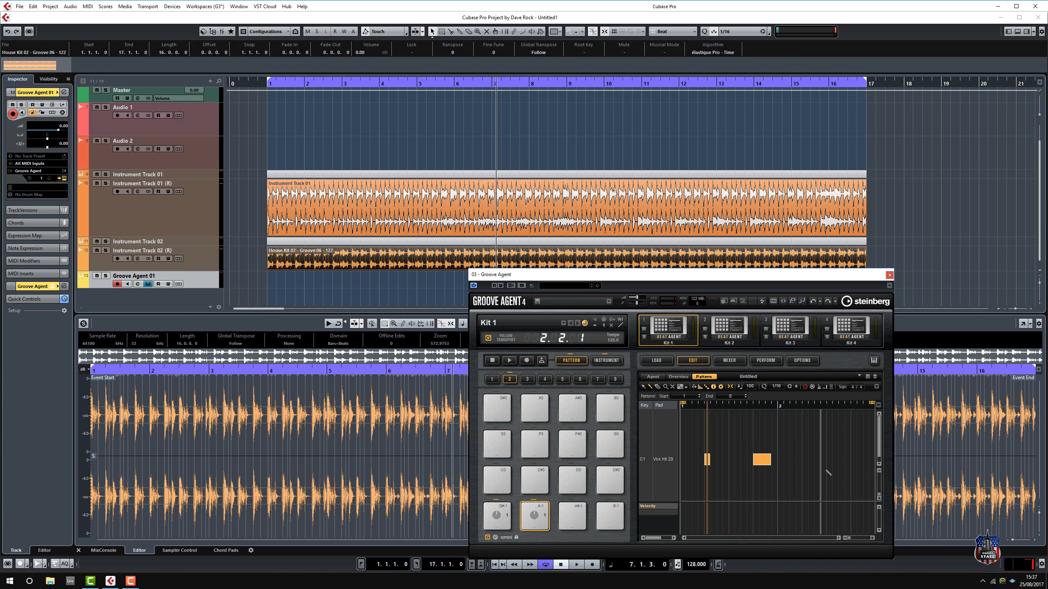
{"action": "left_click_drag", "start_coordinate": [829, 461], "coordinate": [871, 463]}
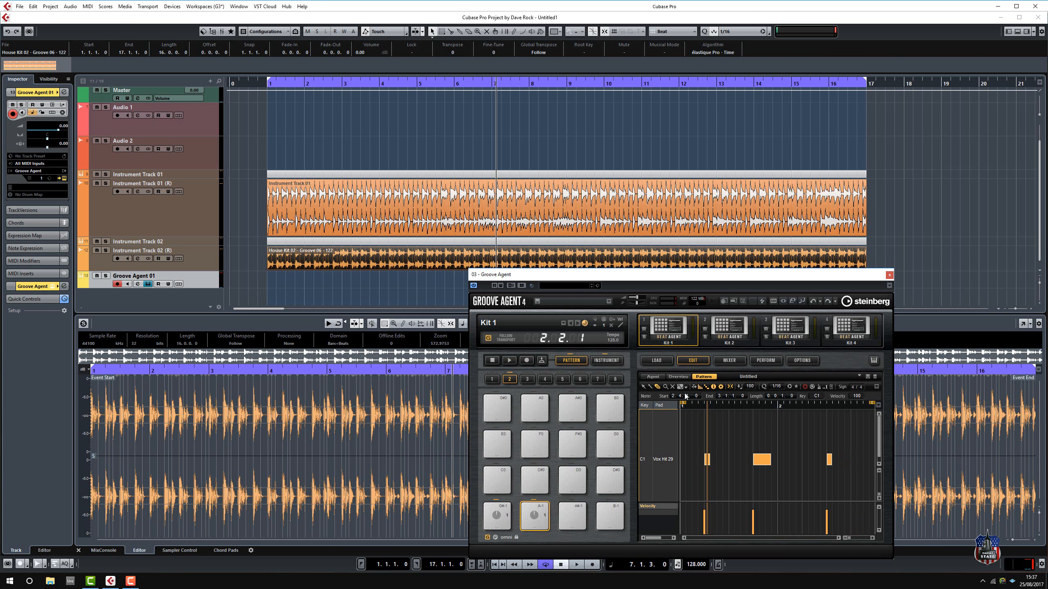
{"action": "left_click", "coordinate": [796, 453]}
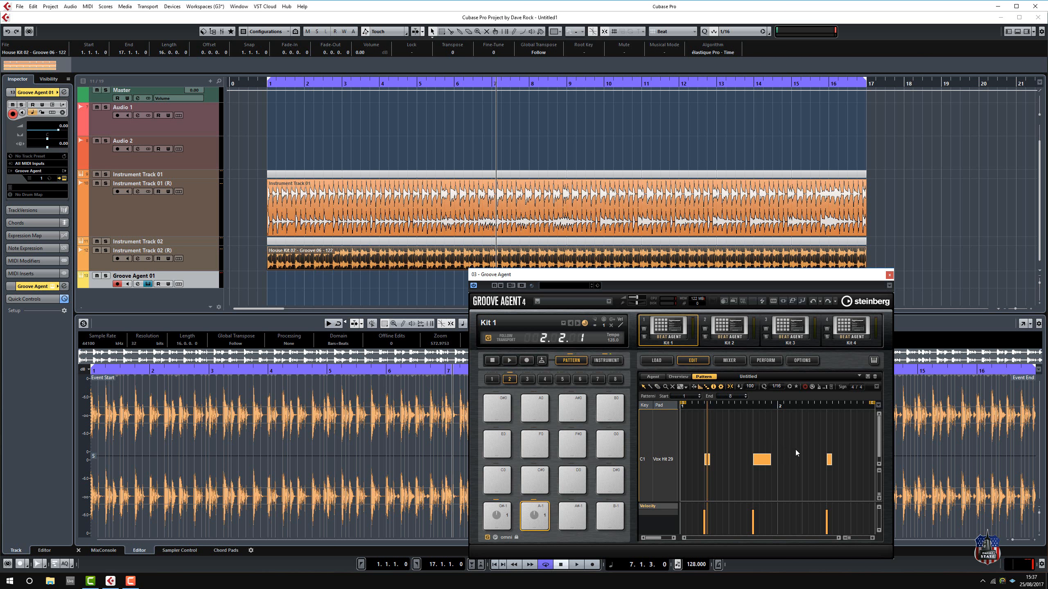
{"action": "left_click", "coordinate": [829, 459]}
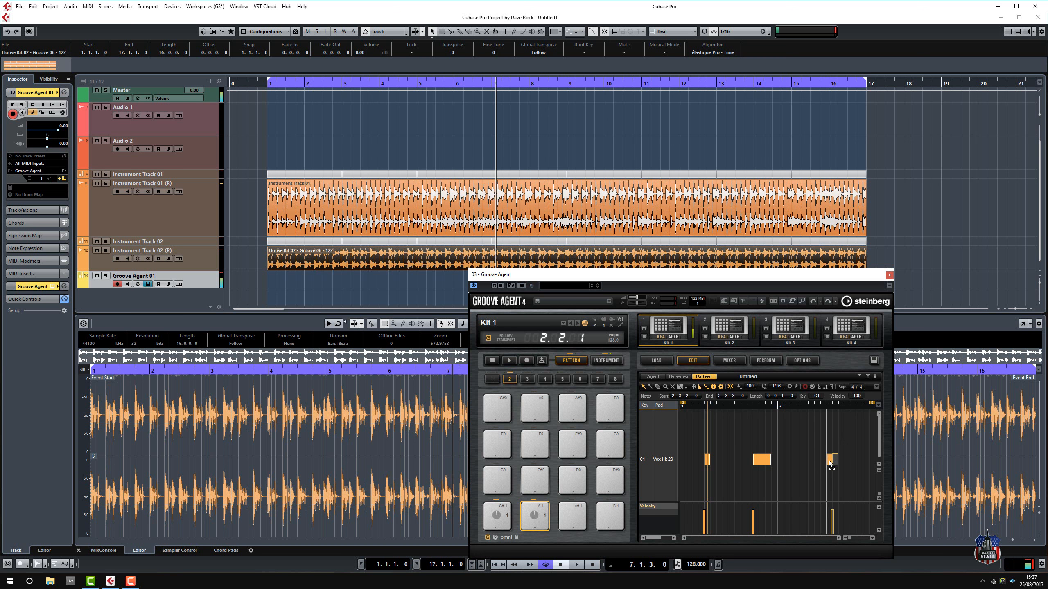
{"action": "left_click_drag", "start_coordinate": [831, 463], "coordinate": [832, 464]}
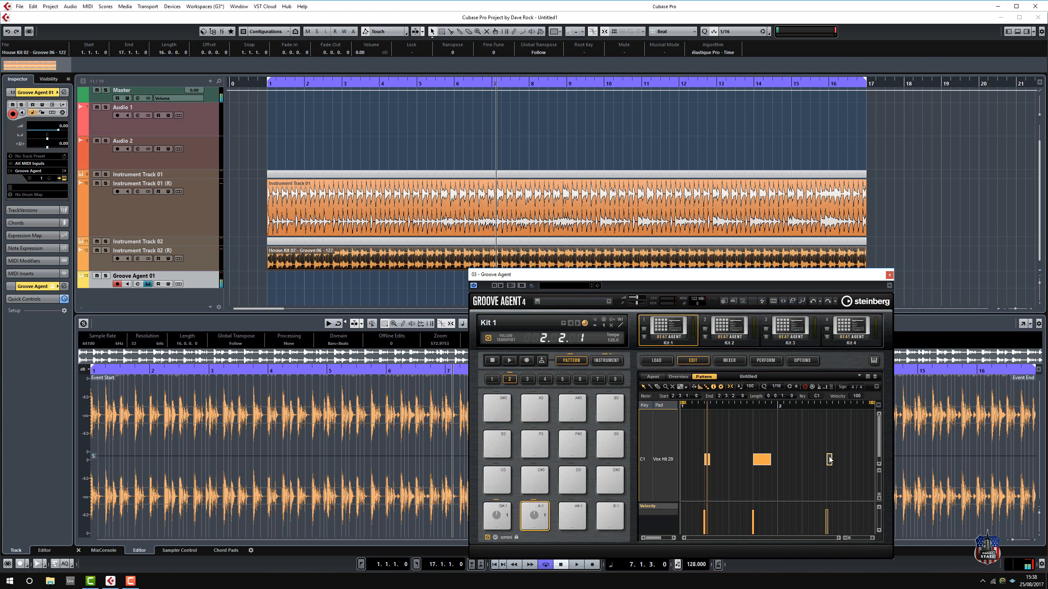
Shorten the bar 1 beat 4 hit to one sixteenth and extend the bar 2 beat 3 hit to the end of the pattern
{"action": "mouse_move", "coordinate": [764, 460]}
{"action": "left_mouse_down"}
{"action": "mouse_move", "coordinate": [862, 465]}
{"action": "mouse_move", "coordinate": [756, 459]}
{"action": "left_mouse_up"}
{"action": "left_click", "coordinate": [863, 458]}
{"action": "left_click_drag", "start_coordinate": [863, 460], "coordinate": [846, 461]}
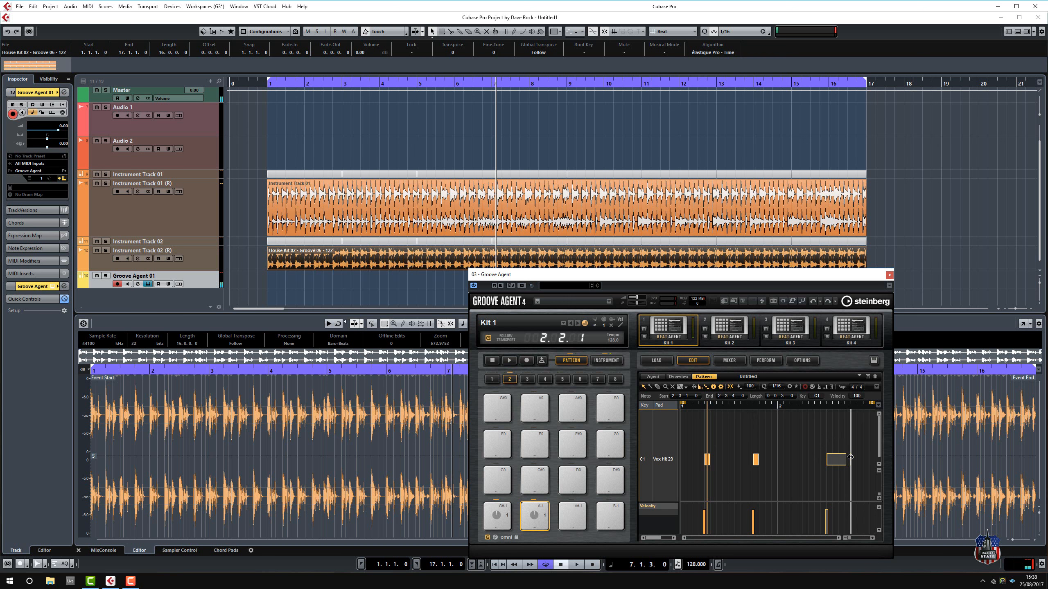
{"action": "left_click_drag", "start_coordinate": [850, 457], "coordinate": [871, 456]}
{"action": "left_click", "coordinate": [509, 360]}
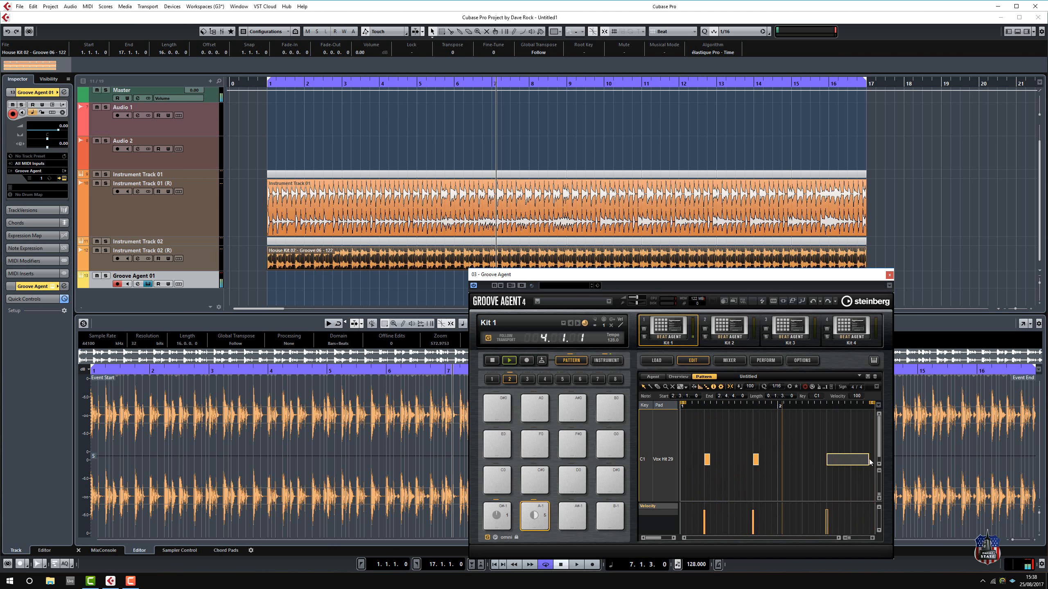
{"action": "left_click_drag", "start_coordinate": [869, 462], "coordinate": [875, 465]}
Set the bar 1 beat 4 hit's length to three sixteenths and audition the two-bar pattern with the tracks
{"action": "key", "text": "space"}
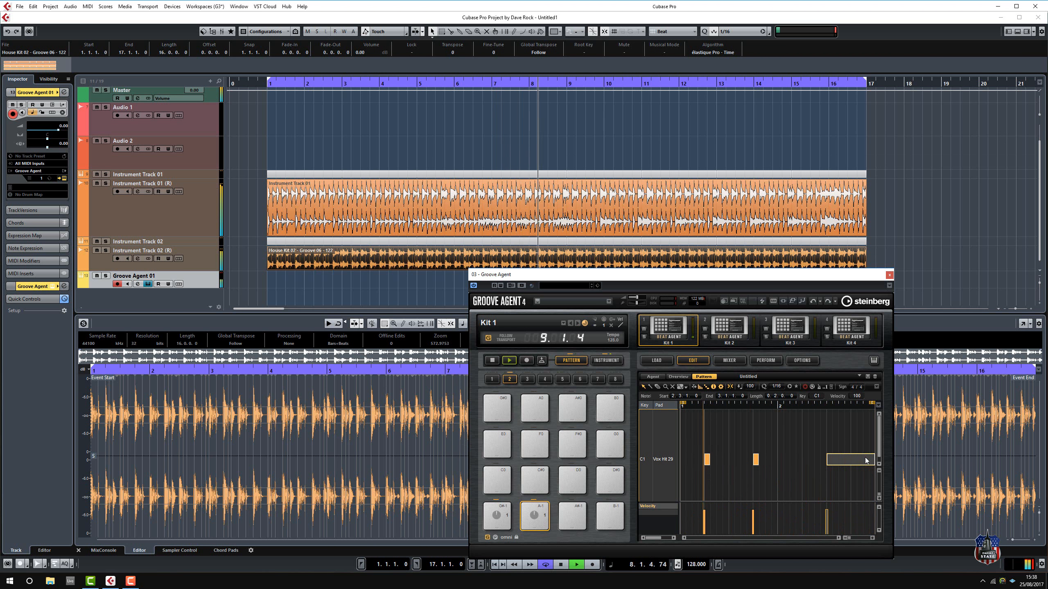
{"action": "left_click", "coordinate": [757, 458]}
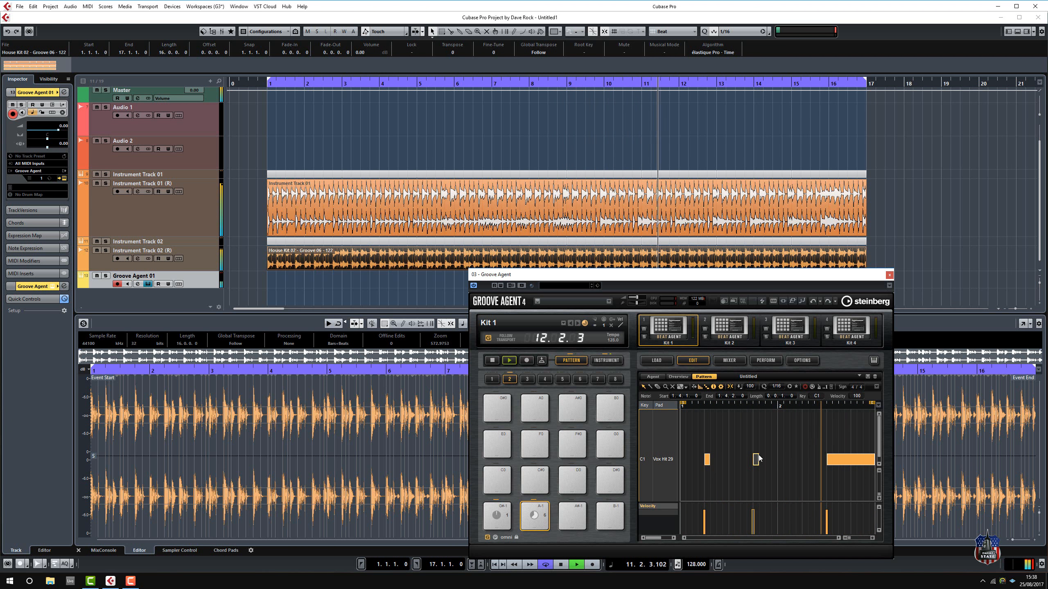
{"action": "key", "text": "space"}
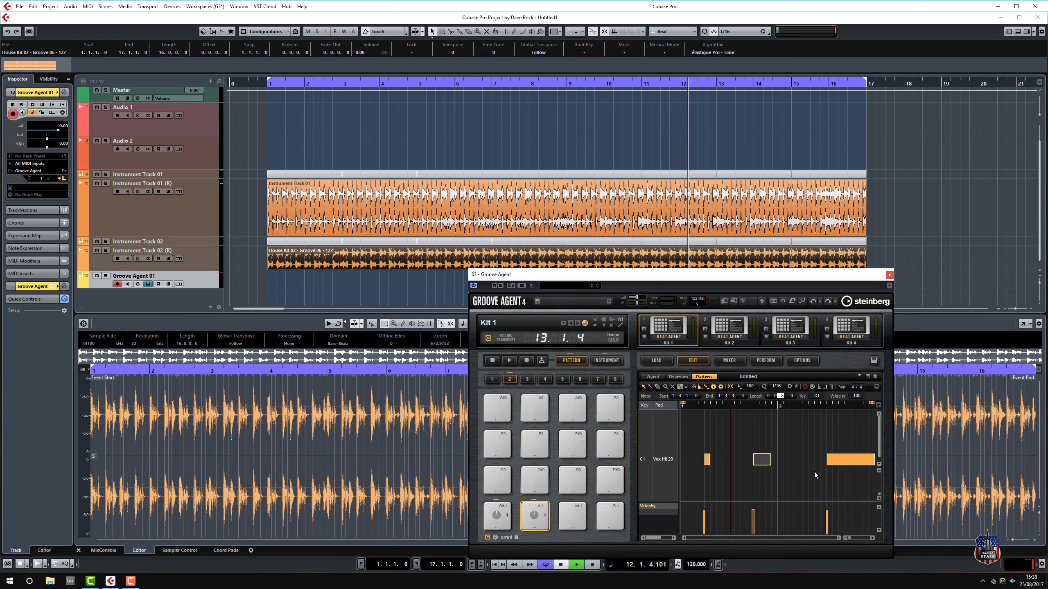
{"action": "left_click", "coordinate": [509, 361]}
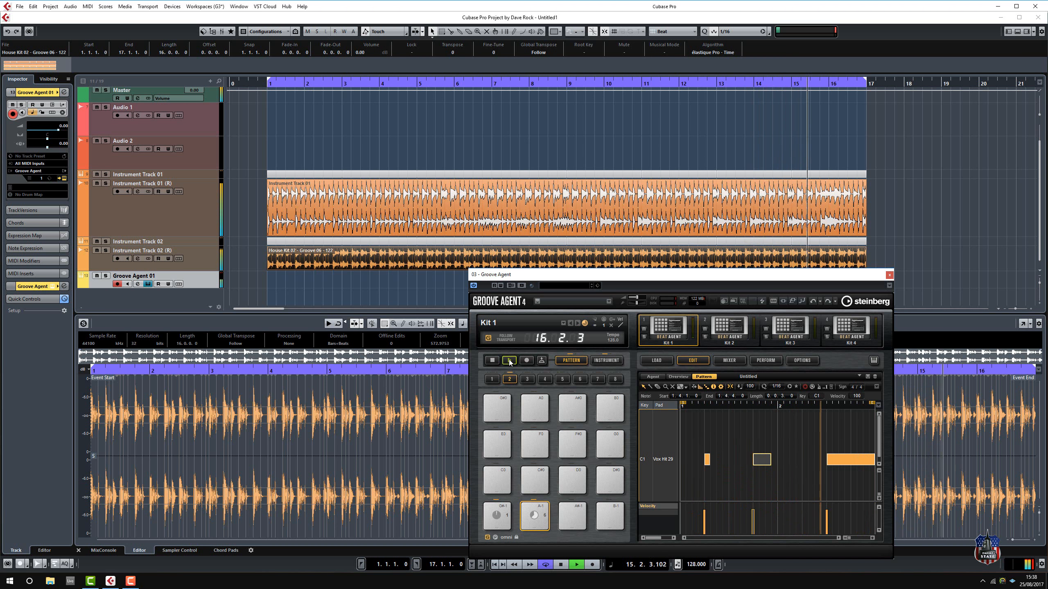
{"action": "key", "text": "space"}
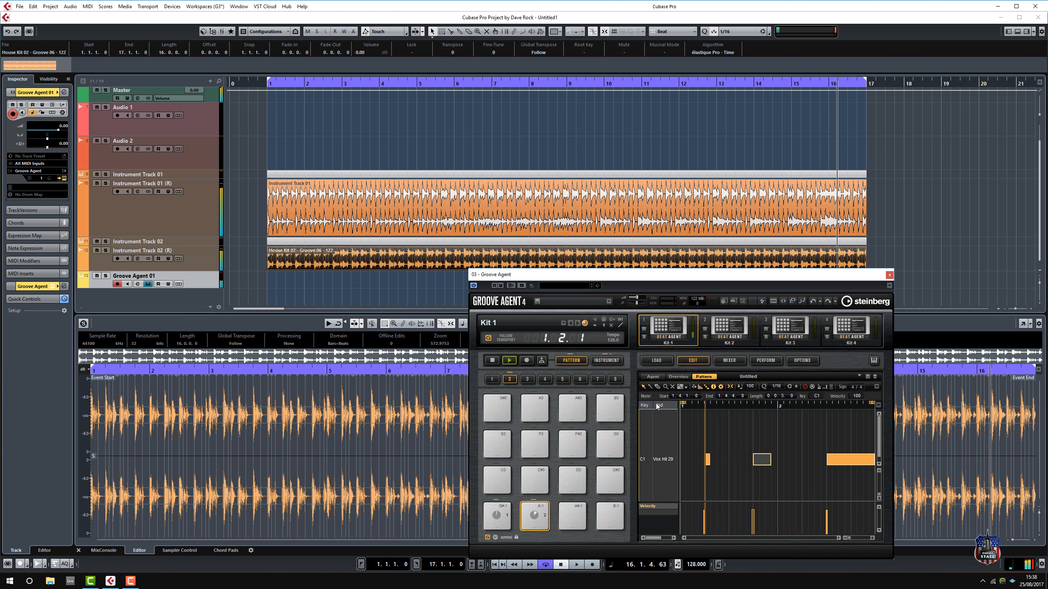
{"action": "key", "text": "space"}
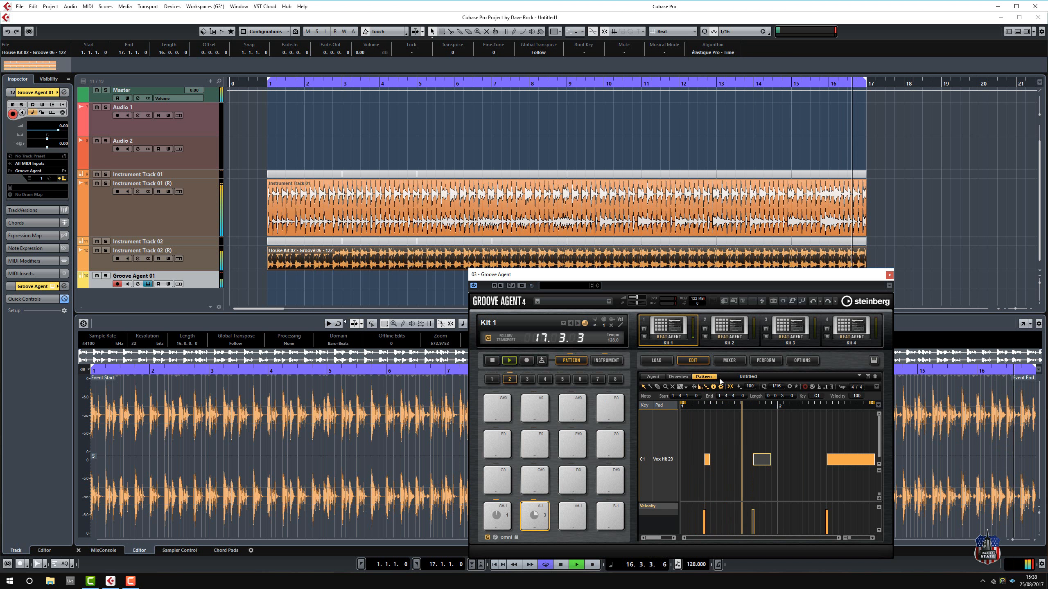
{"action": "left_click", "coordinate": [492, 360]}
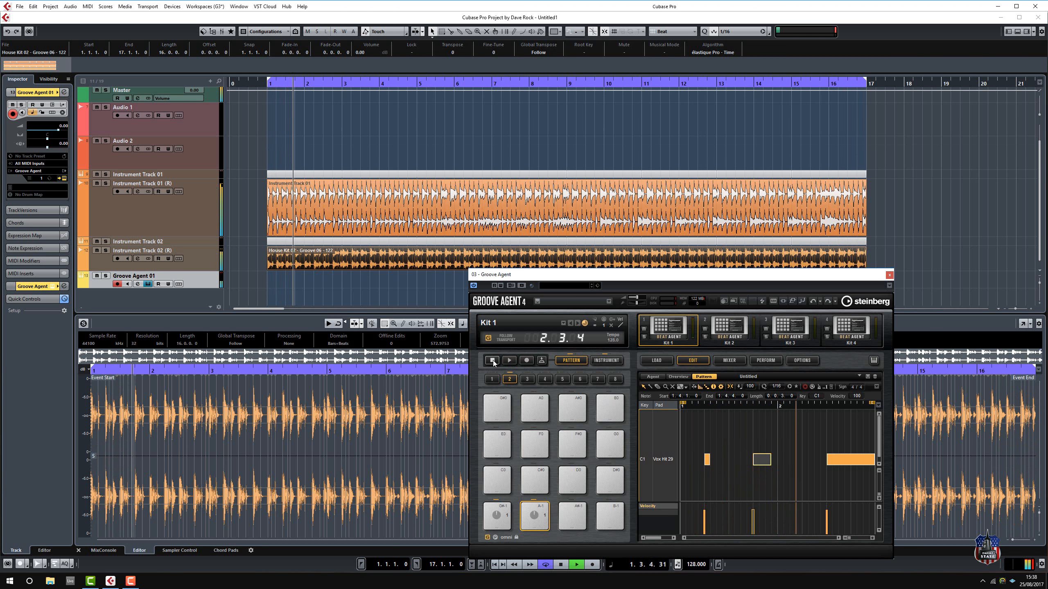
Place the first pad's pattern at bar 4 and the second pad's two-bar pattern at bar 9 on the Groove Agent 01 track
{"action": "left_click", "coordinate": [403, 288]}
{"action": "left_click_drag", "start_coordinate": [497, 518], "coordinate": [380, 278]}
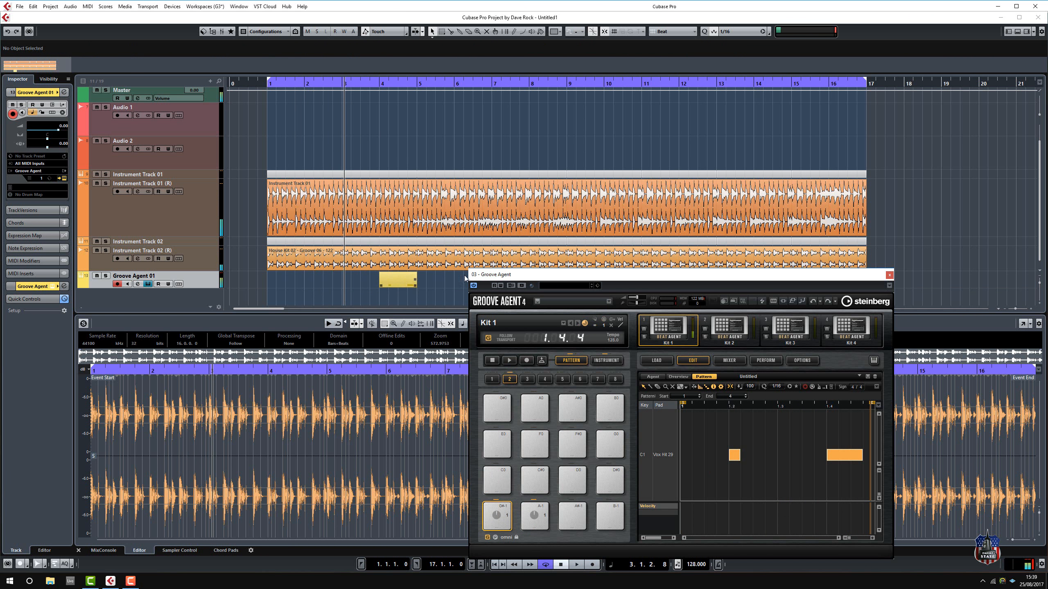
{"action": "left_click_drag", "start_coordinate": [673, 275], "coordinate": [821, 245]}
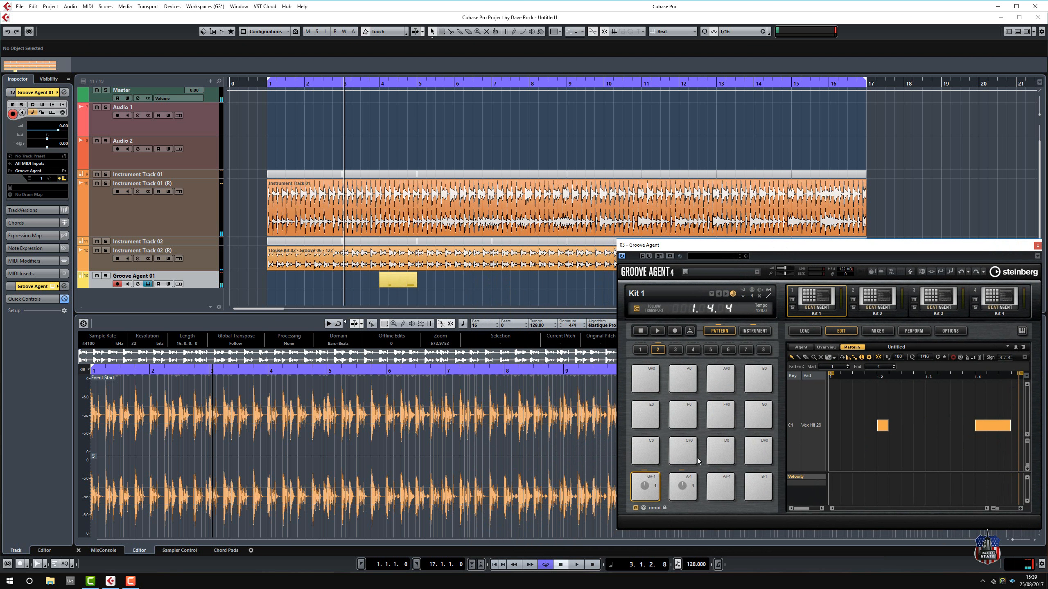
{"action": "left_click_drag", "start_coordinate": [687, 491], "coordinate": [573, 289]}
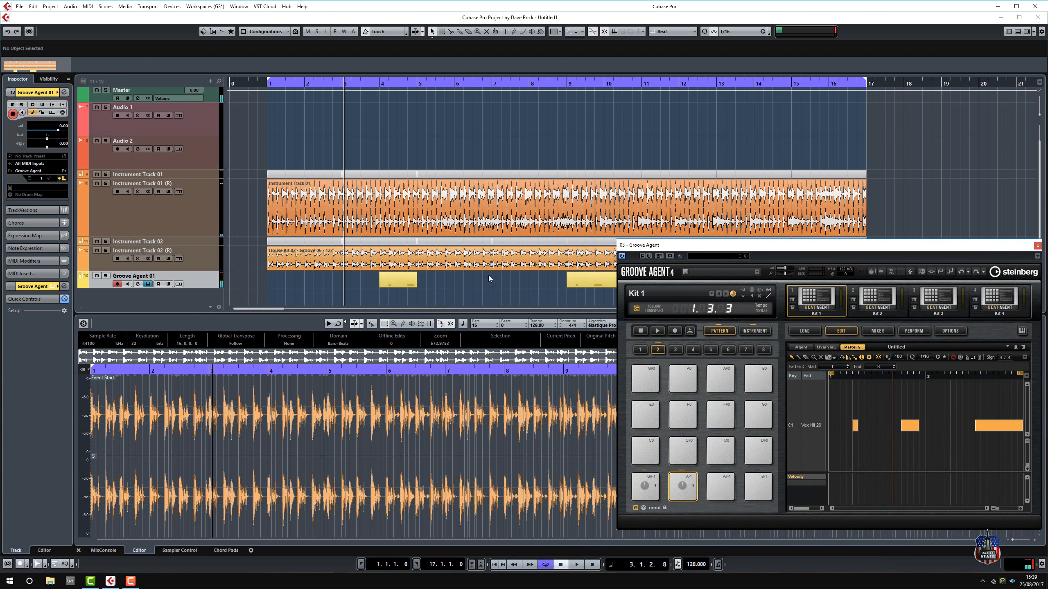
Repeat the one-bar part over bars 5 to 8 and the two-bar part over bars 11 to 14 on the Groove Agent 01 track
{"action": "left_click_drag", "start_coordinate": [414, 283], "coordinate": [572, 285]}
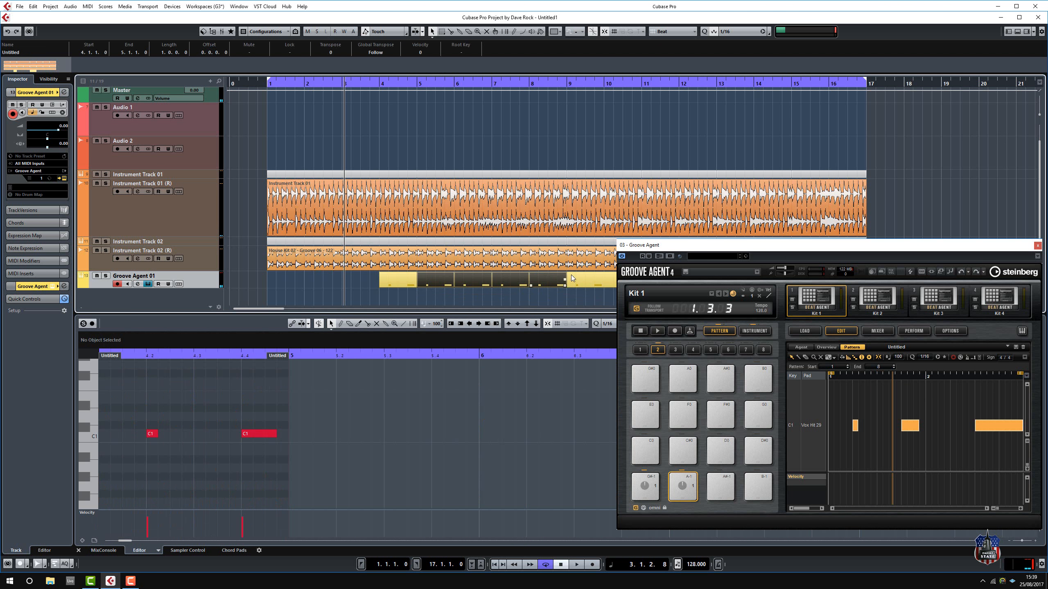
{"action": "left_click_drag", "start_coordinate": [716, 243], "coordinate": [416, 281]}
{"action": "left_click", "coordinate": [738, 282]}
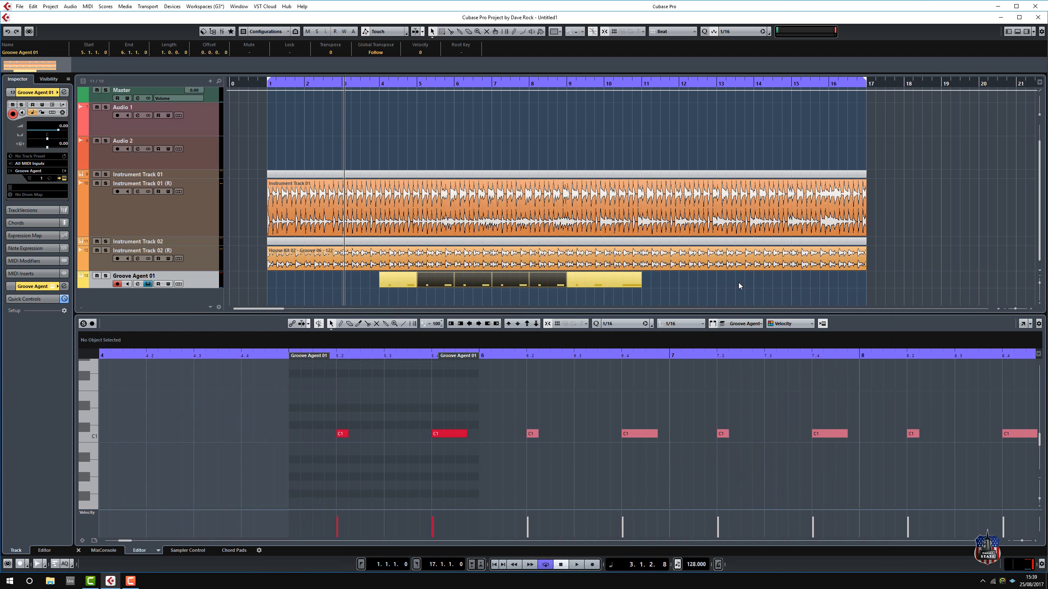
{"action": "left_click_drag", "start_coordinate": [640, 282], "coordinate": [780, 286]}
Play the arrangement and lower the Groove Agent 01 channel fader to about -1.82 dB
{"action": "key", "text": "space"}
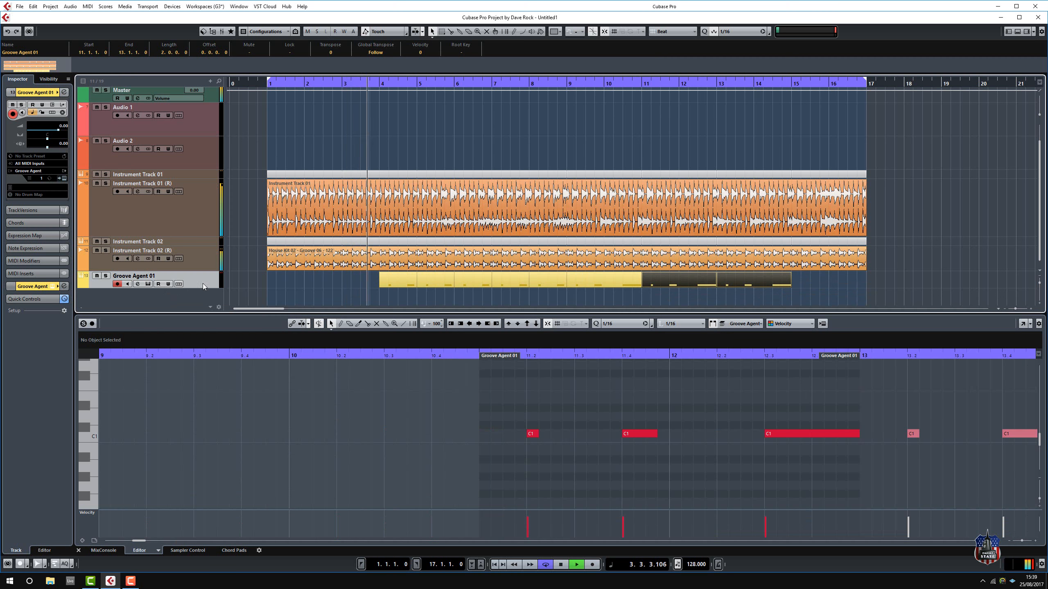
{"action": "left_click", "coordinate": [41, 287]}
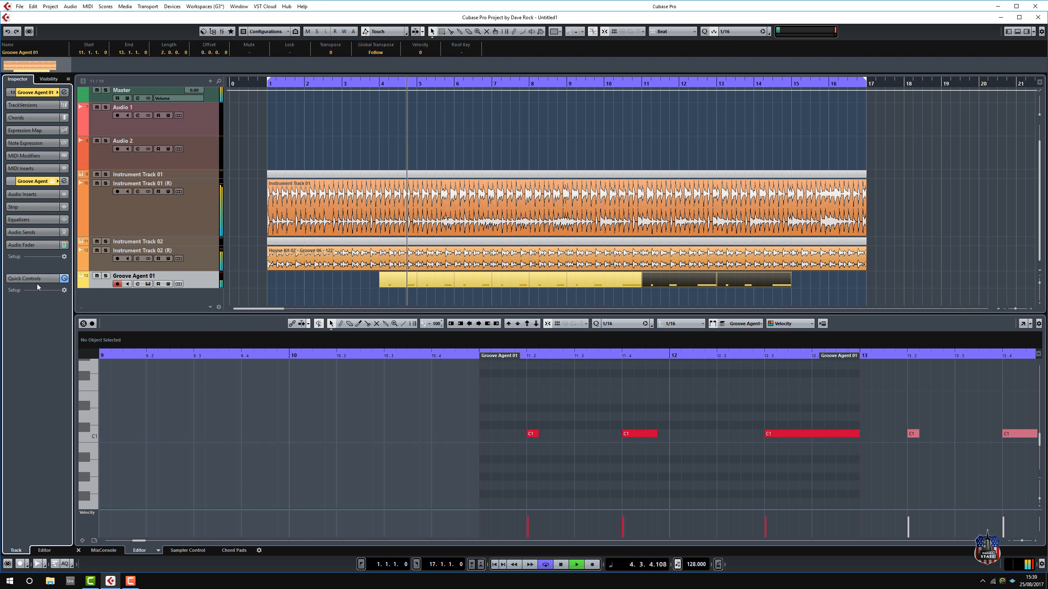
{"action": "left_click", "coordinate": [39, 244]}
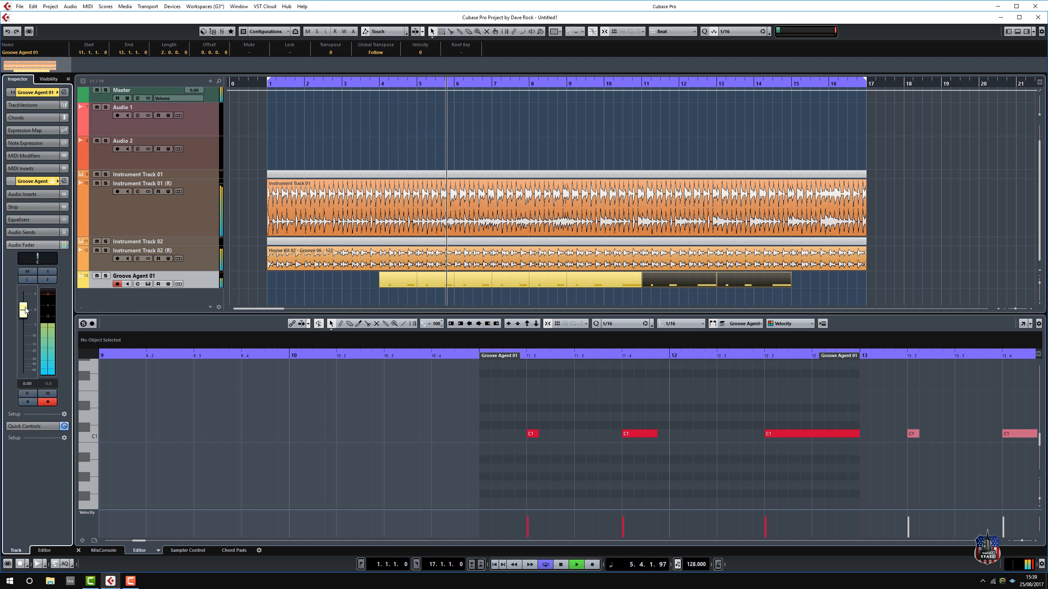
{"action": "left_click_drag", "start_coordinate": [24, 310], "coordinate": [24, 315]}
Enable the Reverb send on the Groove Agent 01 channel and set its level to -16.3
{"action": "left_click", "coordinate": [51, 282]}
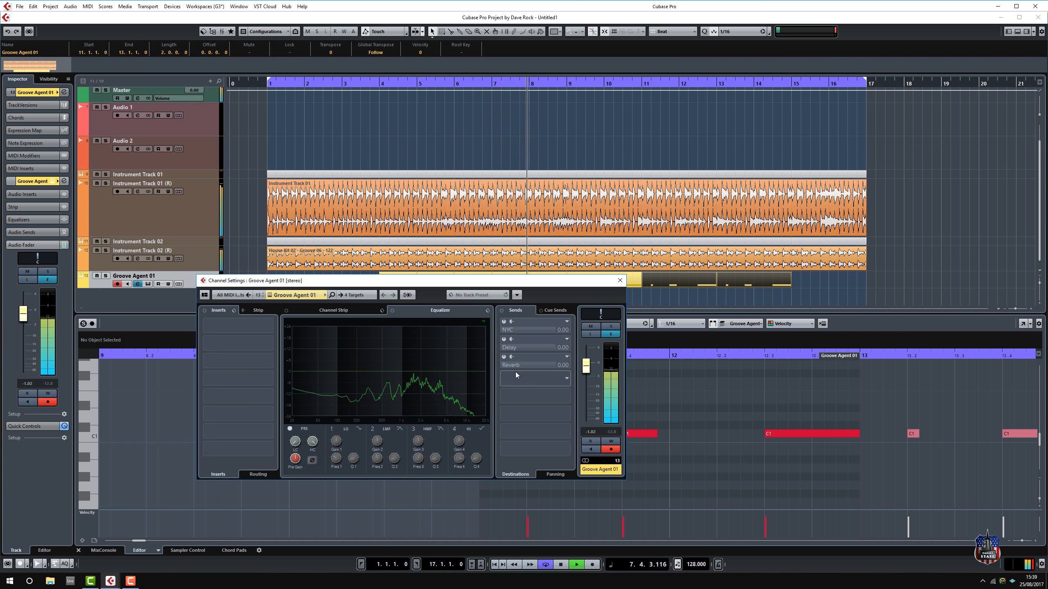
{"action": "mouse_move", "coordinate": [504, 365]}
{"action": "left_mouse_down"}
{"action": "mouse_move", "coordinate": [540, 365]}
{"action": "mouse_move", "coordinate": [511, 368]}
{"action": "left_mouse_up"}
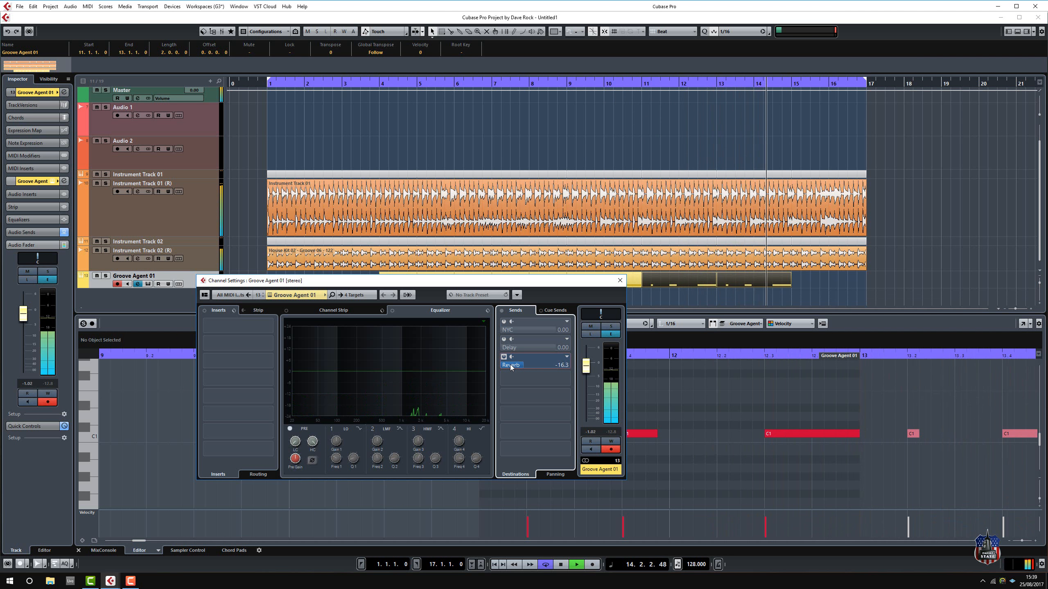
{"action": "left_click", "coordinate": [620, 282]}
Copy the one-bar part from bar 4 into bars 15 and 16 on the Groove Agent 01 track
{"action": "left_click", "coordinate": [390, 284]}
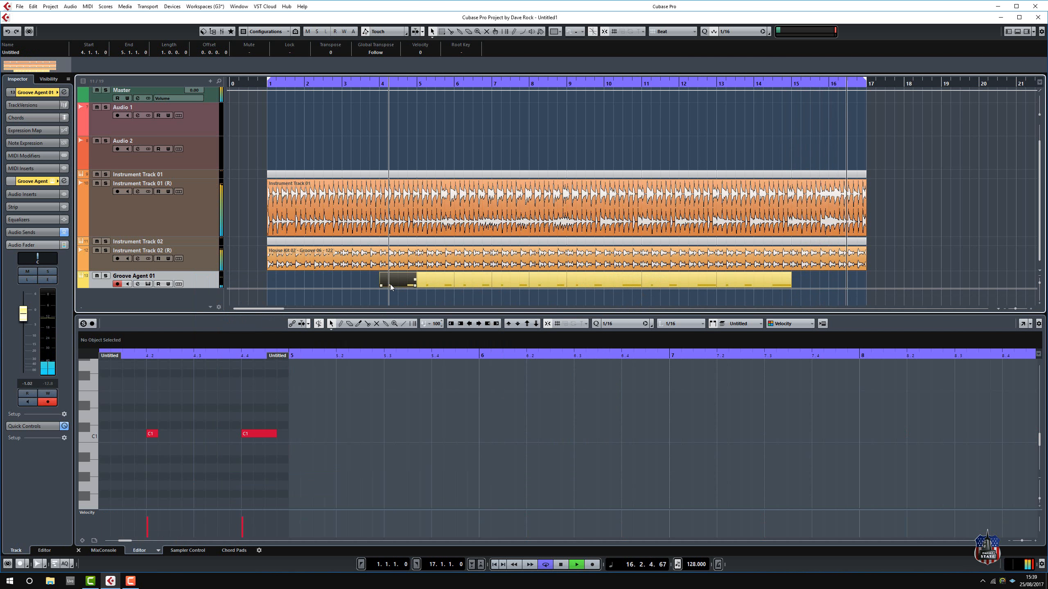
{"action": "left_click_drag", "start_coordinate": [390, 285], "coordinate": [811, 285]}
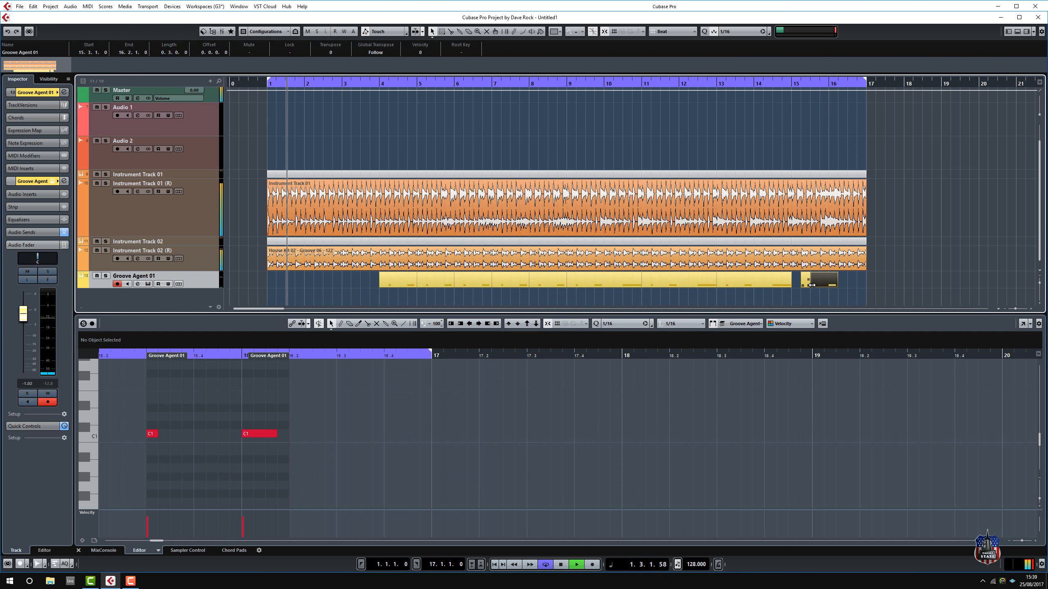
{"action": "key", "text": "ctrl+z"}
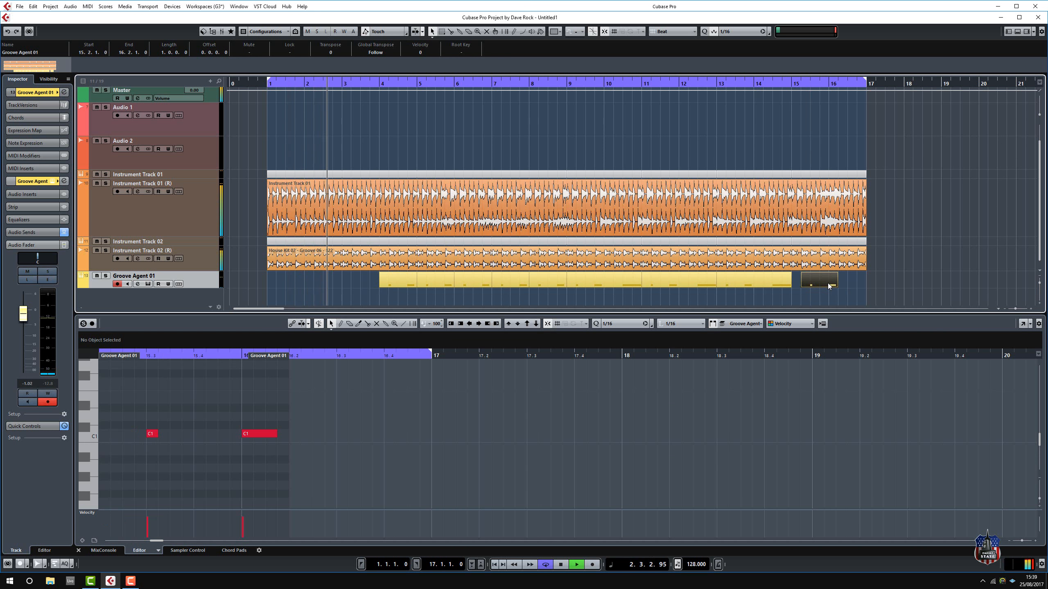
{"action": "left_click_drag", "start_coordinate": [832, 284], "coordinate": [866, 283]}
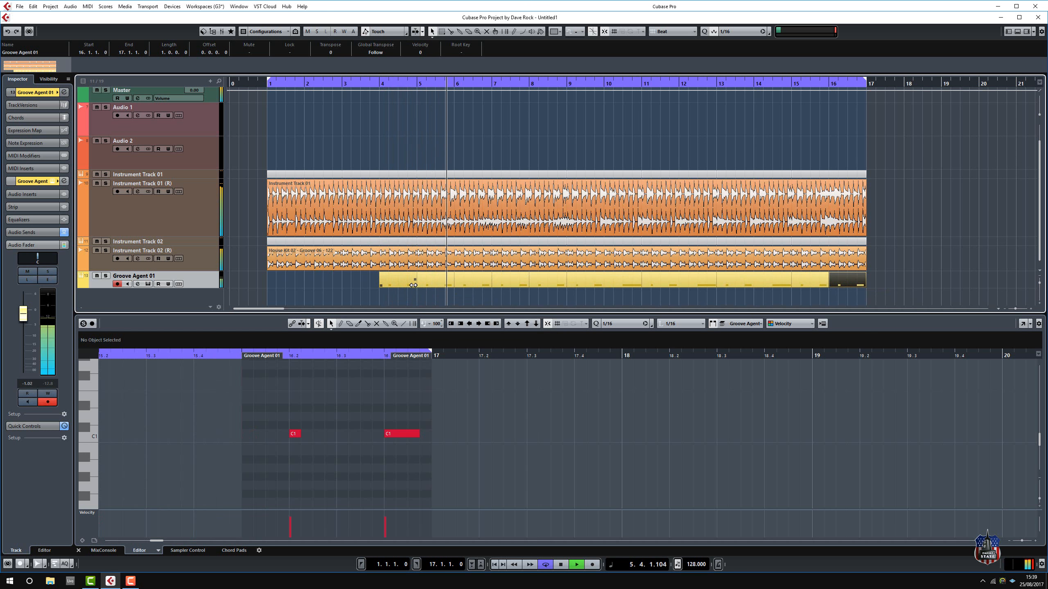
Trim the bar 4 part to end at 4.3 and the bar 11 part to start at 11.3, and stop playback
{"action": "left_click_drag", "start_coordinate": [413, 286], "coordinate": [396, 285]}
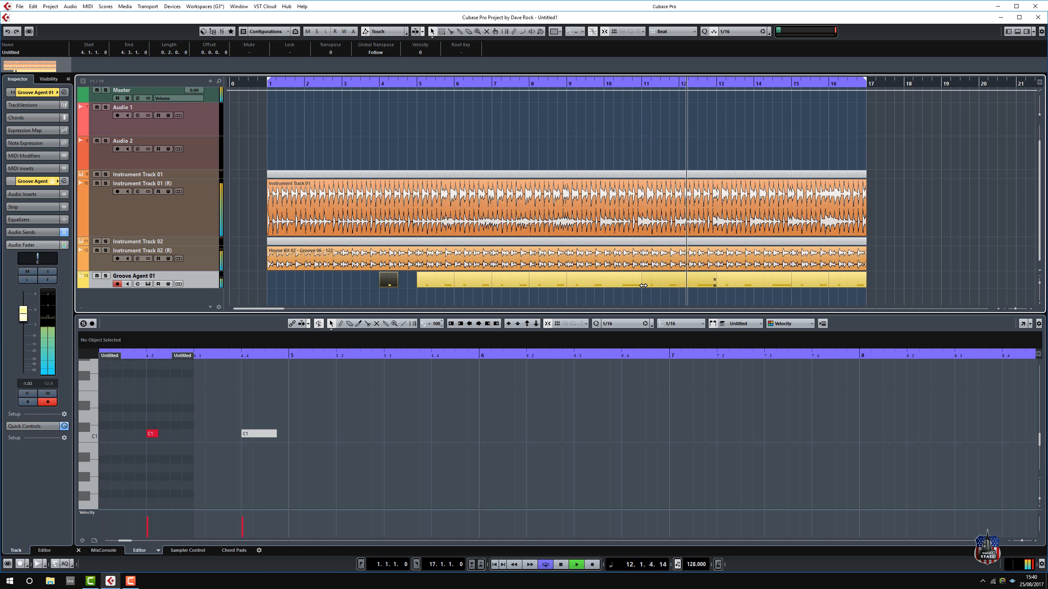
{"action": "left_click_drag", "start_coordinate": [643, 285], "coordinate": [660, 285]}
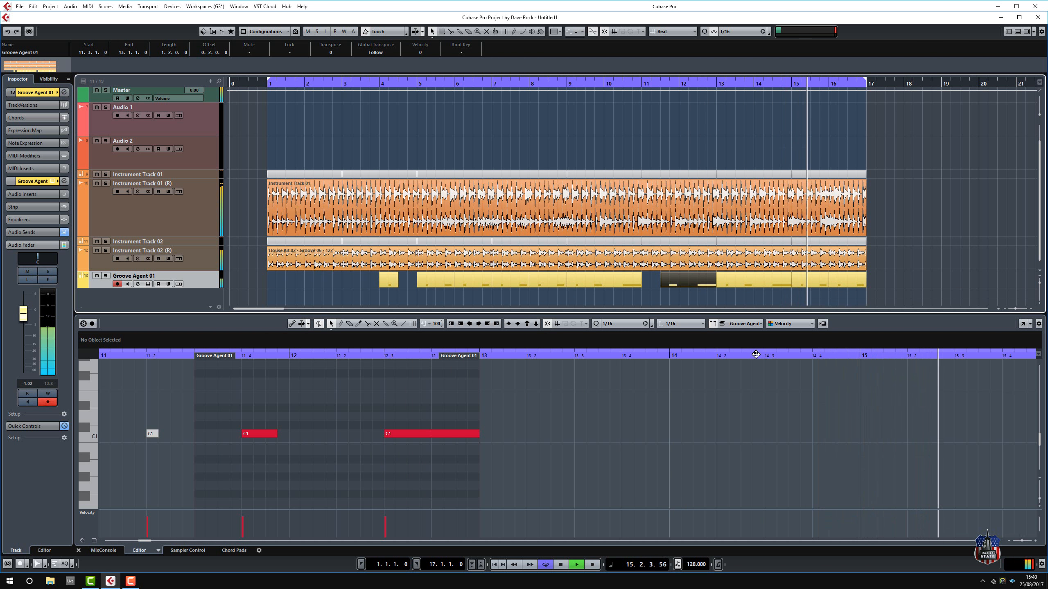
{"action": "key", "text": "space"}
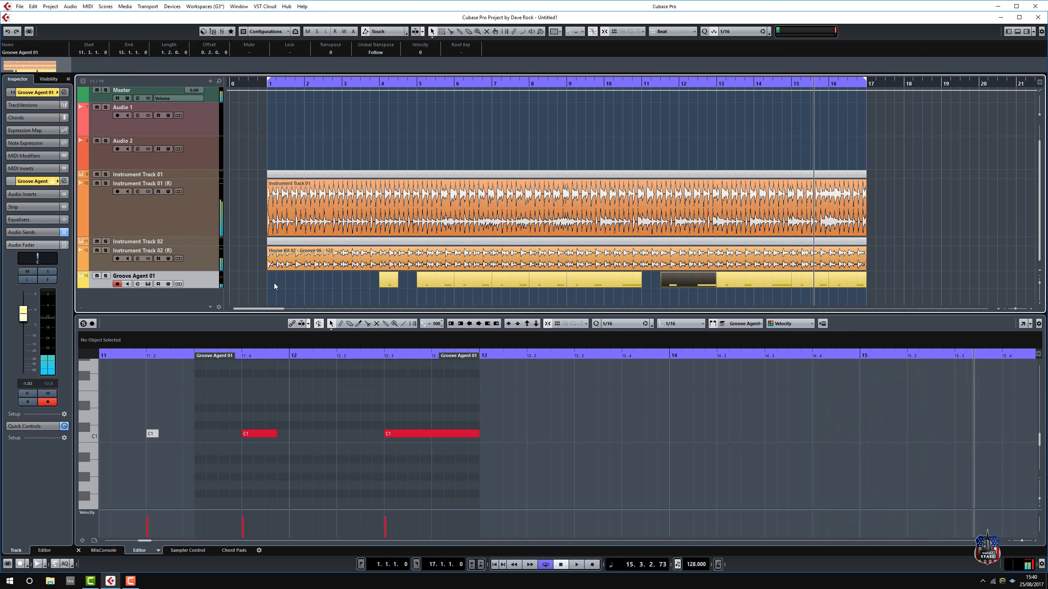
Render all Groove Agent 01 parts in place to a new audio track and play the arrangement from 0.4.1
{"action": "left_click_drag", "start_coordinate": [273, 284], "coordinate": [908, 285]}
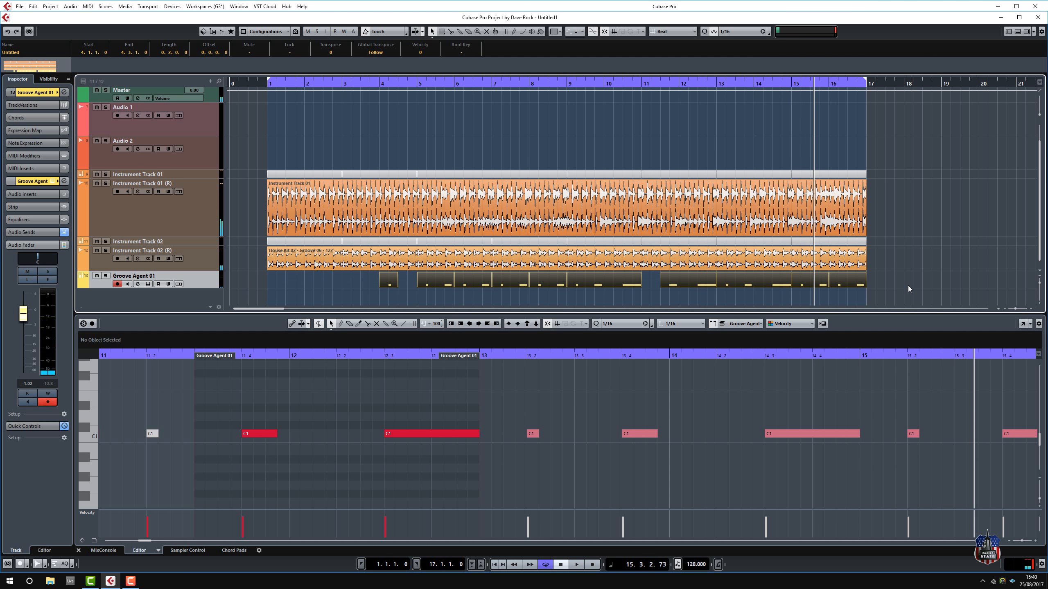
{"action": "key", "text": "alt+r"}
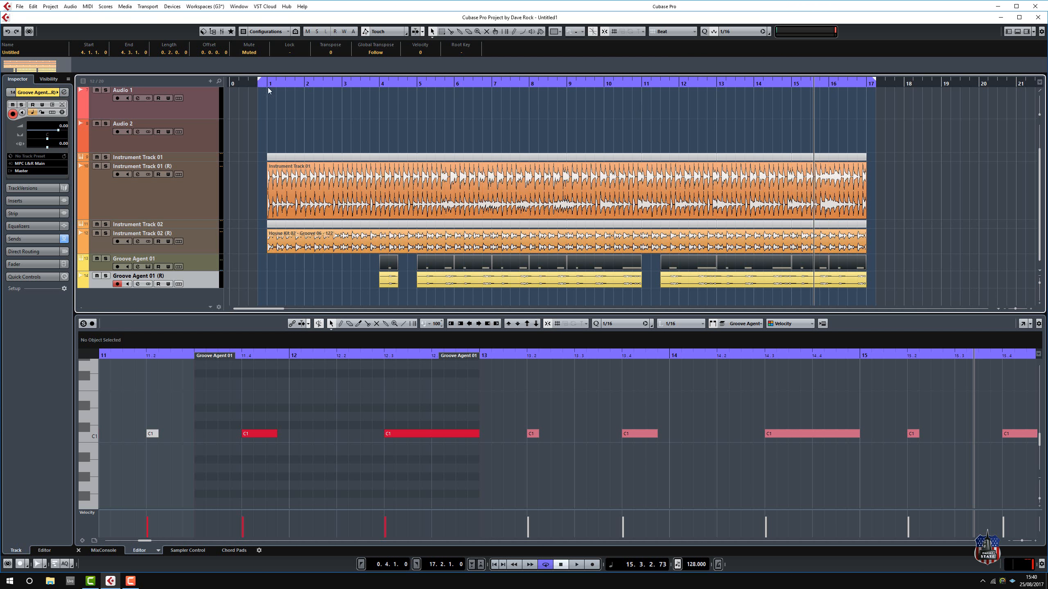
{"action": "left_click", "coordinate": [261, 85]}
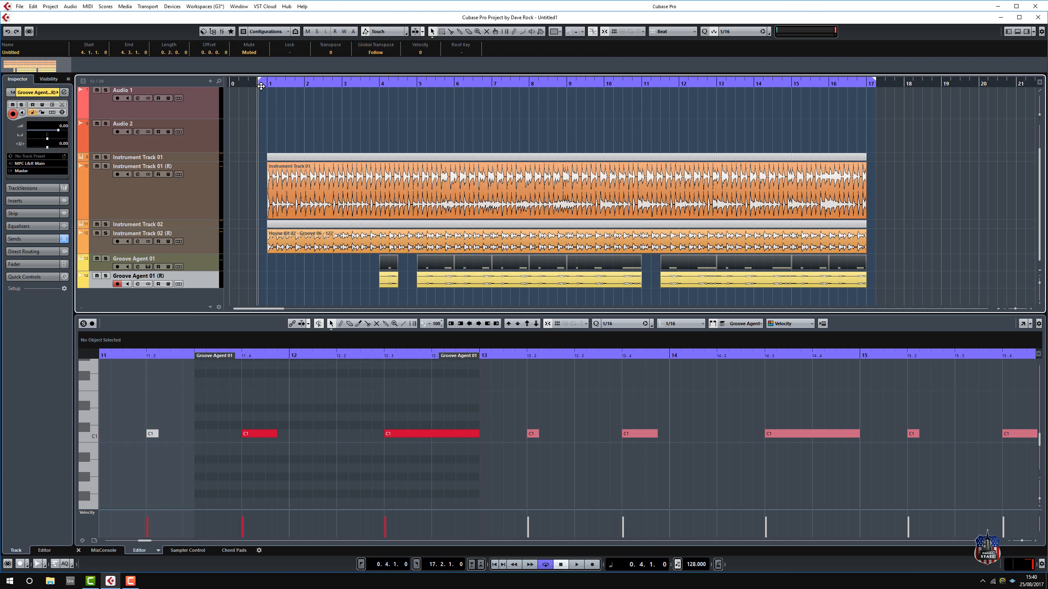
{"action": "key", "text": "space"}
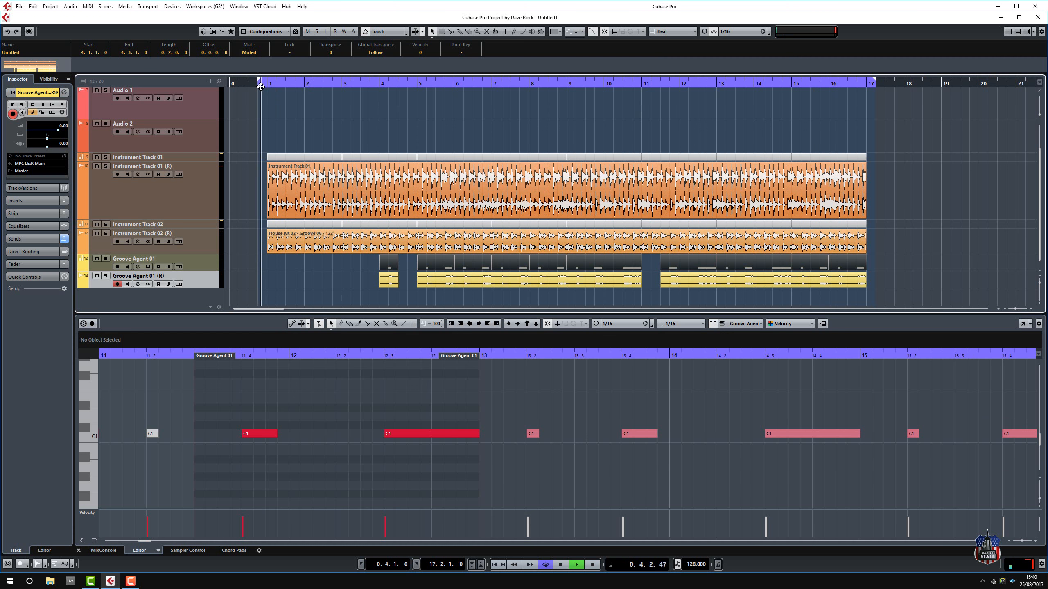